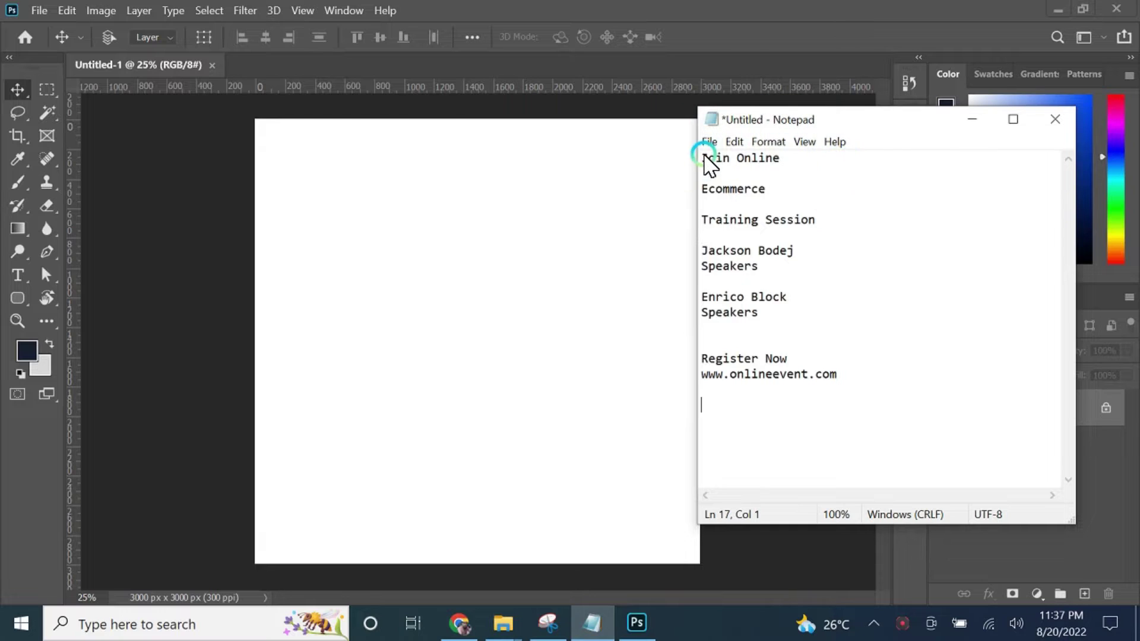
Review the event copy in Notepad and the source image folders in File Explorer, and return to Photoshop
{"action": "left_click_drag", "start_coordinate": [702, 159], "coordinate": [837, 375]}
{"action": "left_click_drag", "start_coordinate": [942, 120], "coordinate": [765, 124]}
{"action": "left_click_drag", "start_coordinate": [900, 224], "coordinate": [1011, 233]}
{"action": "left_click", "coordinate": [905, 122]}
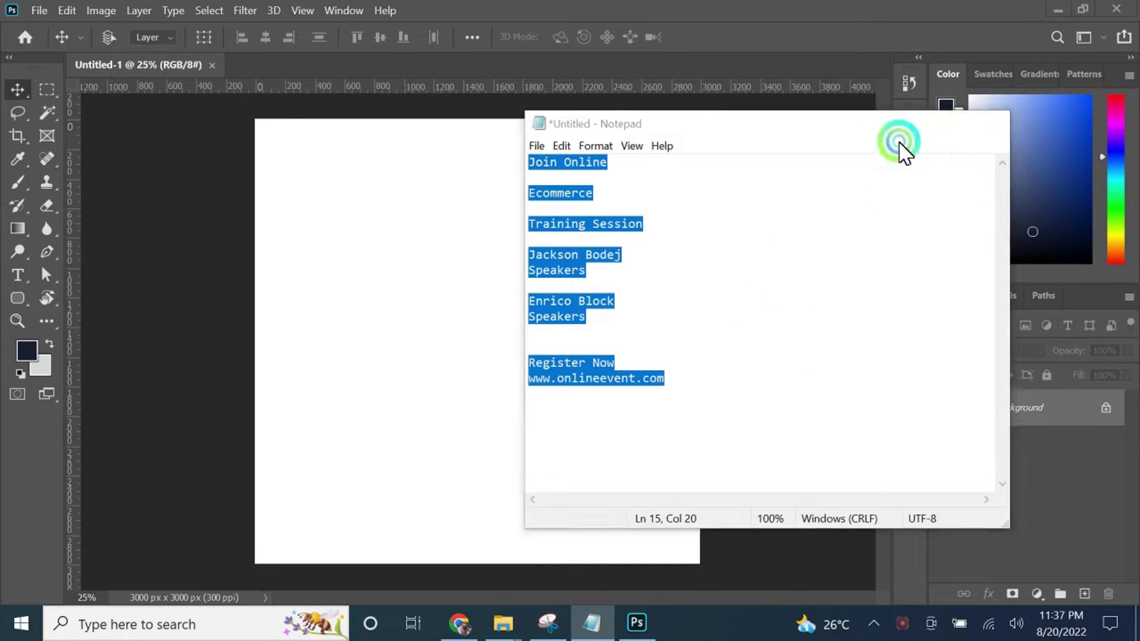
{"action": "left_click", "coordinate": [503, 623]}
{"action": "left_click", "coordinate": [583, 564]}
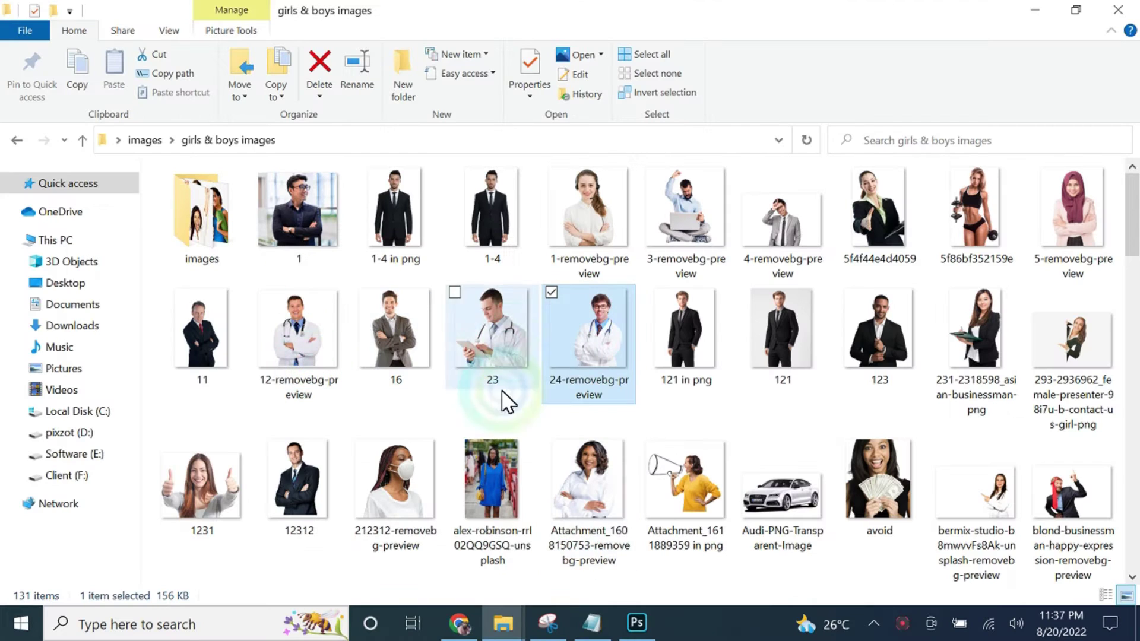
{"action": "left_click", "coordinate": [492, 619]}
{"action": "left_click", "coordinate": [454, 534]}
{"action": "right_click", "coordinate": [502, 514]}
{"action": "key", "text": "Escape"}
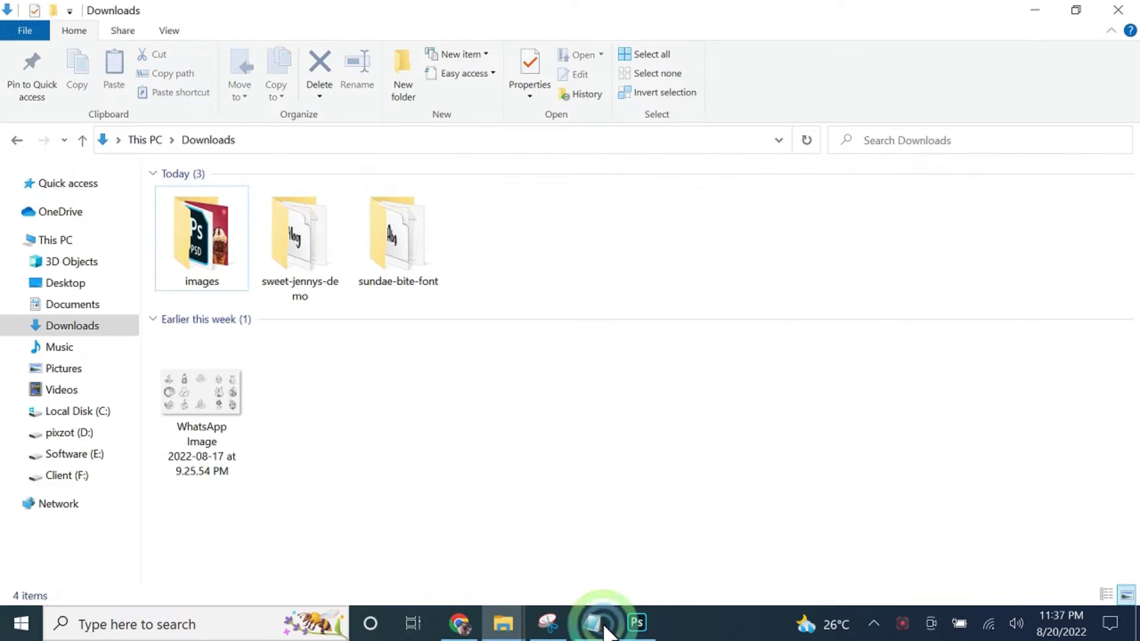
{"action": "left_click", "coordinate": [636, 622]}
Draw a dark rounded rectangle about 1095 by 1723 px on the canvas and fully round its corners to 547.5 px
{"action": "left_click_drag", "start_coordinate": [16, 298], "coordinate": [81, 307]}
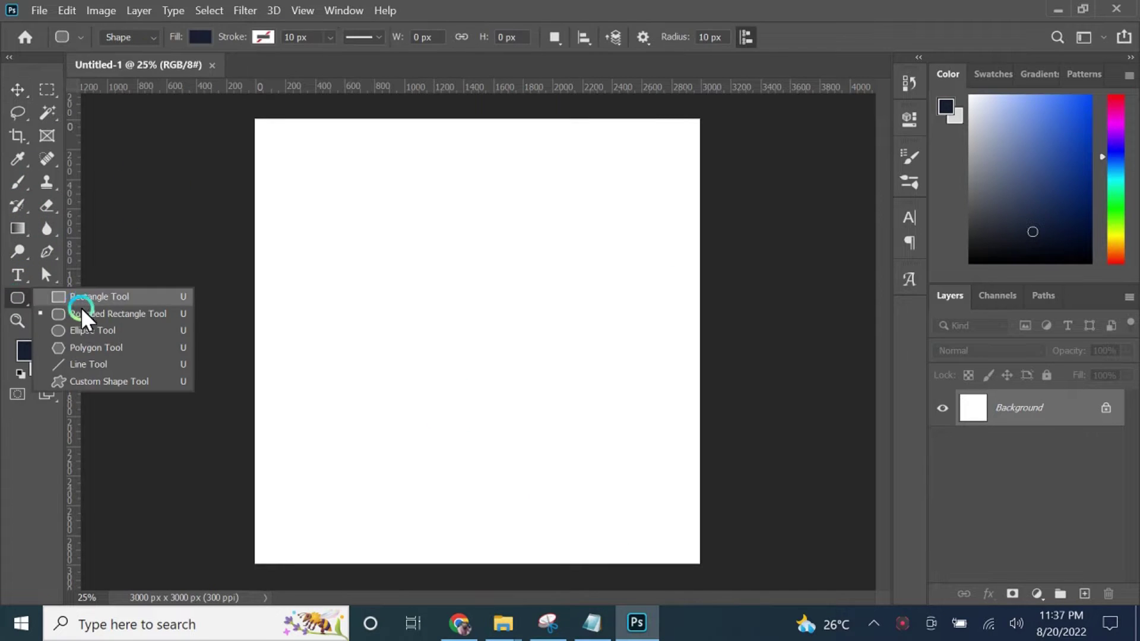
{"action": "left_click_drag", "start_coordinate": [305, 212], "coordinate": [469, 468]}
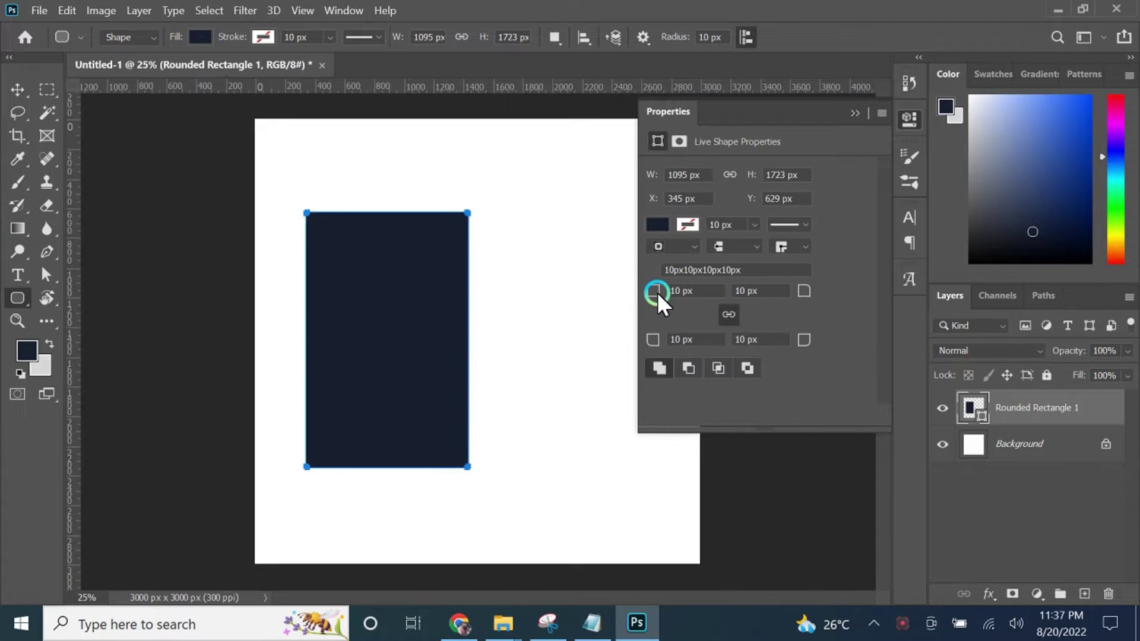
{"action": "left_click_drag", "start_coordinate": [656, 288], "coordinate": [1136, 261]}
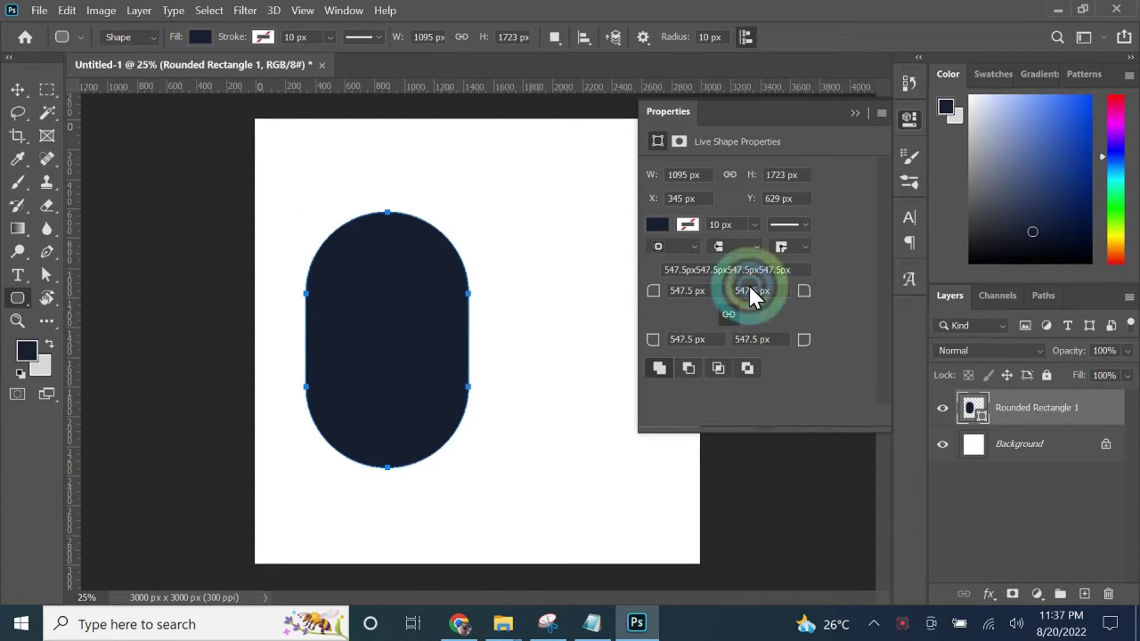
{"action": "left_click", "coordinate": [855, 113]}
Make the rounded shape taller and wider, and place a duplicate beside it with a narrow gap
{"action": "left_click", "coordinate": [16, 90]}
{"action": "left_click", "coordinate": [202, 36]}
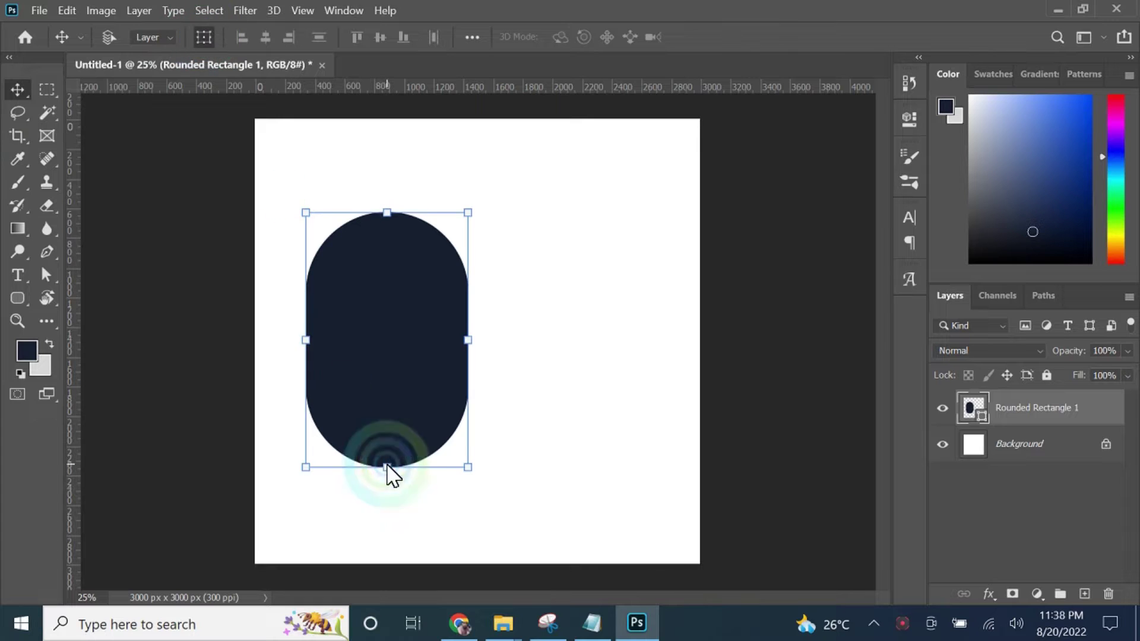
{"action": "left_click_drag", "start_coordinate": [386, 467], "coordinate": [386, 516]}
{"action": "left_click_drag", "start_coordinate": [380, 400], "coordinate": [379, 378]}
{"action": "left_click_drag", "start_coordinate": [466, 343], "coordinate": [487, 342]}
{"action": "left_click_drag", "start_coordinate": [396, 342], "coordinate": [545, 348]}
{"action": "left_click", "coordinate": [838, 37]}
{"action": "left_click", "coordinate": [1021, 444], "text": "shift"}
Add a layer mask to the left rounded shape and set up a soft brush at 47% opacity
{"action": "left_click", "coordinate": [1037, 444]}
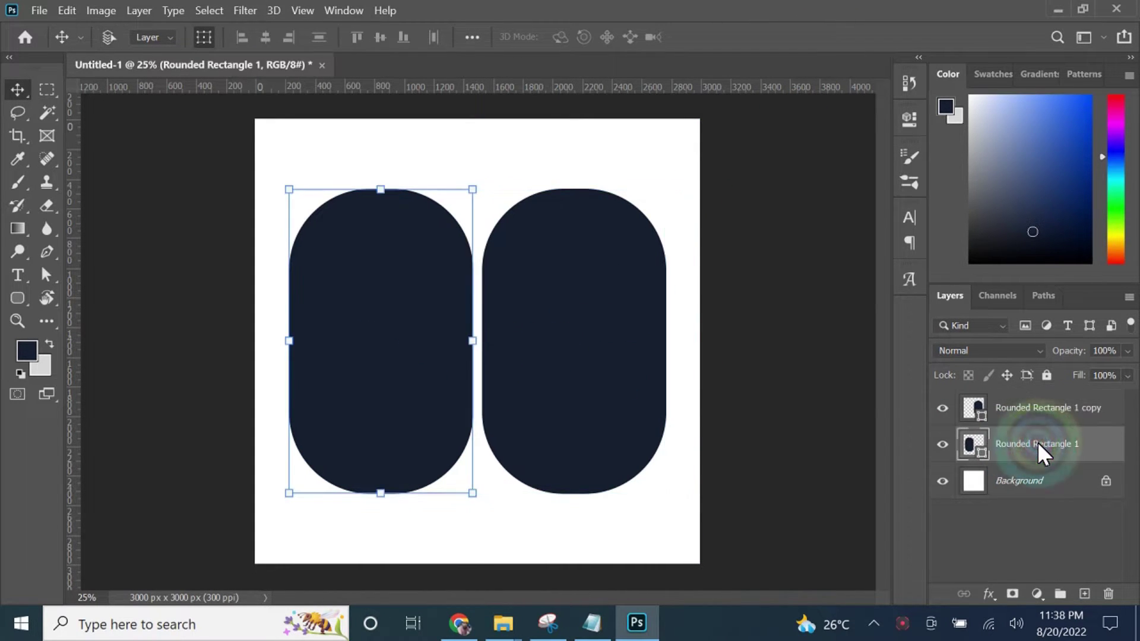
{"action": "left_click", "coordinate": [1012, 594]}
{"action": "left_click", "coordinate": [17, 182]}
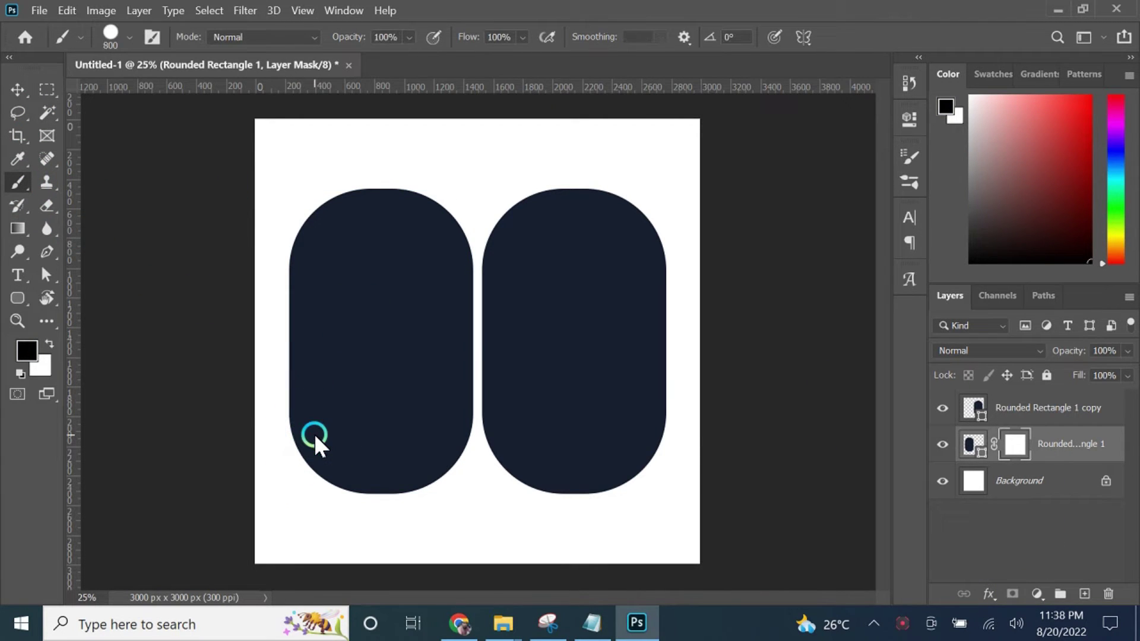
{"action": "key", "text": "bracketright"}
{"action": "key", "text": "bracketright"}
{"action": "left_click_drag", "start_coordinate": [410, 40], "coordinate": [396, 57]}
{"action": "left_click", "coordinate": [130, 38]}
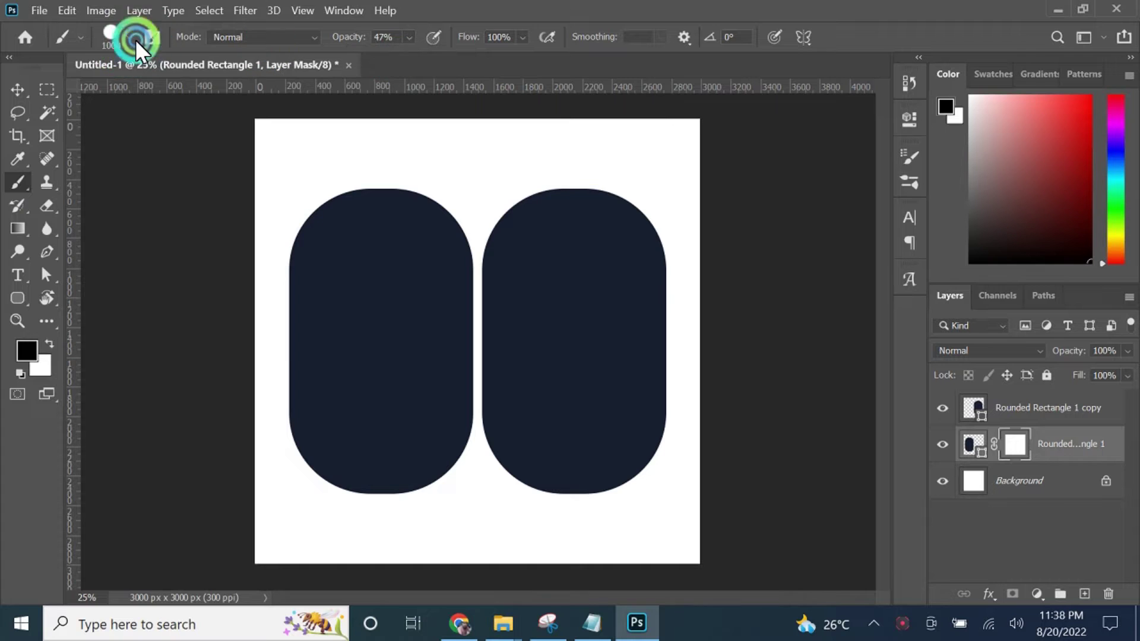
{"action": "left_click", "coordinate": [89, 228]}
{"action": "left_click", "coordinate": [462, 10]}
Fade out the lower part of the left shape by painting black on its mask with a 1500 px brush
{"action": "mouse_move", "coordinate": [311, 493]}
{"action": "left_mouse_down"}
{"action": "mouse_move", "coordinate": [285, 496]}
{"action": "mouse_move", "coordinate": [448, 527]}
{"action": "mouse_move", "coordinate": [489, 522]}
{"action": "mouse_move", "coordinate": [282, 502]}
{"action": "mouse_move", "coordinate": [325, 495]}
{"action": "left_mouse_up"}
{"action": "key", "text": "bracketright"}
{"action": "key", "text": "bracketright"}
{"action": "key", "text": "bracketright"}
{"action": "key", "text": "bracketright"}
{"action": "key", "text": "bracketright"}
{"action": "left_click_drag", "start_coordinate": [292, 389], "coordinate": [590, 401]}
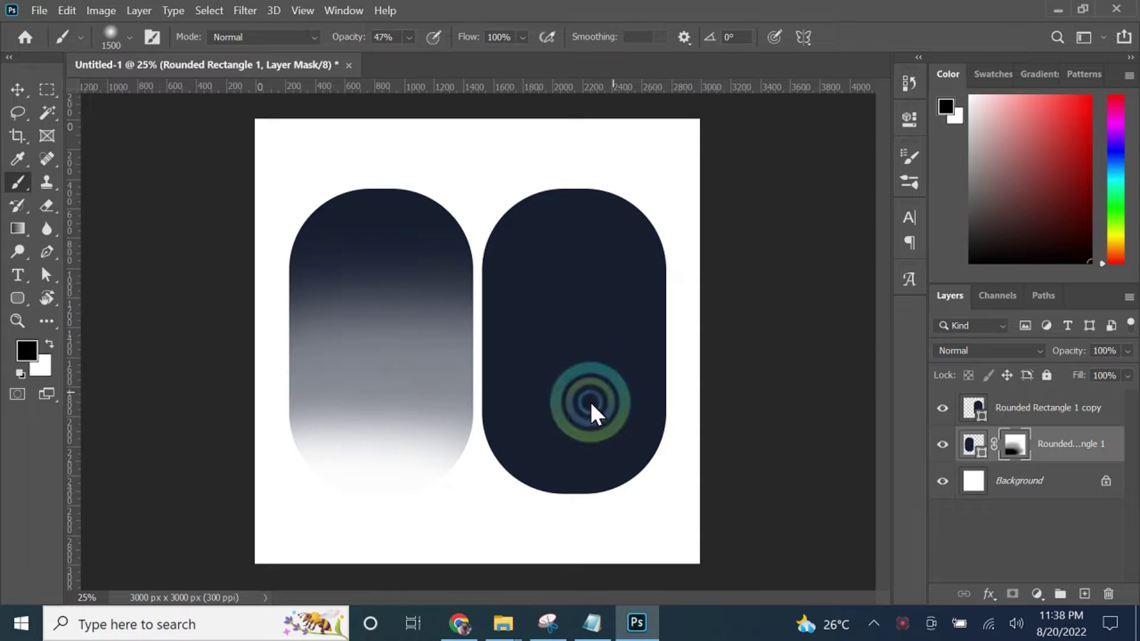
{"action": "key", "text": "ctrl+z"}
{"action": "left_click_drag", "start_coordinate": [224, 422], "coordinate": [602, 437]}
{"action": "left_click", "coordinate": [433, 543]}
{"action": "left_click", "coordinate": [504, 510]}
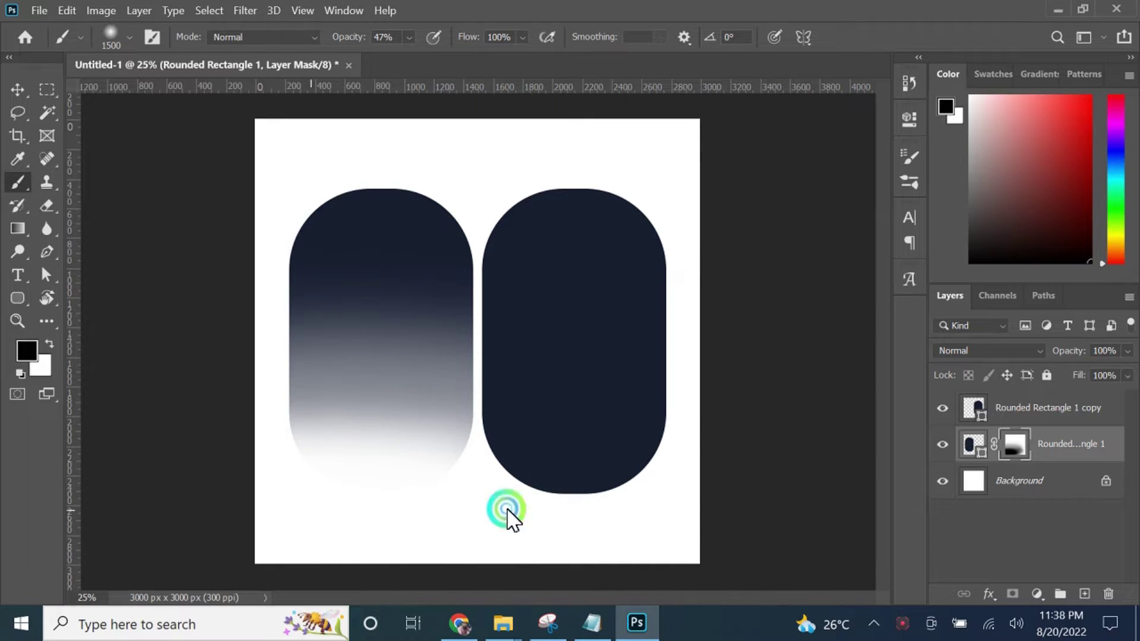
Add a layer mask to the right rounded shape and fade its top end with a 700 px brush
{"action": "left_click", "coordinate": [1012, 410]}
{"action": "left_click", "coordinate": [1009, 594]}
{"action": "mouse_move", "coordinate": [580, 190]}
{"action": "left_mouse_down"}
{"action": "mouse_move", "coordinate": [478, 178]}
{"action": "mouse_move", "coordinate": [667, 208]}
{"action": "left_mouse_up"}
{"action": "key", "text": "bracketleft"}
{"action": "key", "text": "bracketleft"}
{"action": "key", "text": "bracketleft"}
{"action": "key", "text": "bracketleft"}
{"action": "key", "text": "bracketleft"}
{"action": "key", "text": "bracketleft"}
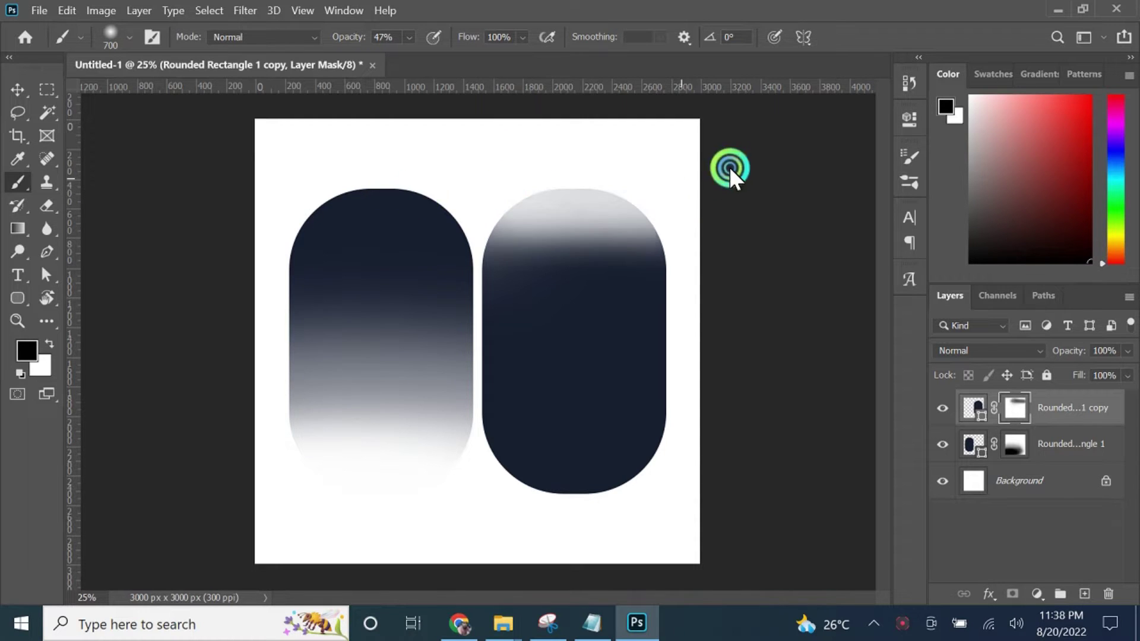
{"action": "key", "text": "bracketleft"}
{"action": "key", "text": "bracketleft"}
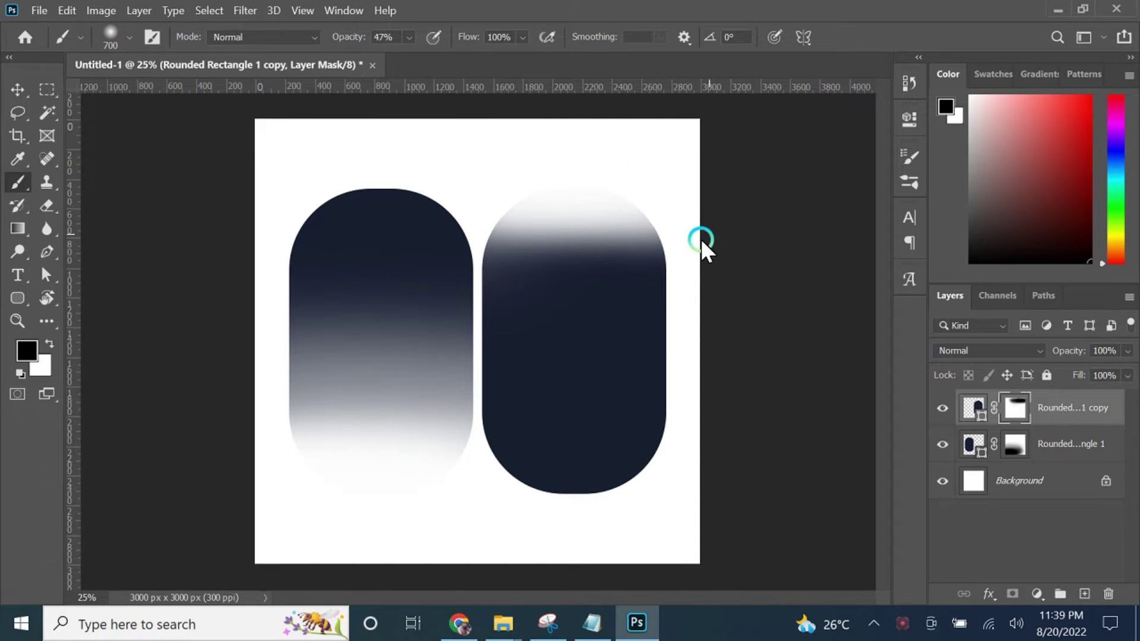
Extend the right shape's fade further down by painting on its mask with a 1400 px brush
{"action": "key", "text": "bracketright"}
{"action": "key", "text": "bracketright"}
{"action": "key", "text": "bracketright"}
{"action": "key", "text": "bracketright"}
{"action": "key", "text": "bracketright"}
{"action": "key", "text": "bracketright"}
{"action": "key", "text": "bracketright"}
{"action": "left_click_drag", "start_coordinate": [694, 238], "coordinate": [411, 231]}
{"action": "left_click_drag", "start_coordinate": [789, 180], "coordinate": [351, 166]}
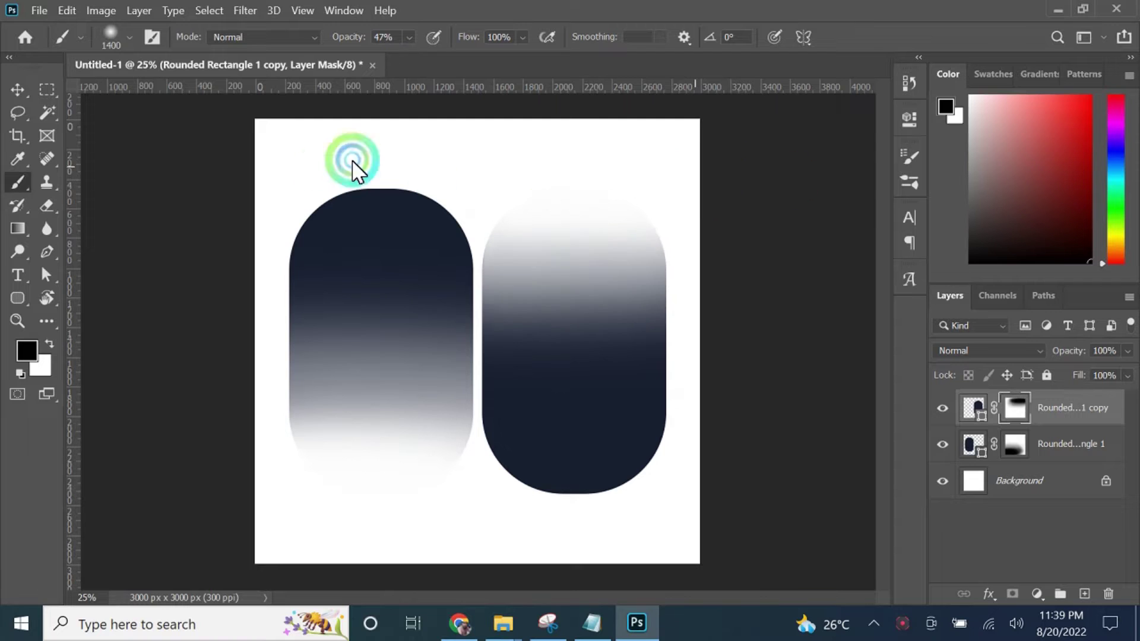
Add a Solid Color fill layer above the Background using the light grey background swatch colour
{"action": "left_click", "coordinate": [18, 89]}
{"action": "left_click", "coordinate": [1027, 536]}
{"action": "left_click", "coordinate": [1036, 593]}
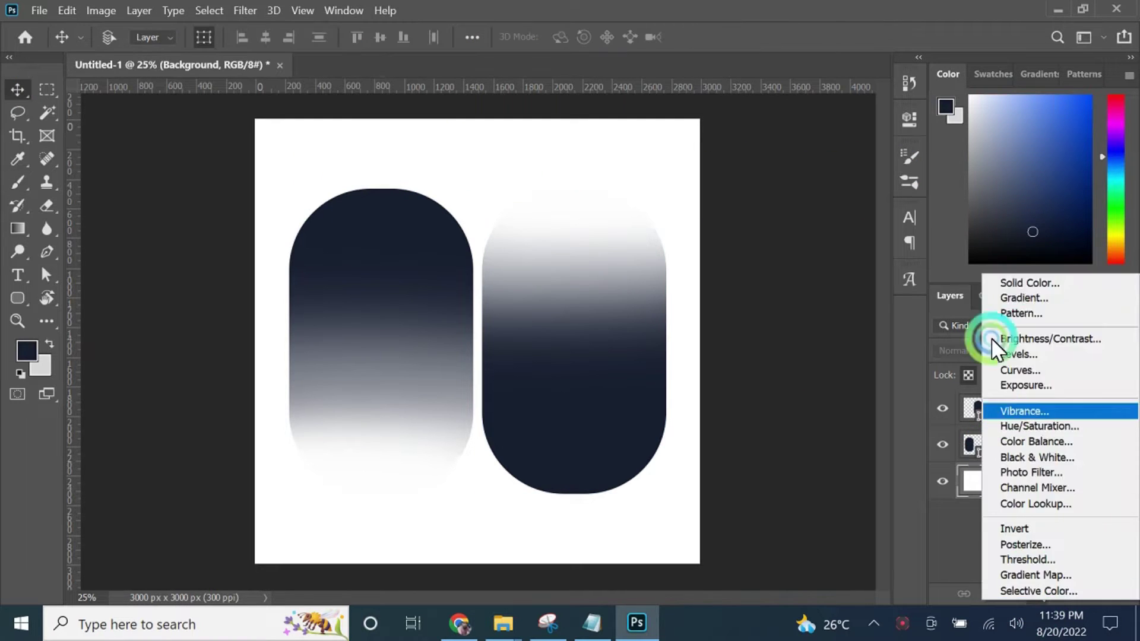
{"action": "left_click", "coordinate": [1004, 284]}
{"action": "left_click", "coordinate": [48, 371]}
{"action": "left_click", "coordinate": [910, 214]}
{"action": "left_click", "coordinate": [191, 178]}
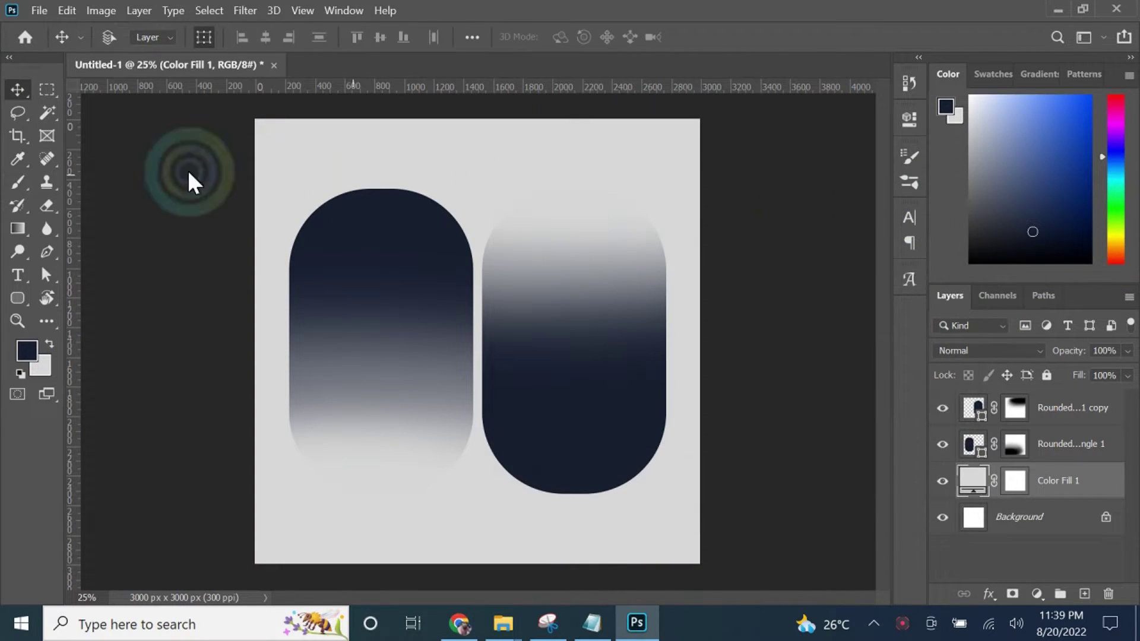
Group the two rounded shape layers, name the group "shapes", and turn off the transform controls
{"action": "left_click", "coordinate": [946, 447]}
{"action": "left_click", "coordinate": [1059, 412], "text": "shift"}
{"action": "key", "text": "ctrl+g"}
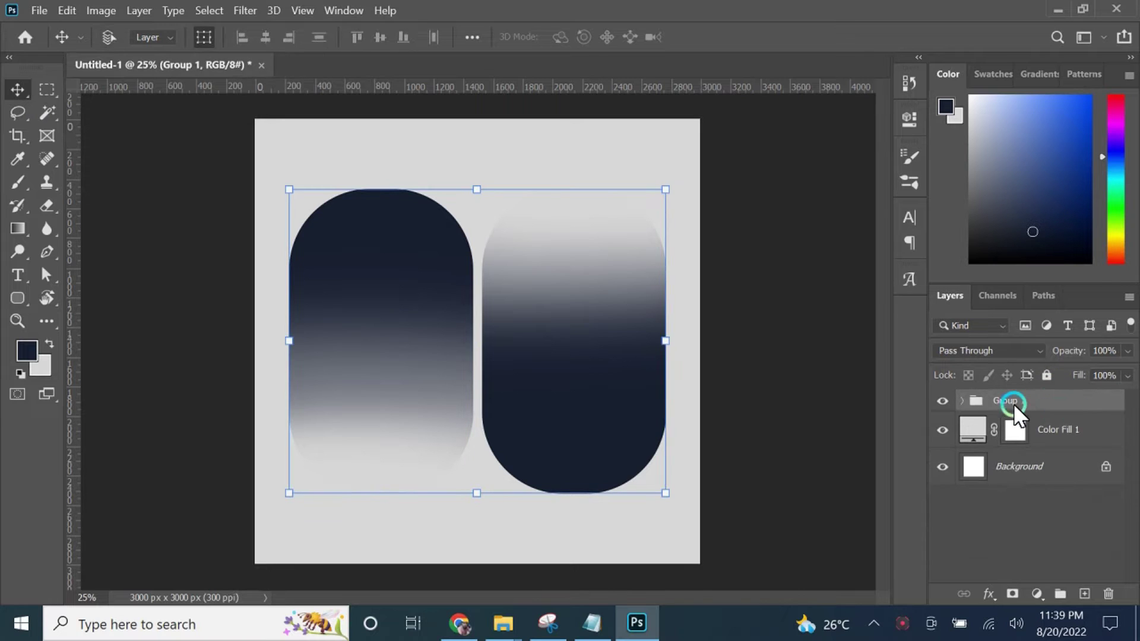
{"action": "double_click", "coordinate": [1013, 403]}
{"action": "type", "text": "shapes"}
{"action": "key", "text": "Return"}
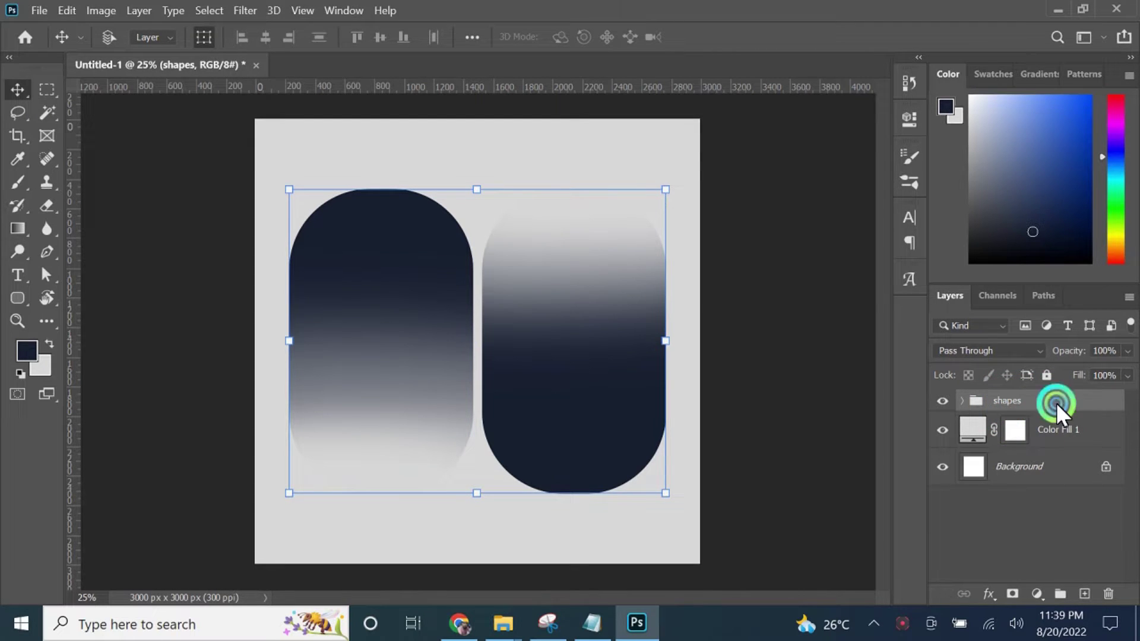
{"action": "left_click", "coordinate": [204, 37]}
Copy "Ecommerce" and "Training Session" from Notepad and paste them as a text layer on the left shape
{"action": "left_click", "coordinate": [592, 623]}
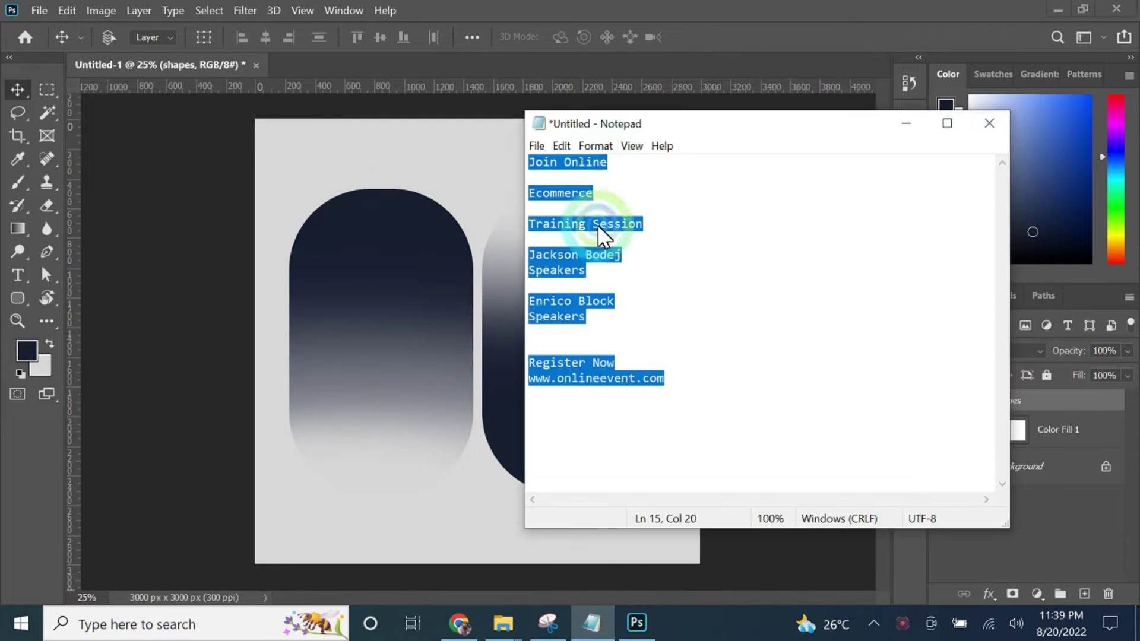
{"action": "left_click", "coordinate": [571, 193]}
{"action": "left_click_drag", "start_coordinate": [530, 193], "coordinate": [656, 229]}
{"action": "key", "text": "ctrl+c"}
{"action": "left_click", "coordinate": [906, 123]}
{"action": "left_click", "coordinate": [25, 279]}
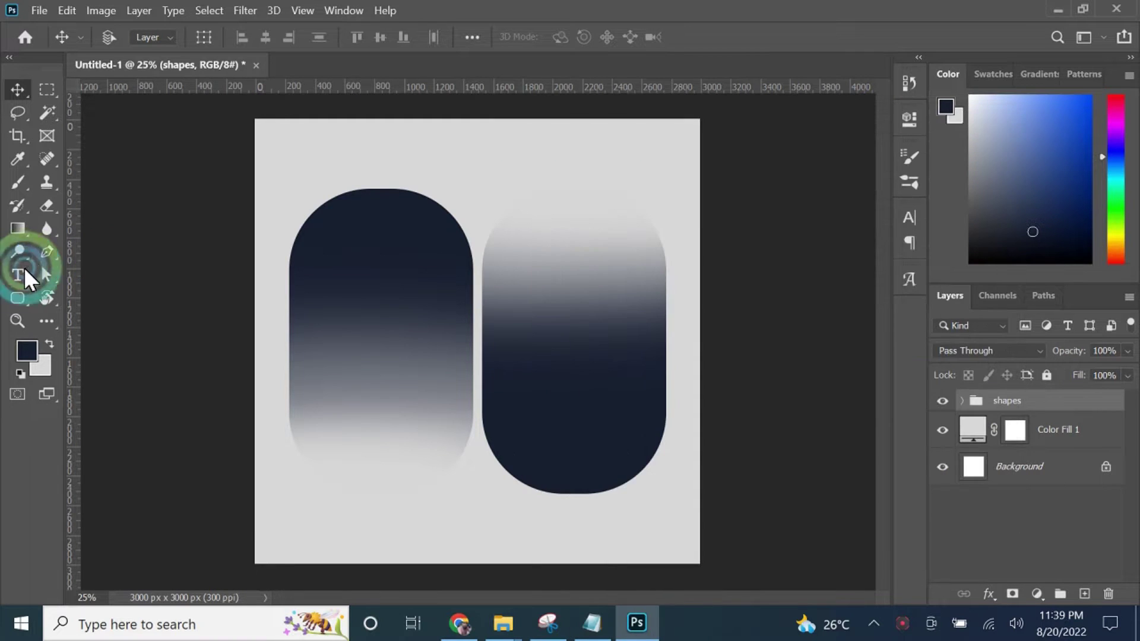
{"action": "left_click", "coordinate": [319, 278]}
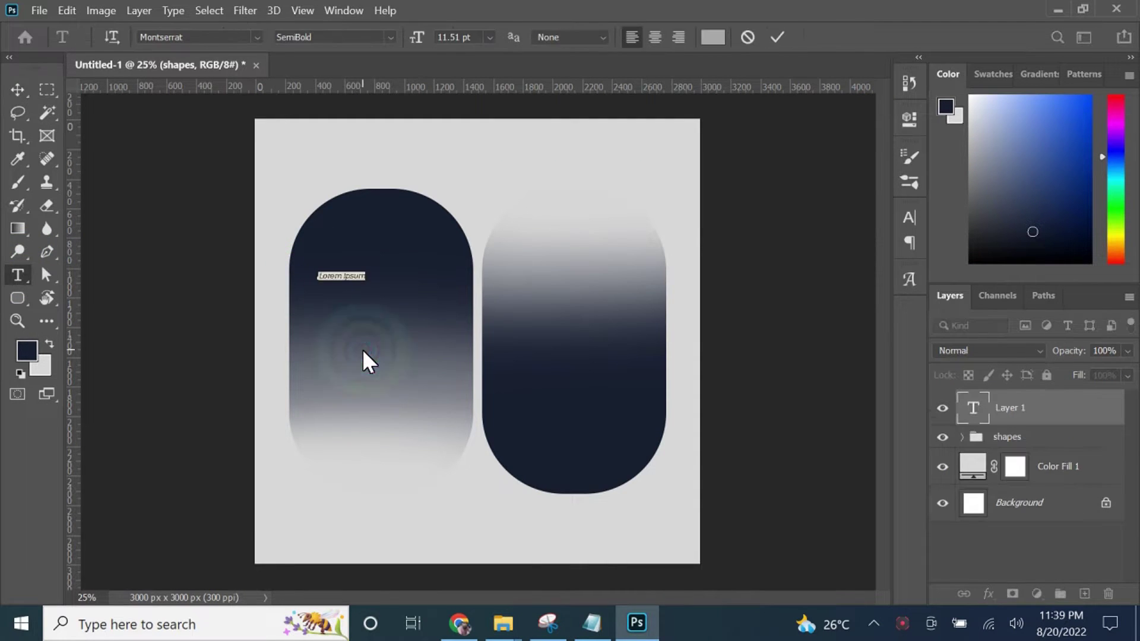
{"action": "key", "text": "ctrl+v"}
Set the heading text to 29.51 pt and white (ffffff), and position it on the left shape's upper part
{"action": "left_click", "coordinate": [909, 218]}
{"action": "left_click_drag", "start_coordinate": [711, 265], "coordinate": [729, 268]}
{"action": "left_click", "coordinate": [862, 318]}
{"action": "left_click", "coordinate": [678, 344]}
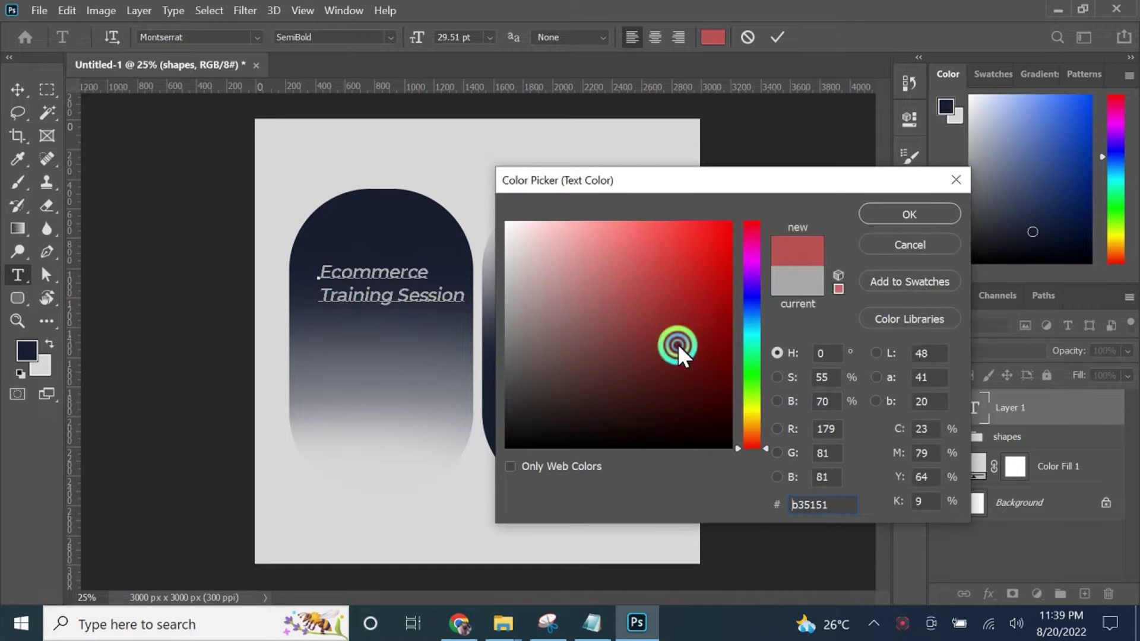
{"action": "type", "text": "ffffff"}
{"action": "left_click", "coordinate": [903, 215]}
{"action": "left_click", "coordinate": [17, 89]}
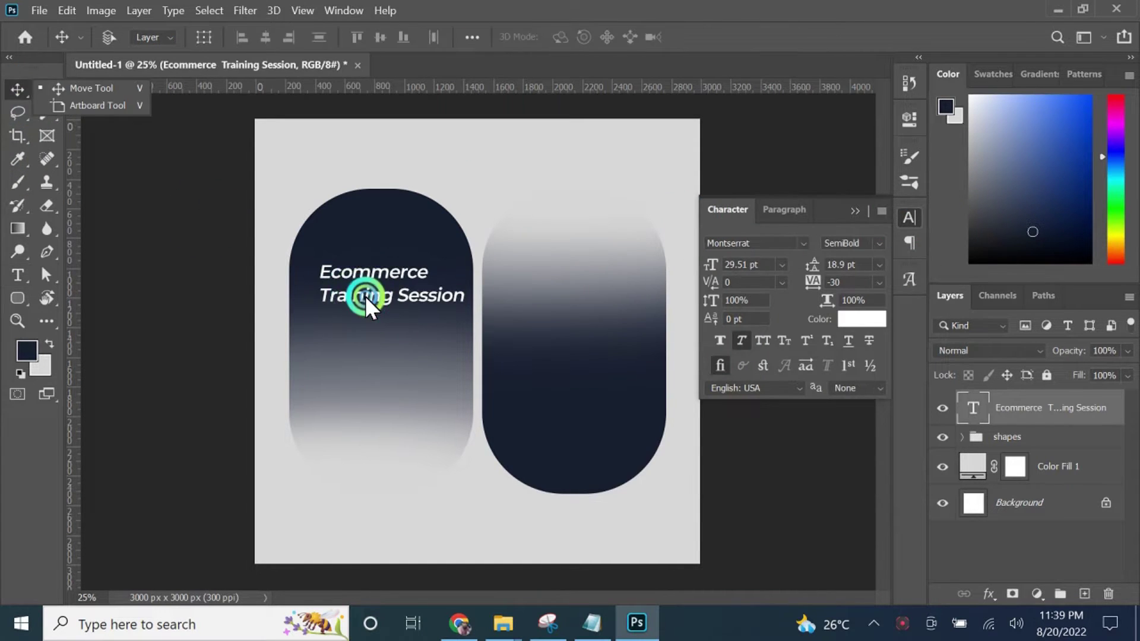
{"action": "left_click_drag", "start_coordinate": [366, 305], "coordinate": [356, 299]}
Set the heading's tracking to 0 and leading to 14.9 pt, and reposition it within the left shape
{"action": "left_click", "coordinate": [840, 282]}
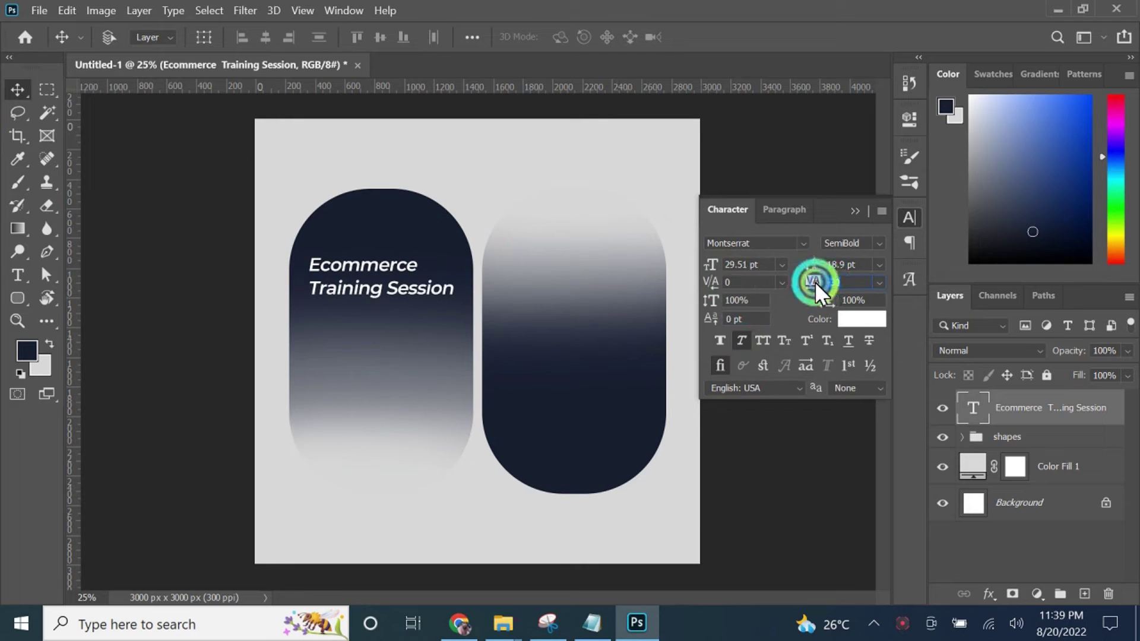
{"action": "type", "text": "0"}
{"action": "left_click_drag", "start_coordinate": [811, 267], "coordinate": [810, 268]}
{"action": "left_click", "coordinate": [3, 81]}
{"action": "left_click_drag", "start_coordinate": [333, 279], "coordinate": [328, 283]}
Copy "Join Online" from Notepad and paste it as a new text layer above the heading
{"action": "left_click", "coordinate": [591, 624]}
{"action": "left_click", "coordinate": [629, 194]}
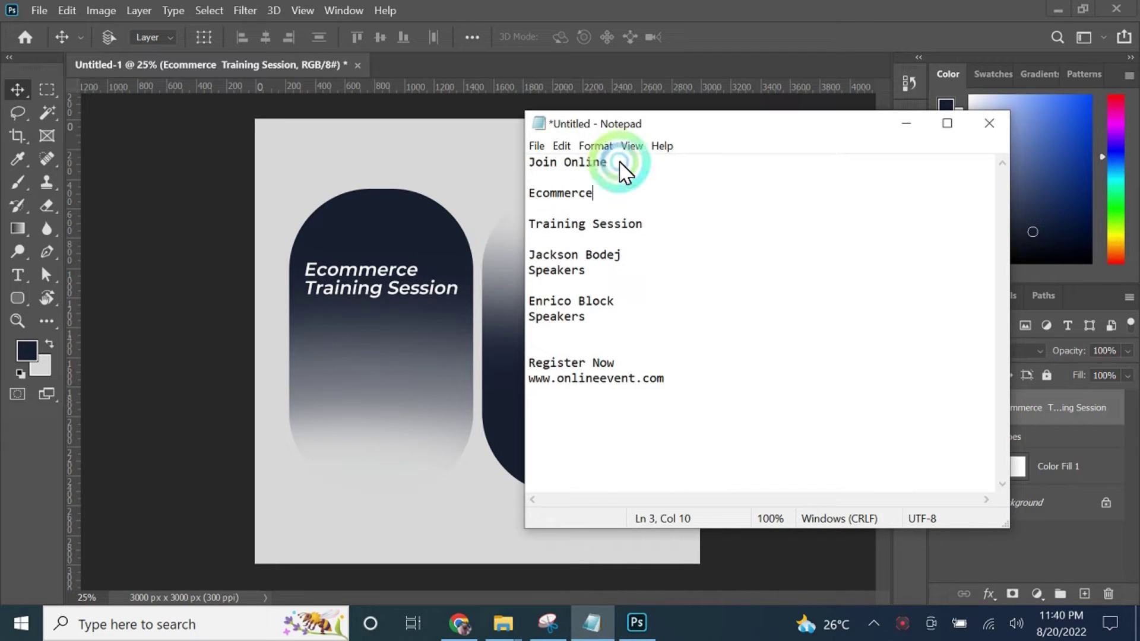
{"action": "left_click_drag", "start_coordinate": [620, 163], "coordinate": [465, 170]}
{"action": "key", "text": "ctrl+c"}
{"action": "left_click", "coordinate": [898, 123]}
{"action": "left_click", "coordinate": [18, 275]}
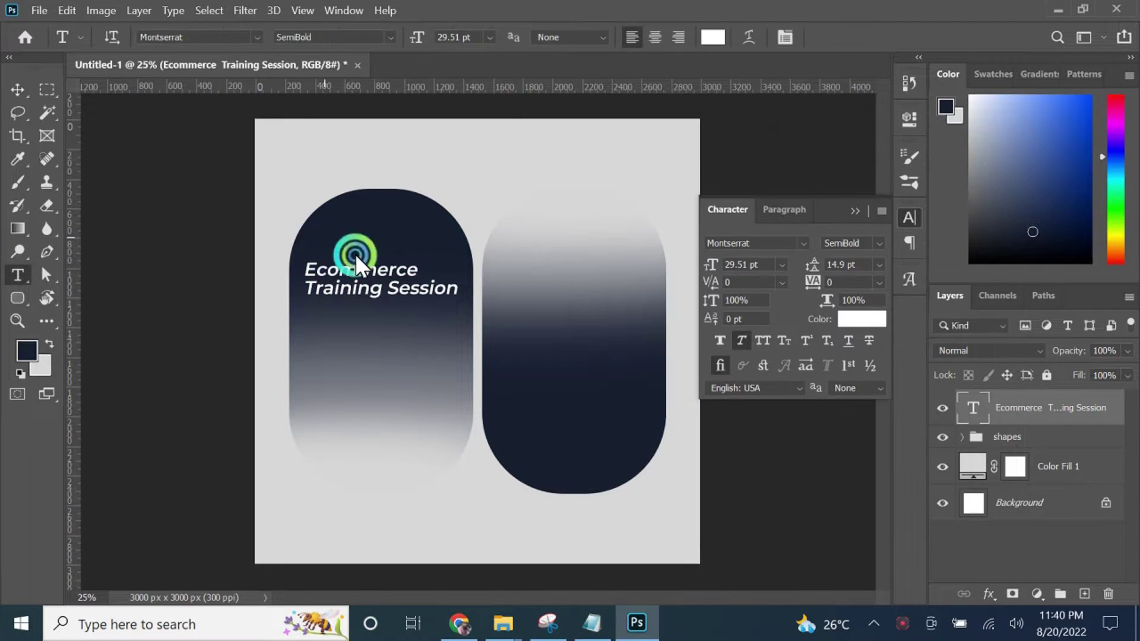
{"action": "left_click", "coordinate": [324, 237]}
{"action": "key", "text": "ctrl+v"}
Colour the "Join Online" text bright red and move it directly above the start of the heading
{"action": "key", "text": "ctrl+a"}
{"action": "left_click", "coordinate": [853, 321]}
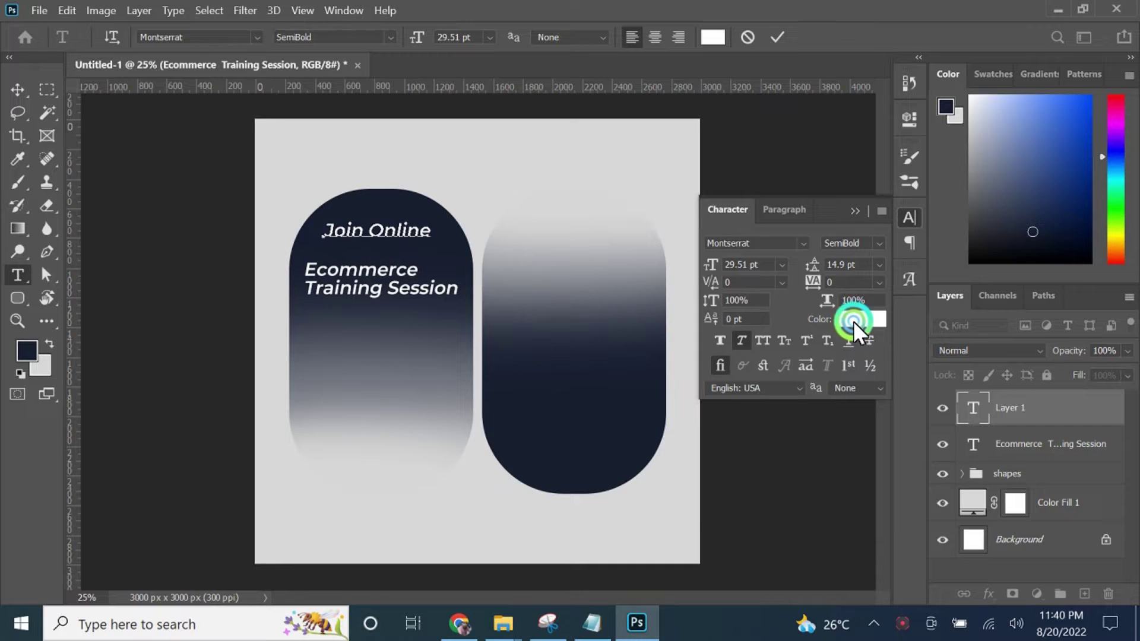
{"action": "left_click_drag", "start_coordinate": [747, 272], "coordinate": [743, 240]}
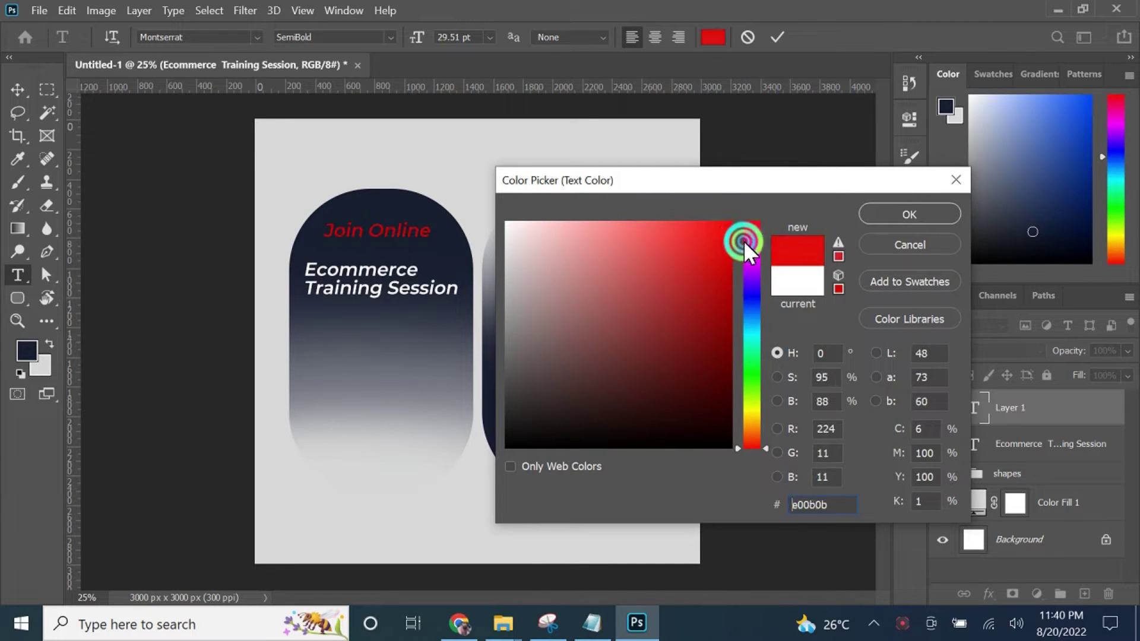
{"action": "left_click", "coordinate": [893, 214]}
{"action": "left_click", "coordinate": [18, 89]}
{"action": "left_click_drag", "start_coordinate": [371, 236], "coordinate": [355, 254]}
Change the "Join Online" font to Brush Script MT and scale the text up to about 36.64 pt
{"action": "left_click", "coordinate": [803, 243]}
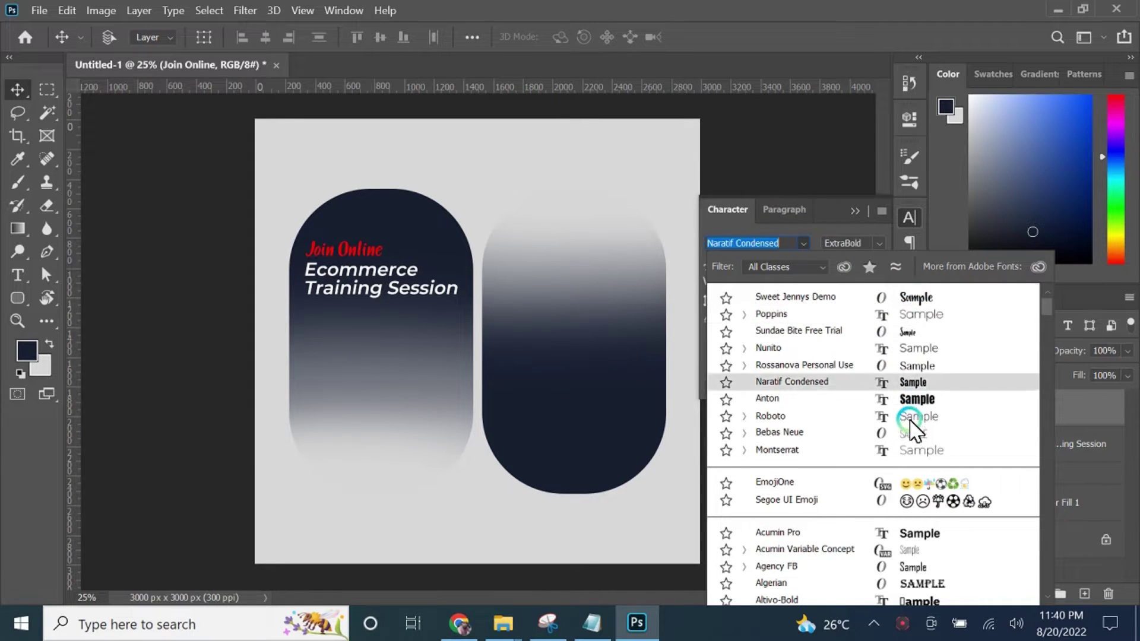
{"action": "left_click_drag", "start_coordinate": [1046, 312], "coordinate": [1046, 338]}
{"action": "left_click", "coordinate": [908, 445]}
{"action": "left_click", "coordinate": [356, 165]}
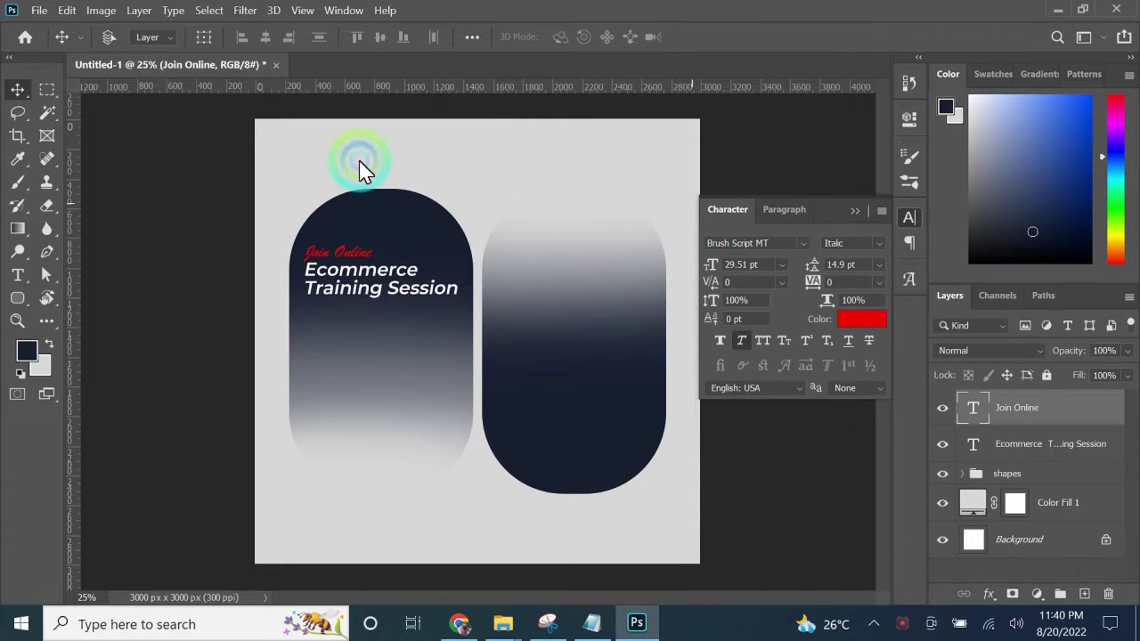
{"action": "left_click_drag", "start_coordinate": [372, 239], "coordinate": [391, 236]}
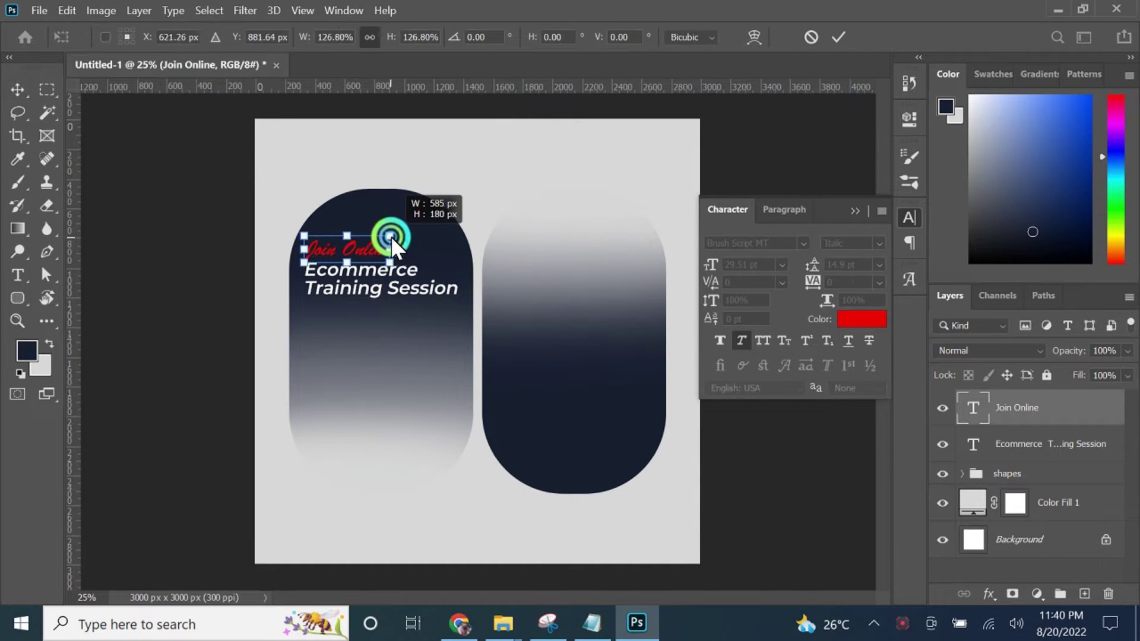
{"action": "left_click", "coordinate": [838, 36]}
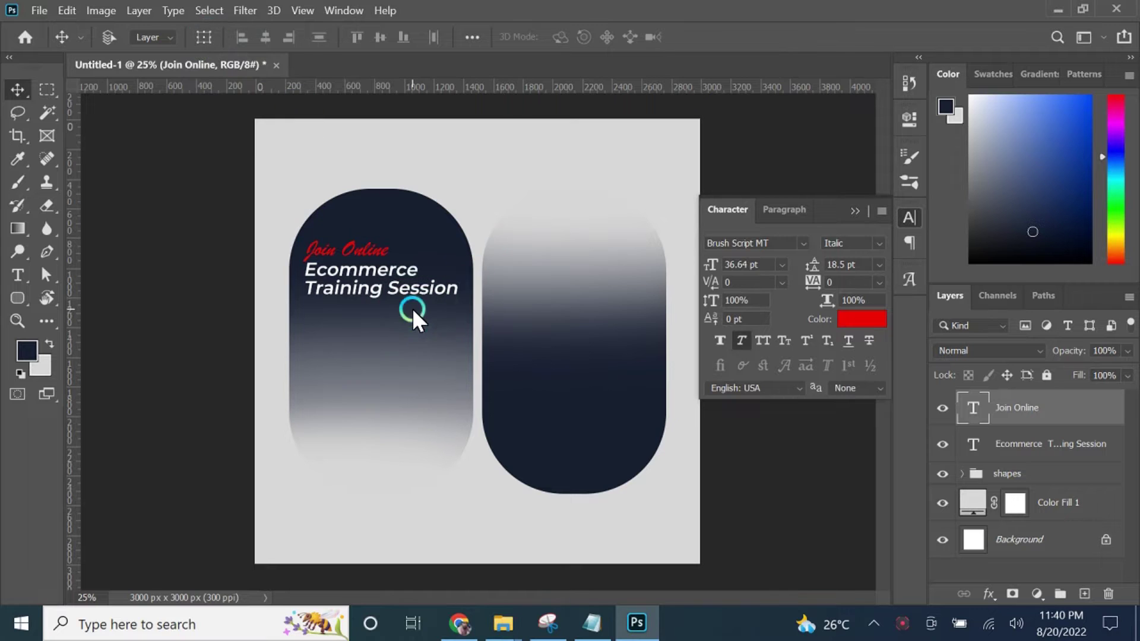
Switch to Notepad and copy the first speaker's name from the prepared text
{"action": "left_click", "coordinate": [592, 622]}
{"action": "left_click", "coordinate": [577, 260]}
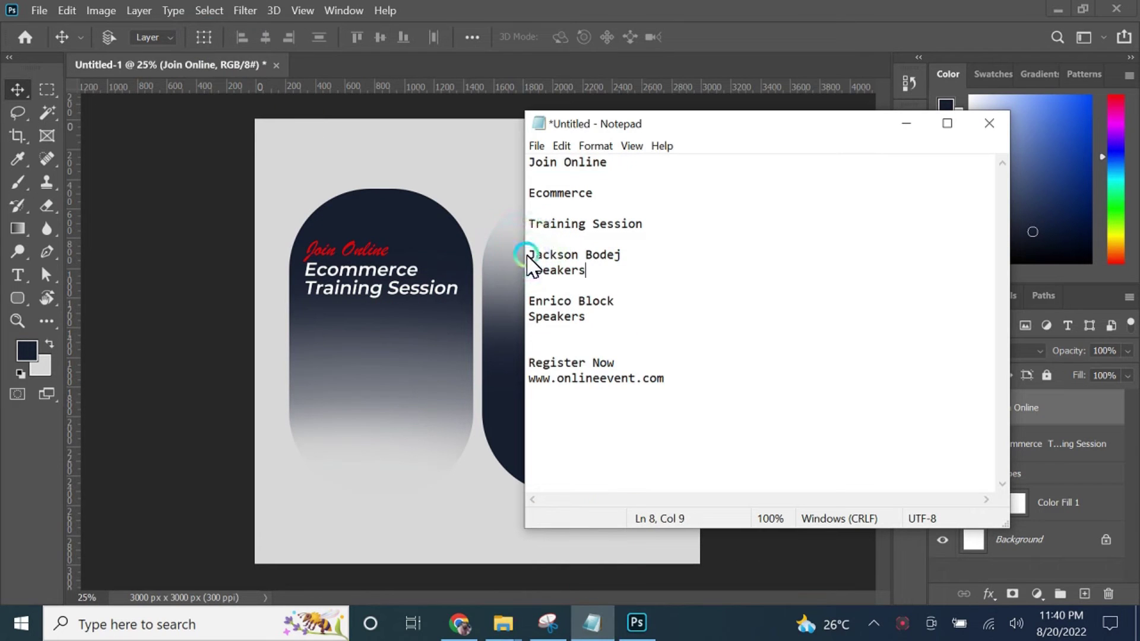
{"action": "left_click_drag", "start_coordinate": [526, 254], "coordinate": [628, 257]}
{"action": "key", "text": "ctrl+c"}
{"action": "left_click", "coordinate": [905, 122]}
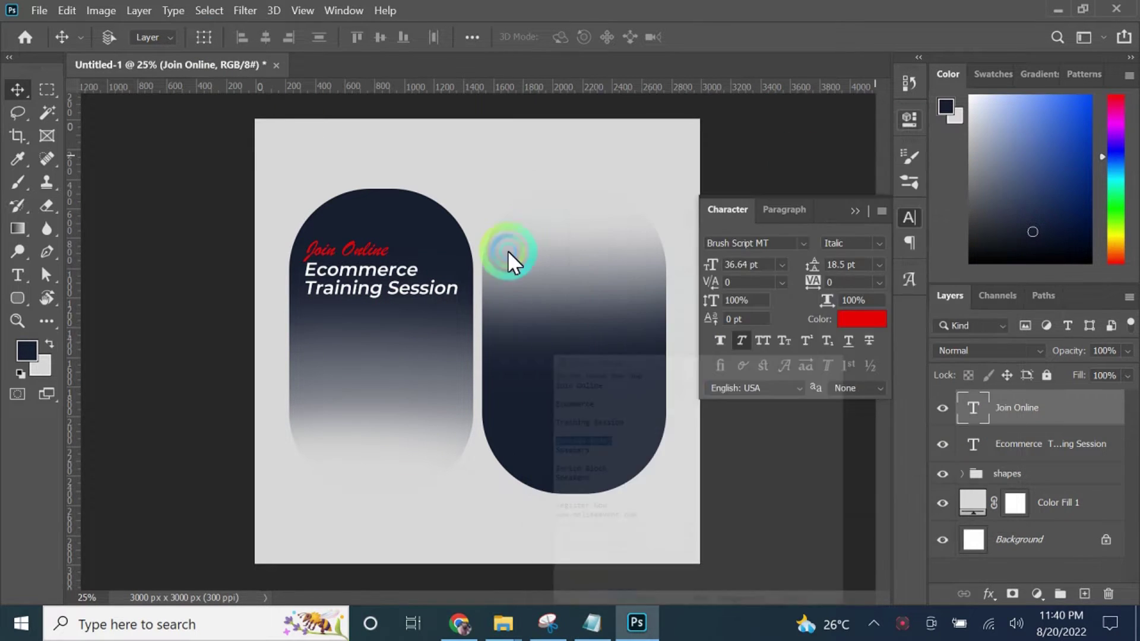
Duplicate the heading just below itself in the left shape and replace its text with the copied speaker name
{"action": "left_click", "coordinate": [18, 275]}
{"action": "key", "text": "v"}
{"action": "left_click_drag", "start_coordinate": [346, 291], "coordinate": [348, 336]}
{"action": "left_click", "coordinate": [18, 275]}
{"action": "left_click", "coordinate": [347, 351]}
{"action": "key", "text": "ctrl+a"}
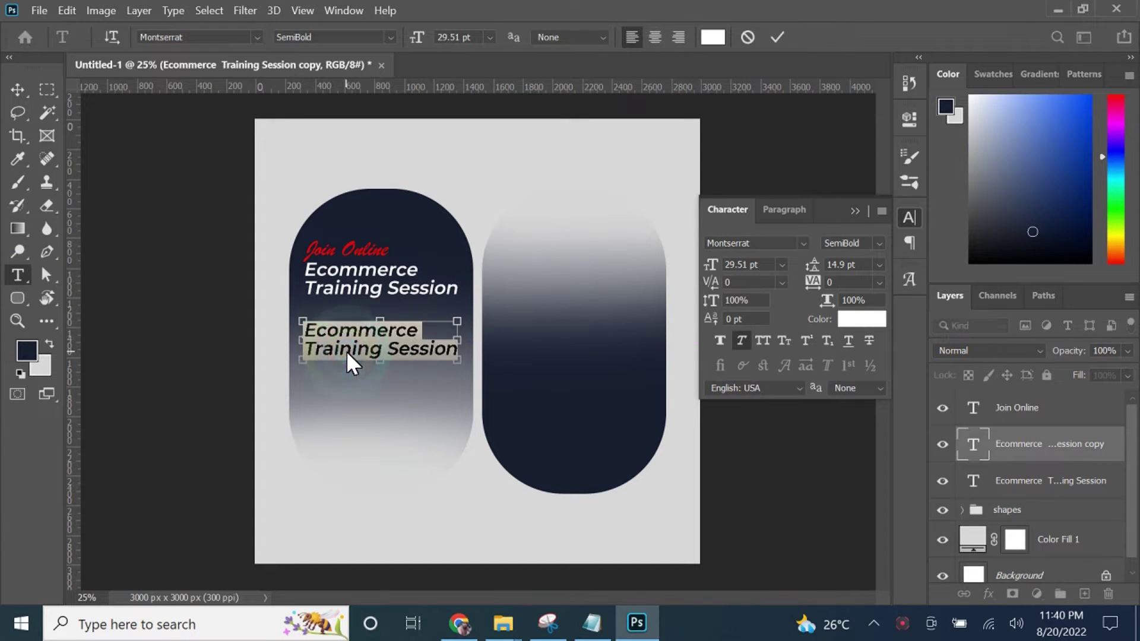
{"action": "key", "text": "ctrl+v"}
Reduce the first speaker's name to 23.51 pt
{"action": "key", "text": "ctrl+a"}
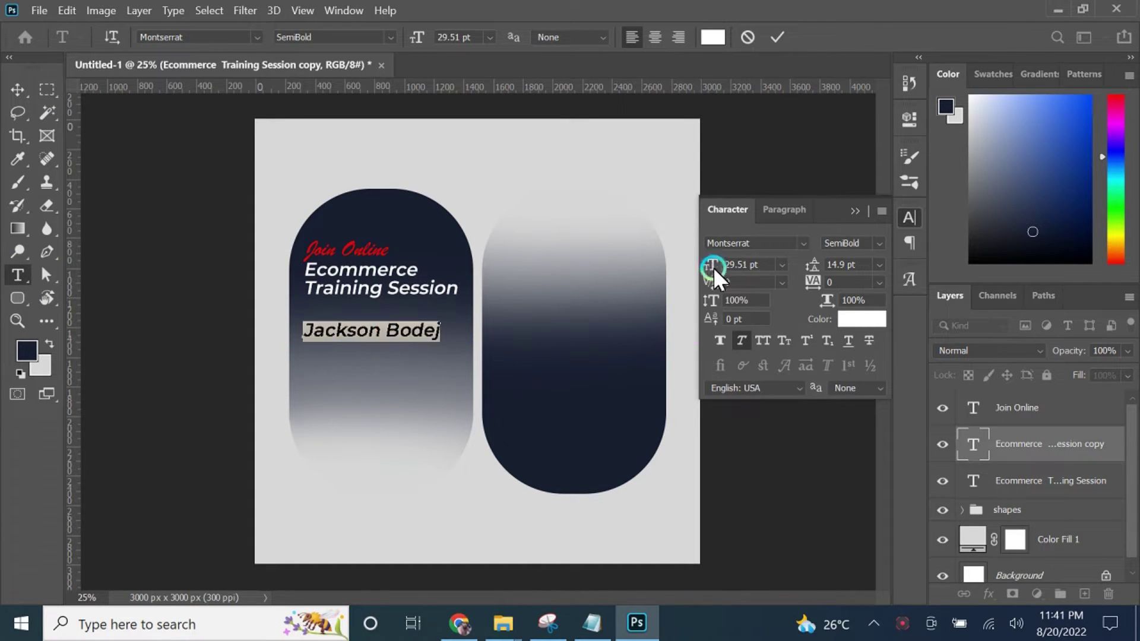
{"action": "left_click_drag", "start_coordinate": [713, 267], "coordinate": [707, 267]}
{"action": "left_click", "coordinate": [18, 89]}
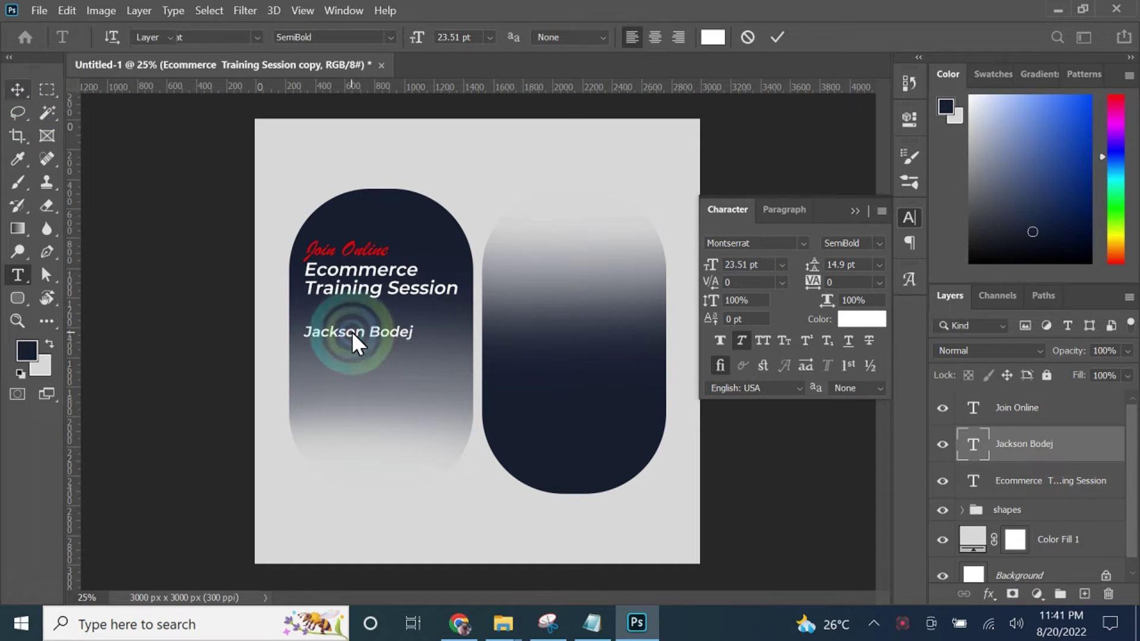
Duplicate the speaker name directly beneath itself and replace the copy's text with "Speakers" from Notepad
{"action": "left_click_drag", "start_coordinate": [351, 331], "coordinate": [350, 346]}
{"action": "left_click", "coordinate": [594, 624]}
{"action": "left_click_drag", "start_coordinate": [582, 275], "coordinate": [476, 270]}
{"action": "key", "text": "ctrl+c"}
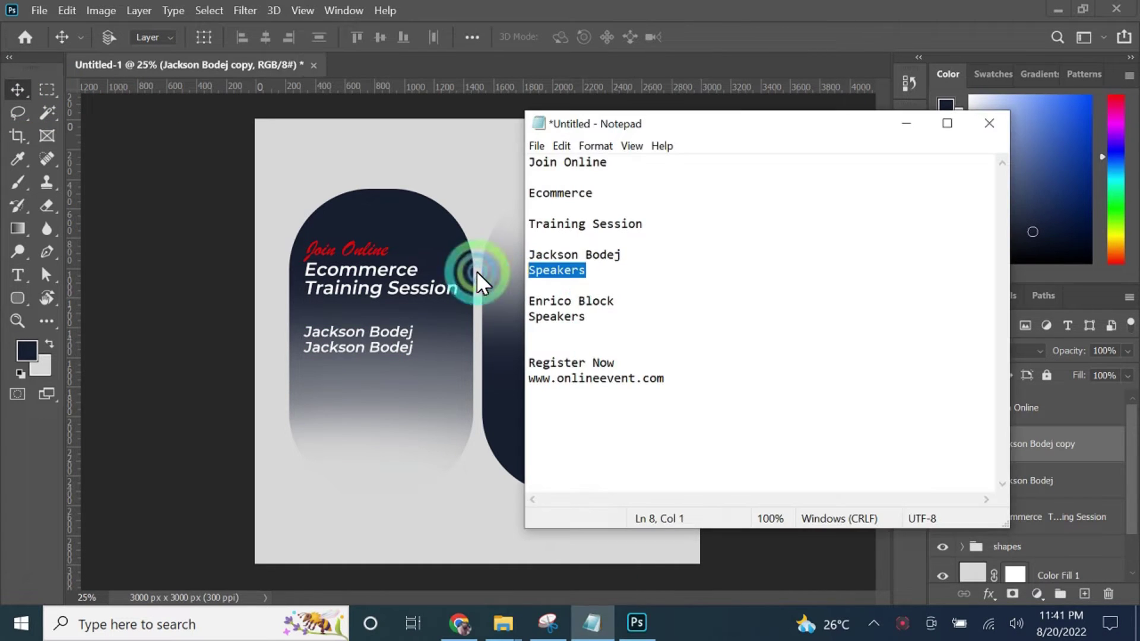
{"action": "left_click", "coordinate": [909, 127]}
{"action": "left_click", "coordinate": [28, 277]}
{"action": "left_click", "coordinate": [337, 355]}
{"action": "key", "text": "ctrl+a"}
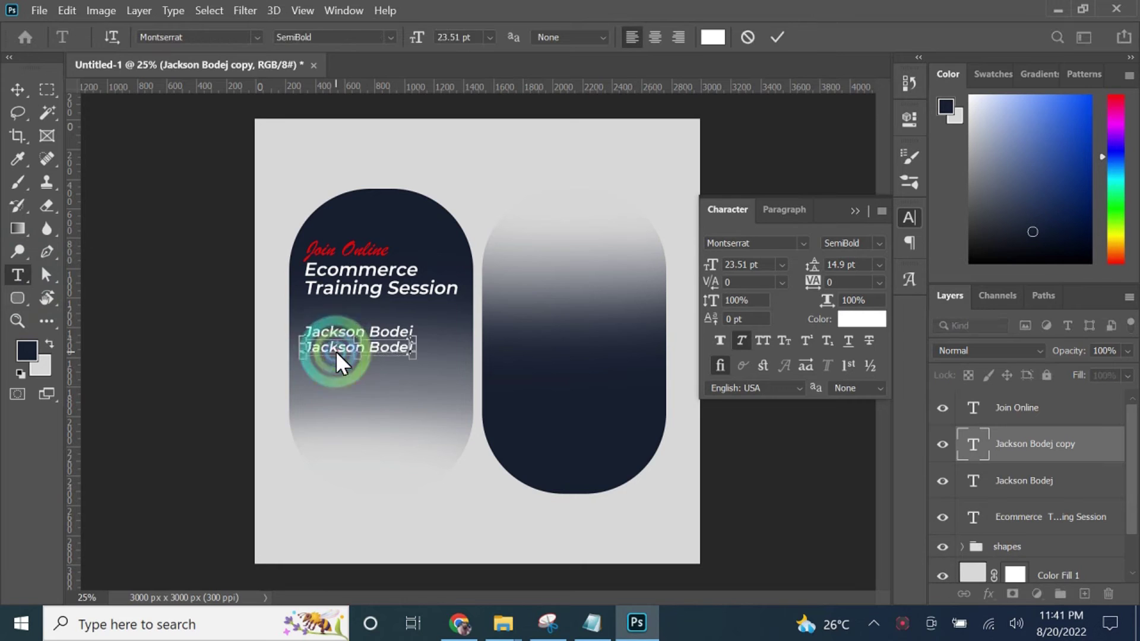
{"action": "key", "text": "ctrl+v"}
Set the "Speakers" line to Montserrat Italic at 17.51 pt
{"action": "left_click", "coordinate": [846, 250]}
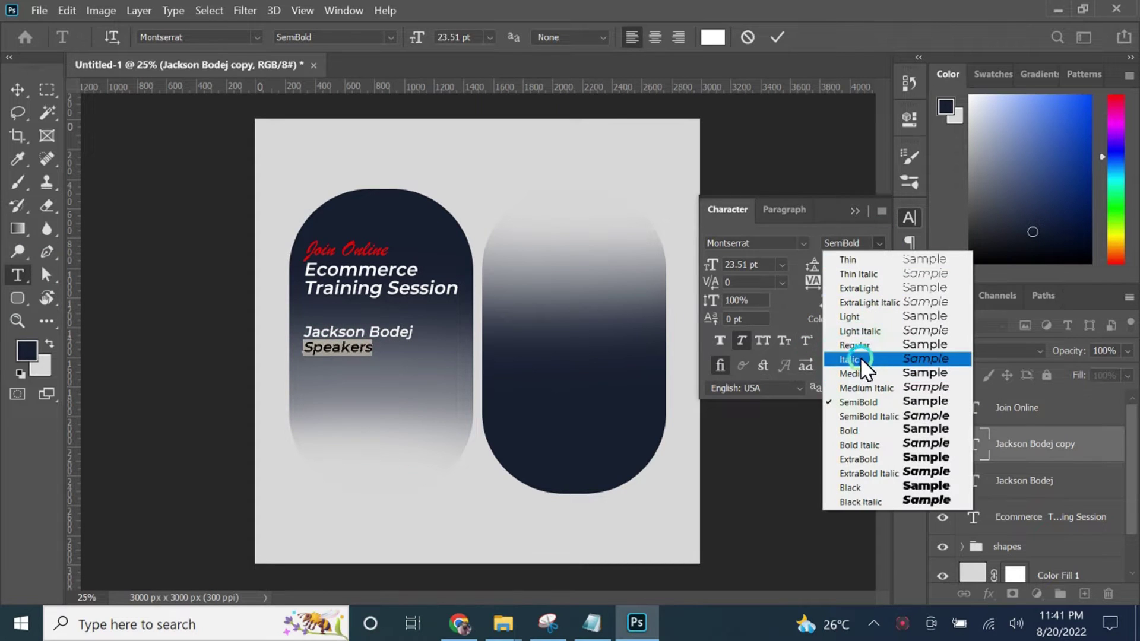
{"action": "left_click", "coordinate": [861, 354]}
{"action": "left_click_drag", "start_coordinate": [710, 266], "coordinate": [706, 267]}
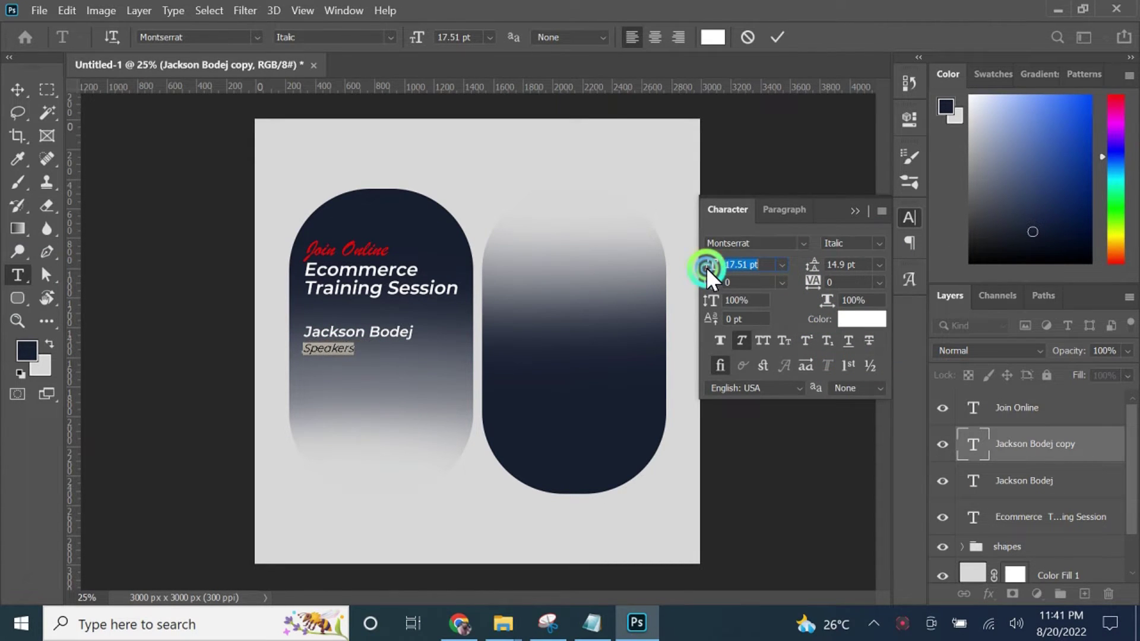
{"action": "left_click", "coordinate": [774, 38]}
{"action": "left_click", "coordinate": [16, 89]}
Group the speaker name and "Speakers" layers, place the group above "Join Online" and name it "Speaker 1"
{"action": "left_click", "coordinate": [1024, 413], "text": "ctrl"}
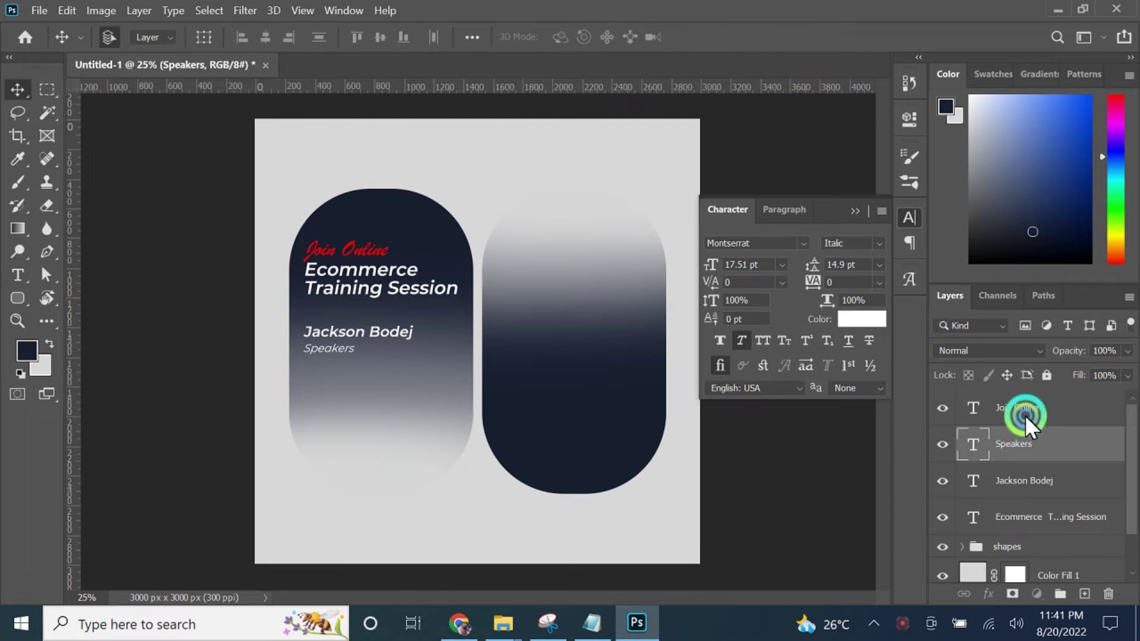
{"action": "left_click", "coordinate": [1037, 446]}
{"action": "left_click", "coordinate": [1067, 475], "text": "ctrl"}
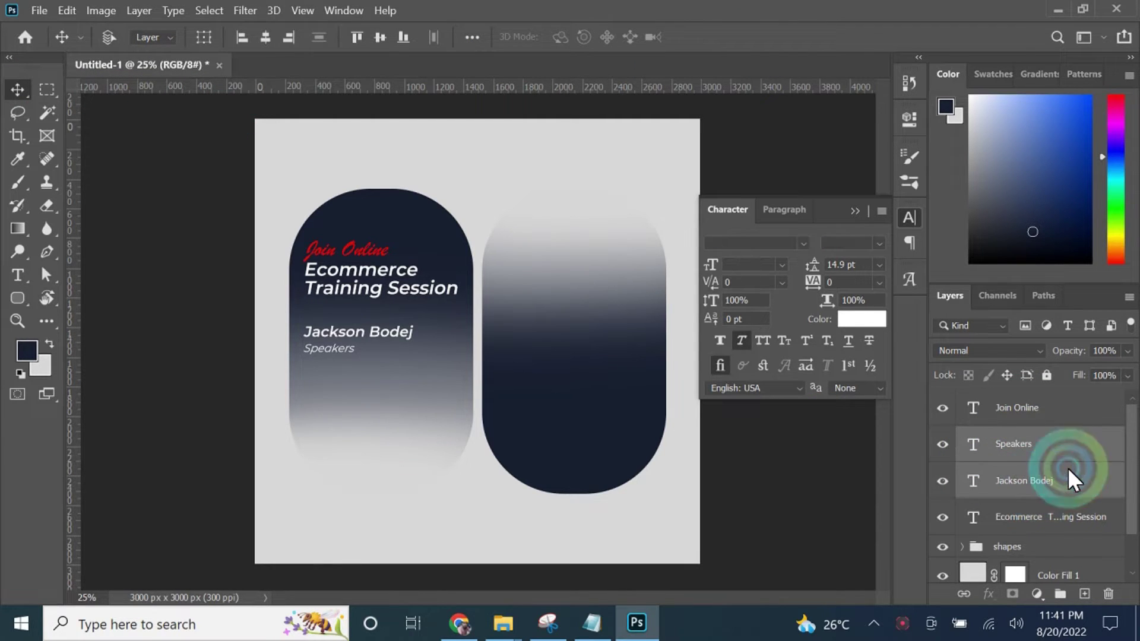
{"action": "key", "text": "ctrl+g"}
{"action": "left_click_drag", "start_coordinate": [1060, 438], "coordinate": [1048, 395]}
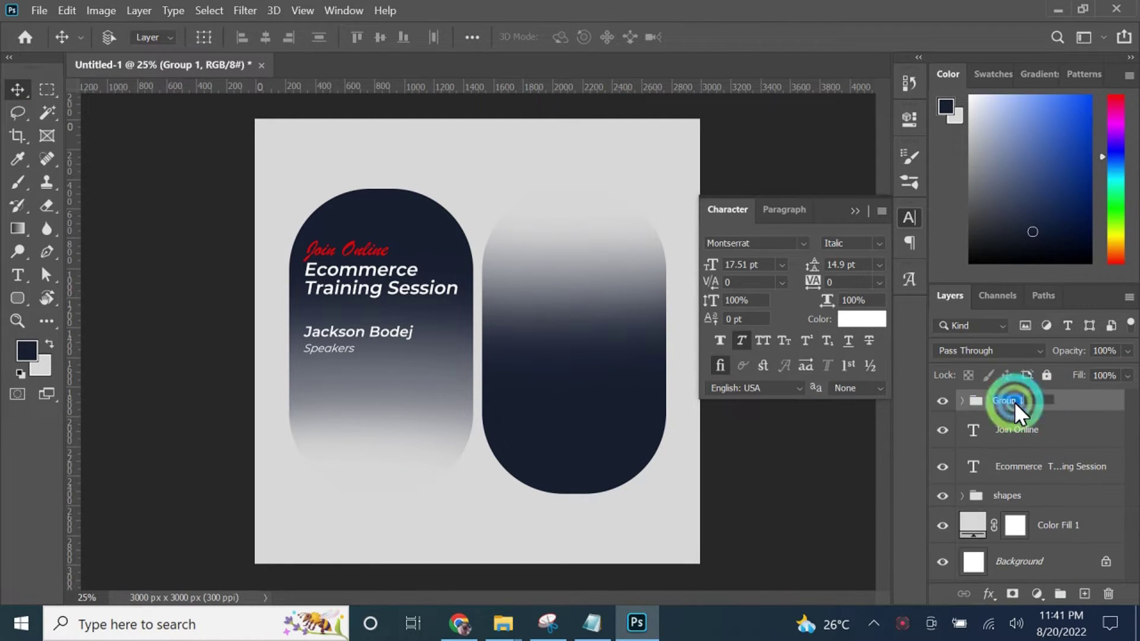
{"action": "double_click", "coordinate": [1014, 401]}
{"action": "type", "text": "Speaker 1"}
{"action": "key", "text": "Return"}
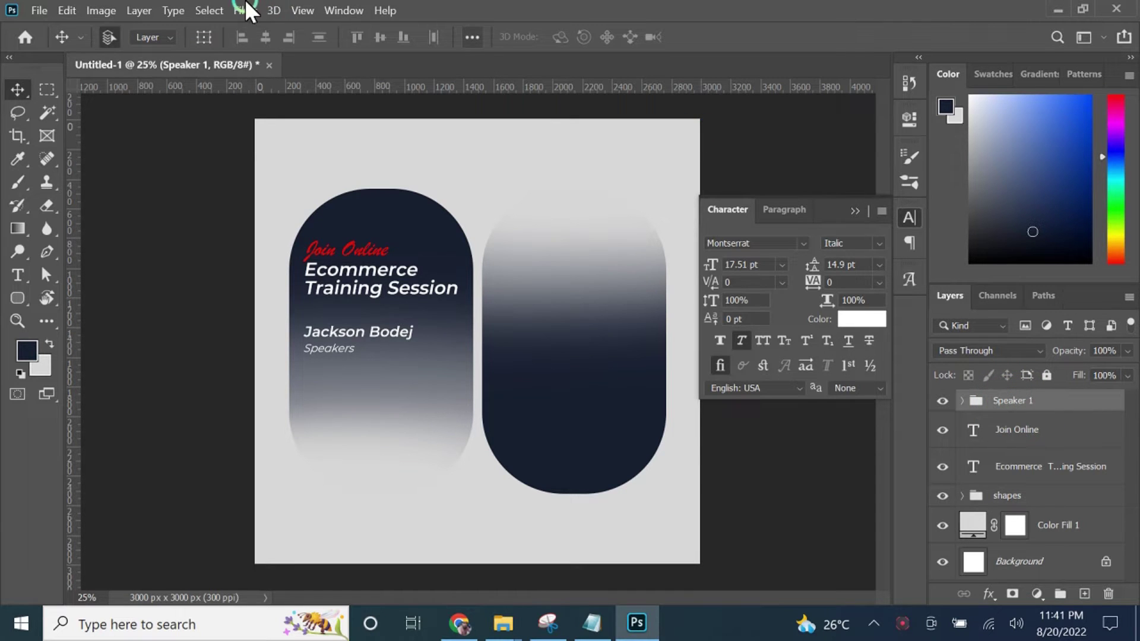
Save the design as the Photoshop file "social media post for event" in the images folder inside Downloads
{"action": "key", "text": "ctrl+shift+s"}
{"action": "left_click", "coordinate": [76, 144]}
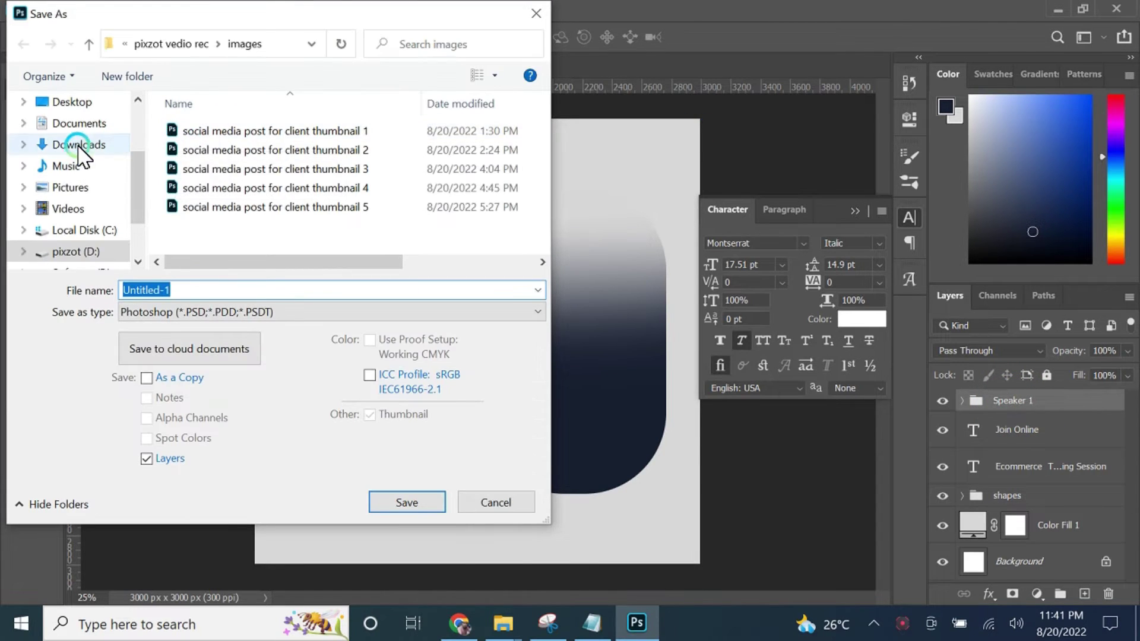
{"action": "double_click", "coordinate": [221, 180]}
{"action": "left_click", "coordinate": [252, 208]}
{"action": "left_click", "coordinate": [227, 290]}
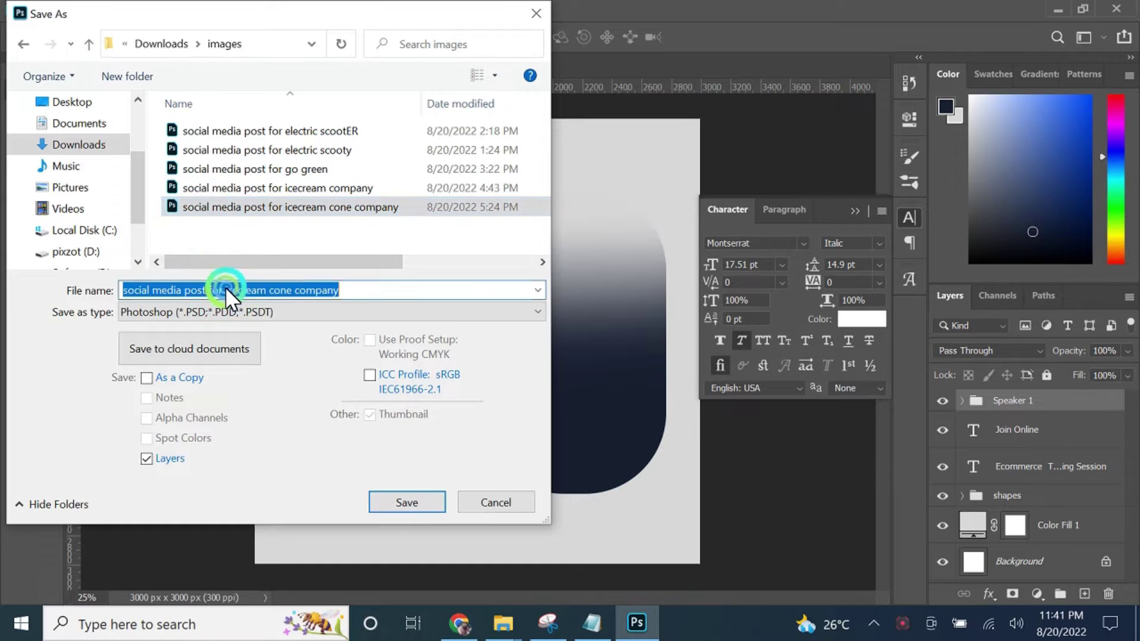
{"action": "left_click", "coordinate": [226, 289]}
{"action": "left_click_drag", "start_coordinate": [226, 289], "coordinate": [491, 324]}
{"action": "type", "text": "event"}
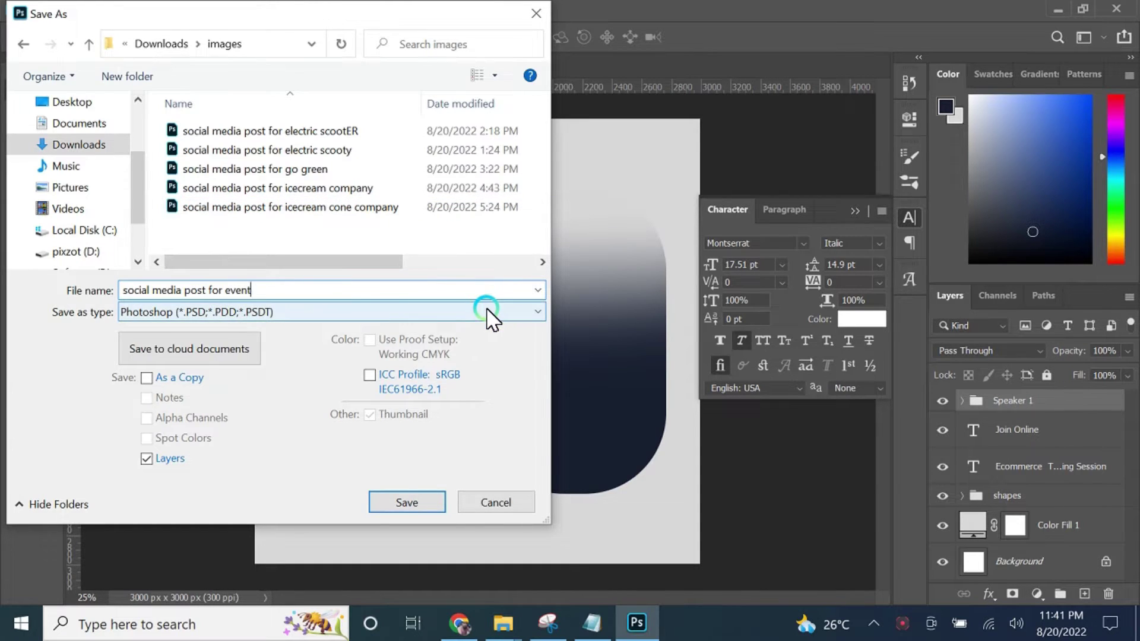
{"action": "key", "text": "Return"}
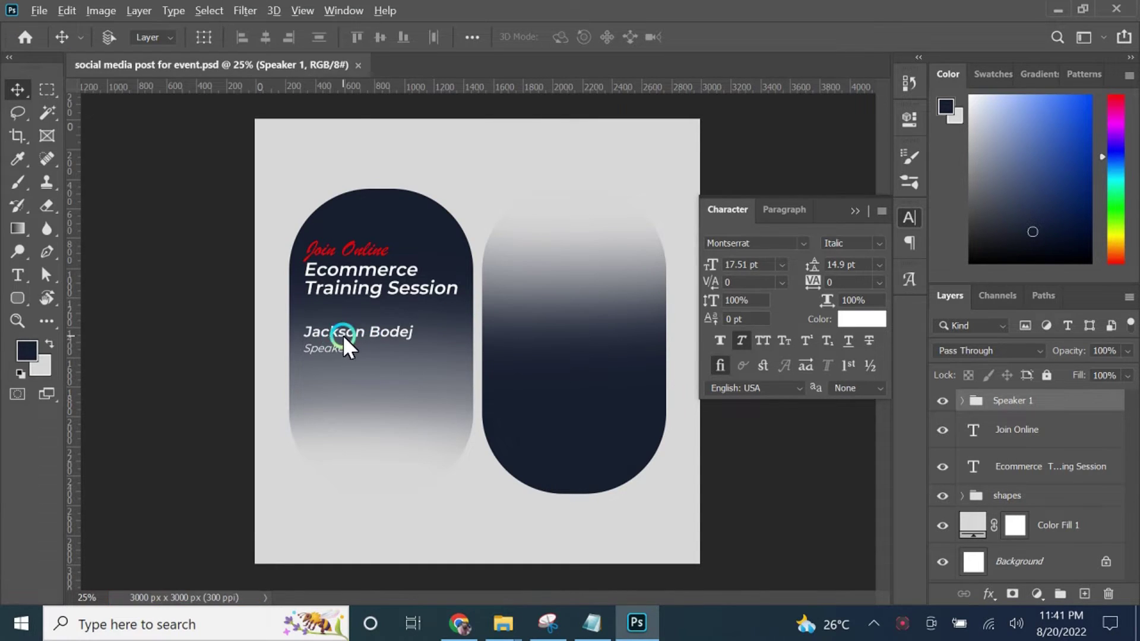
Duplicate the "Speaker 1" group just below the first one and replace its name with the second speaker's name from Notepad
{"action": "left_click_drag", "start_coordinate": [343, 335], "coordinate": [341, 377]}
{"action": "left_click", "coordinate": [592, 623]}
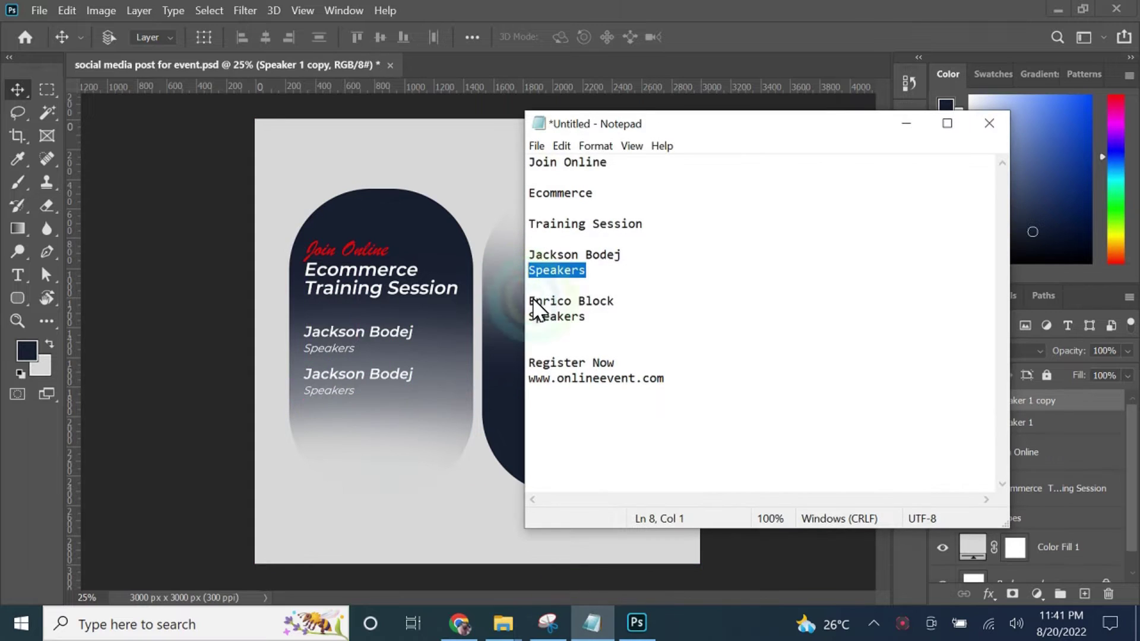
{"action": "left_click_drag", "start_coordinate": [529, 300], "coordinate": [699, 301]}
{"action": "key", "text": "ctrl+c"}
{"action": "left_click", "coordinate": [904, 123]}
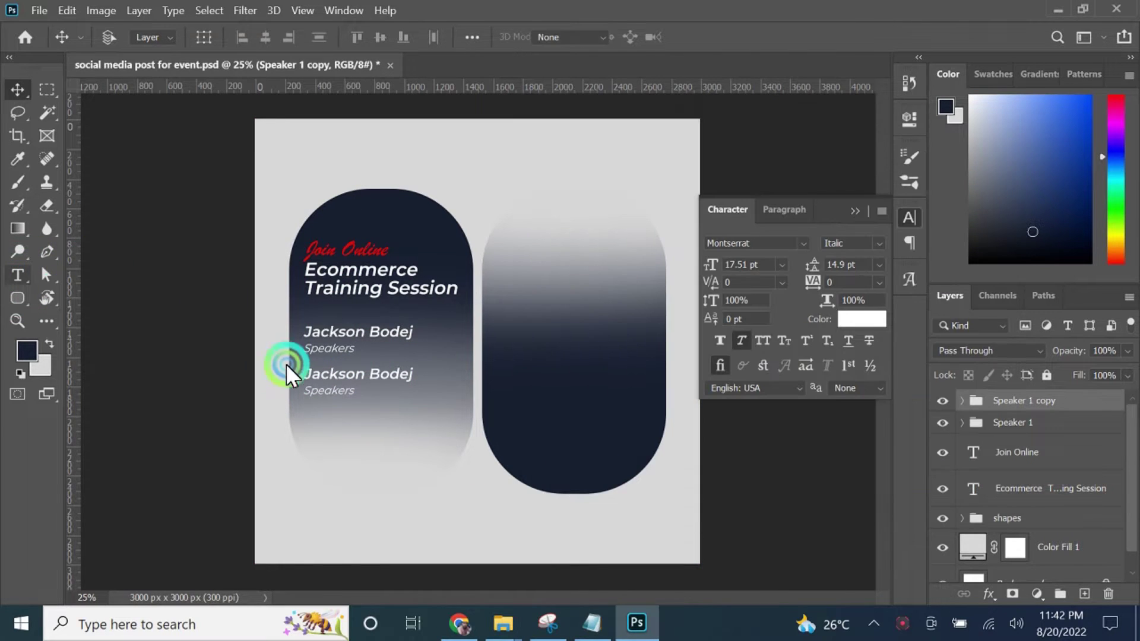
{"action": "key", "text": "t"}
{"action": "left_click", "coordinate": [326, 375]}
{"action": "key", "text": "ctrl+v"}
{"action": "left_click", "coordinate": [777, 37]}
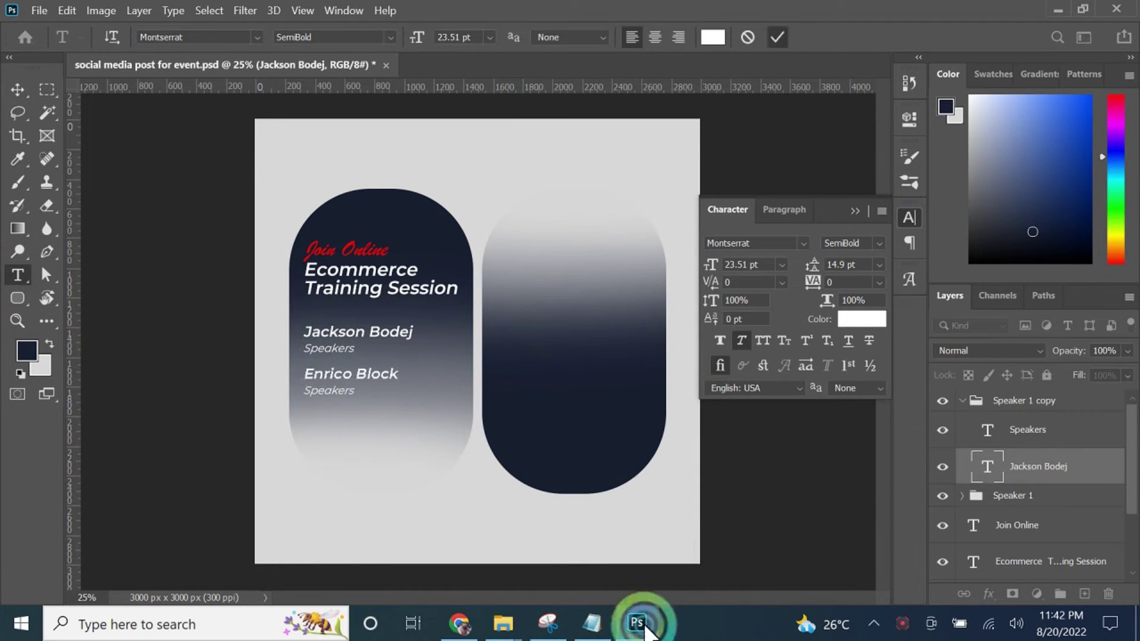
{"action": "left_click", "coordinate": [592, 624]}
{"action": "double_click", "coordinate": [549, 316]}
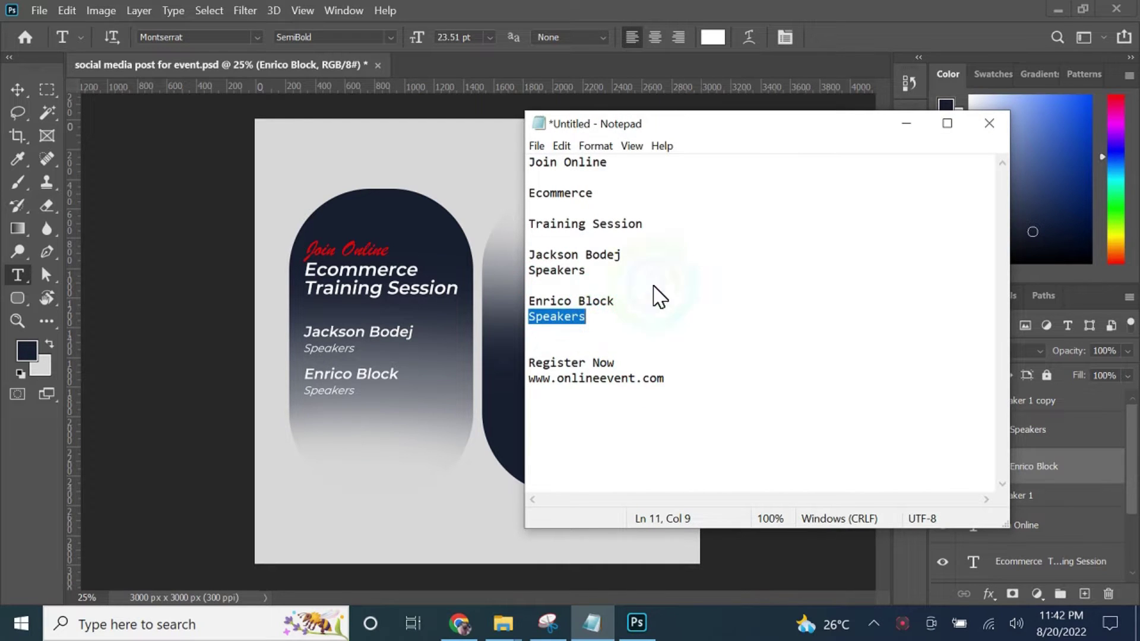
{"action": "left_click", "coordinate": [906, 123]}
{"action": "left_click", "coordinate": [323, 396]}
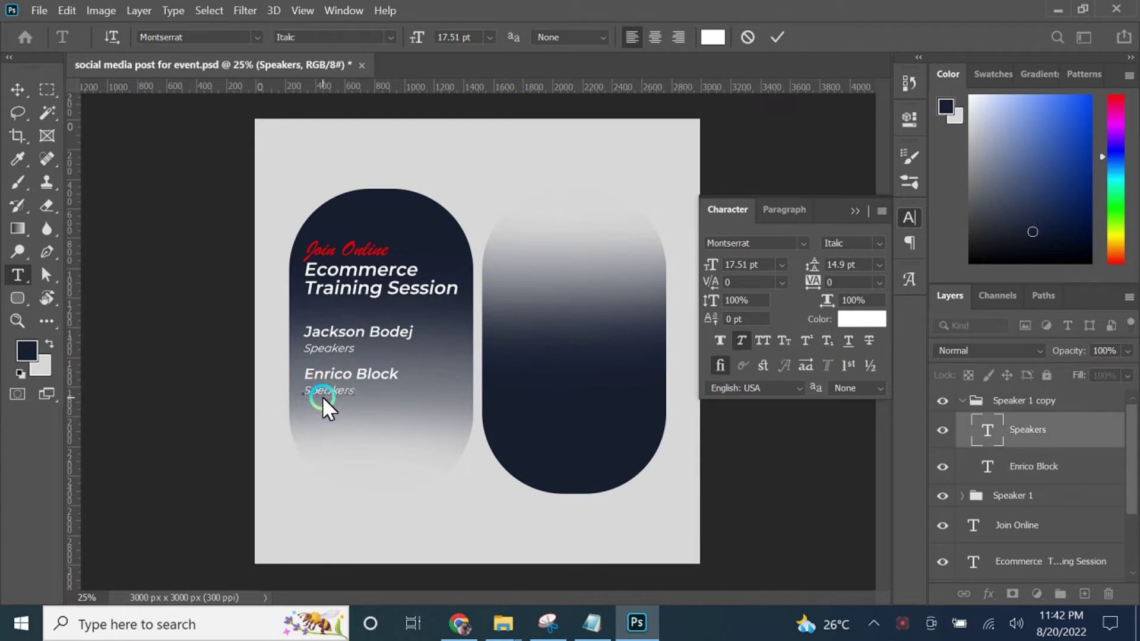
Hide the character settings and rename the duplicated speaker group "Speaker 2"
{"action": "left_click", "coordinate": [17, 89]}
{"action": "left_click", "coordinate": [808, 169]}
{"action": "left_click", "coordinate": [17, 89]}
{"action": "left_click", "coordinate": [962, 400]}
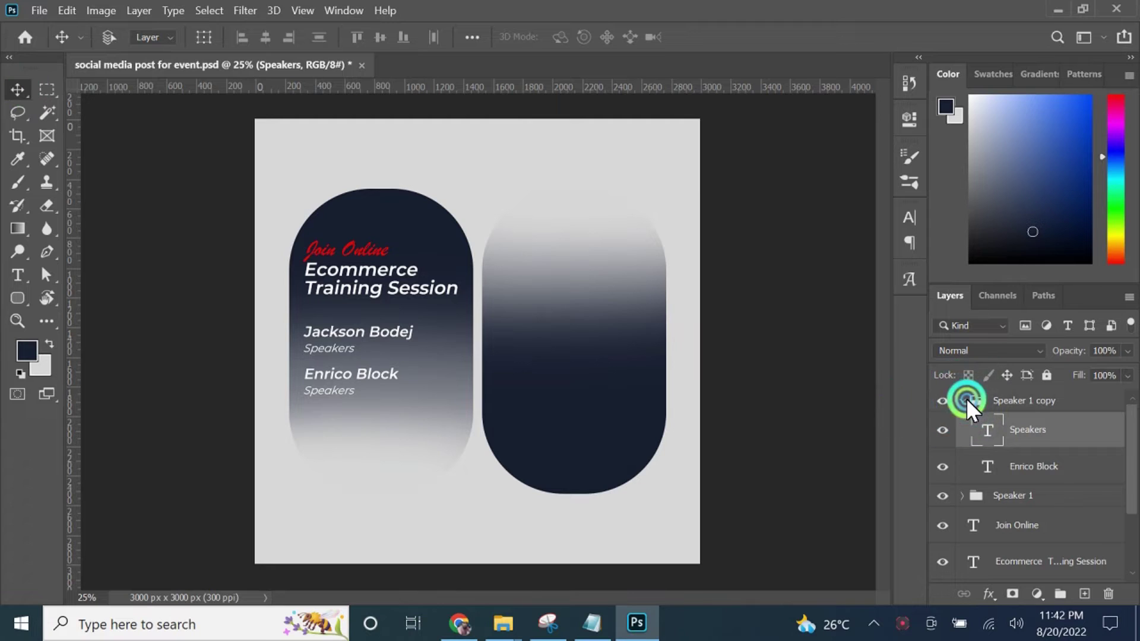
{"action": "left_click", "coordinate": [1030, 400]}
{"action": "double_click", "coordinate": [1049, 399]}
{"action": "left_click_drag", "start_coordinate": [1049, 397], "coordinate": [1062, 397]}
{"action": "type", "text": "2"}
{"action": "key", "text": "Return"}
Put the "Ecommerce Training Session" heading layer in a new group and move the "Join Online" layer into it
{"action": "left_click", "coordinate": [1009, 484]}
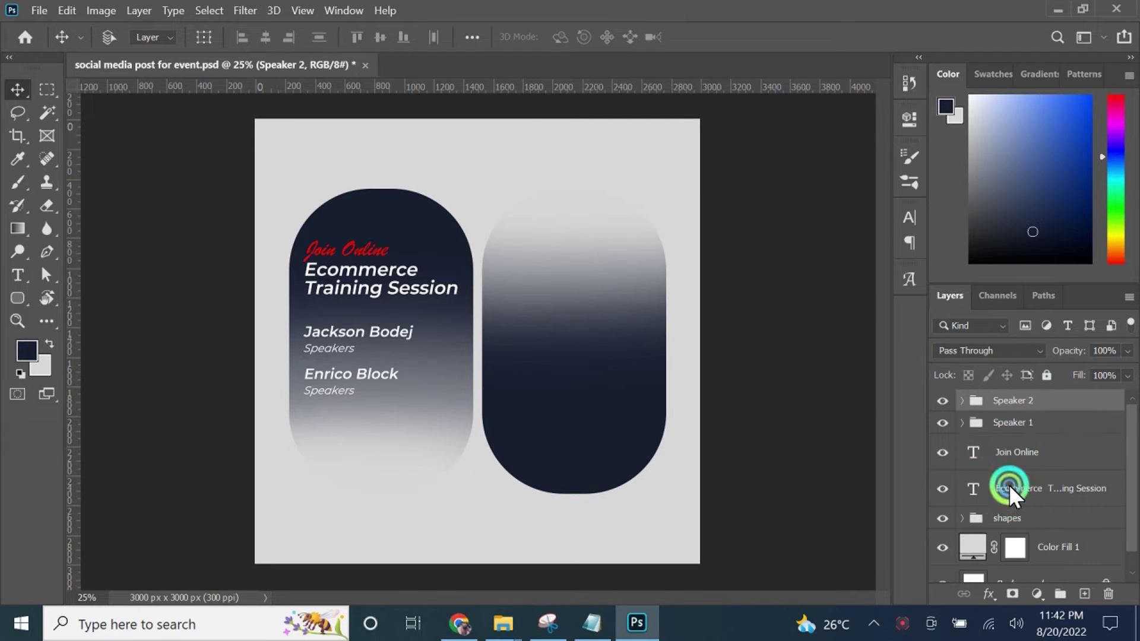
{"action": "key", "text": "ctrl+g"}
{"action": "left_click", "coordinate": [961, 481]}
{"action": "left_click", "coordinate": [961, 481]}
{"action": "left_click", "coordinate": [938, 480]}
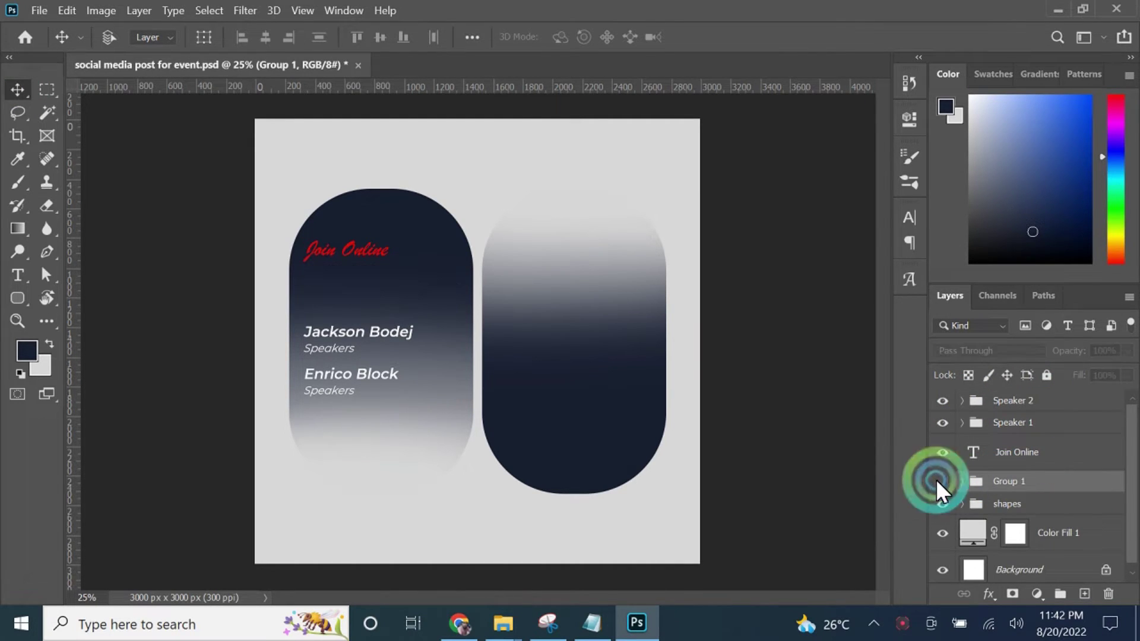
{"action": "left_click", "coordinate": [937, 480]}
{"action": "left_click_drag", "start_coordinate": [1022, 458], "coordinate": [1028, 482]}
{"action": "left_click", "coordinate": [1028, 484]}
Paint white on the left shape's layer mask with the 1400 px brush to restore the dark fill behind the speaker names
{"action": "left_click", "coordinate": [452, 403]}
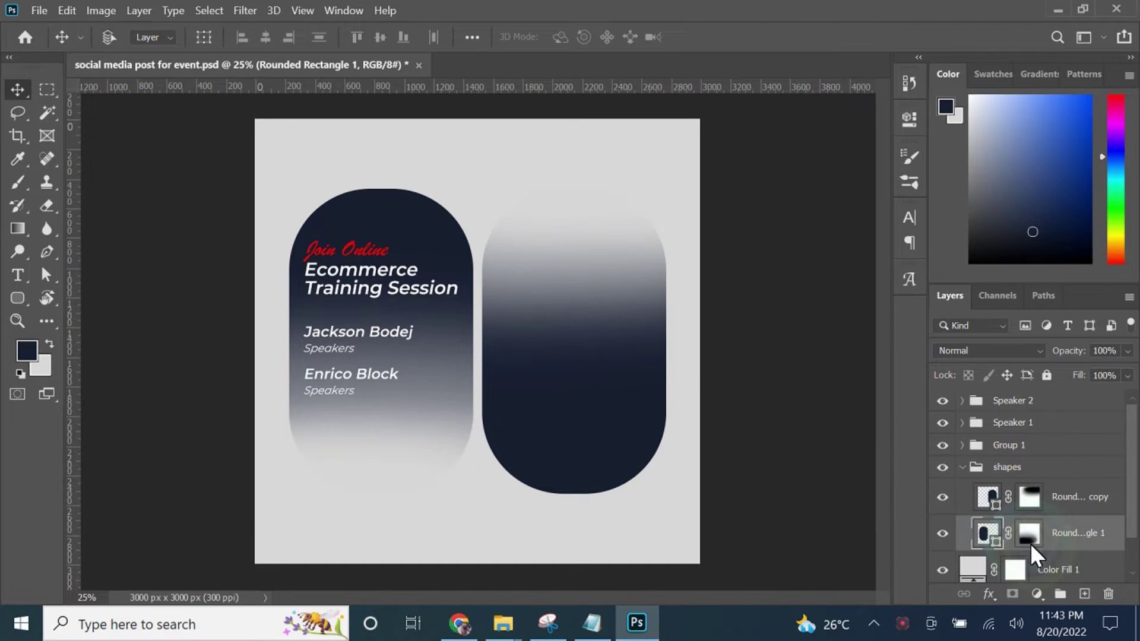
{"action": "left_click", "coordinate": [1029, 534]}
{"action": "left_click", "coordinate": [17, 182]}
{"action": "key", "text": "x"}
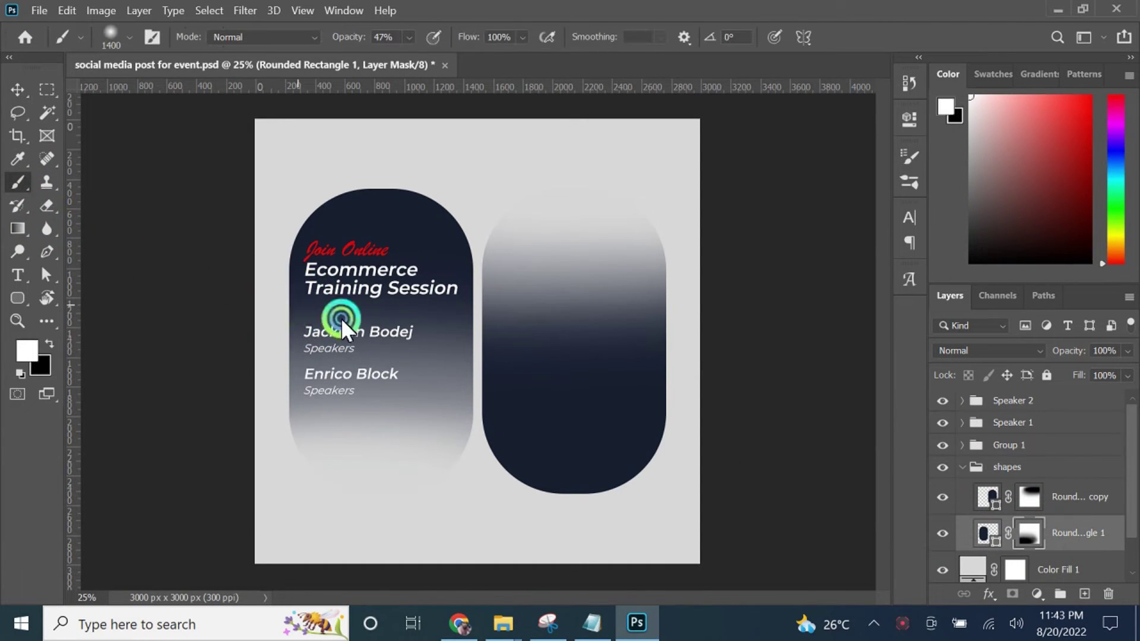
{"action": "mouse_move", "coordinate": [341, 318]}
{"action": "left_mouse_down"}
{"action": "mouse_move", "coordinate": [460, 327]}
{"action": "mouse_move", "coordinate": [441, 338]}
{"action": "mouse_move", "coordinate": [518, 319]}
{"action": "left_mouse_up"}
Paint black on the left shape's mask with a 1000 px brush to fade its lower part, and collapse the shapes group
{"action": "key", "text": "bracketleft"}
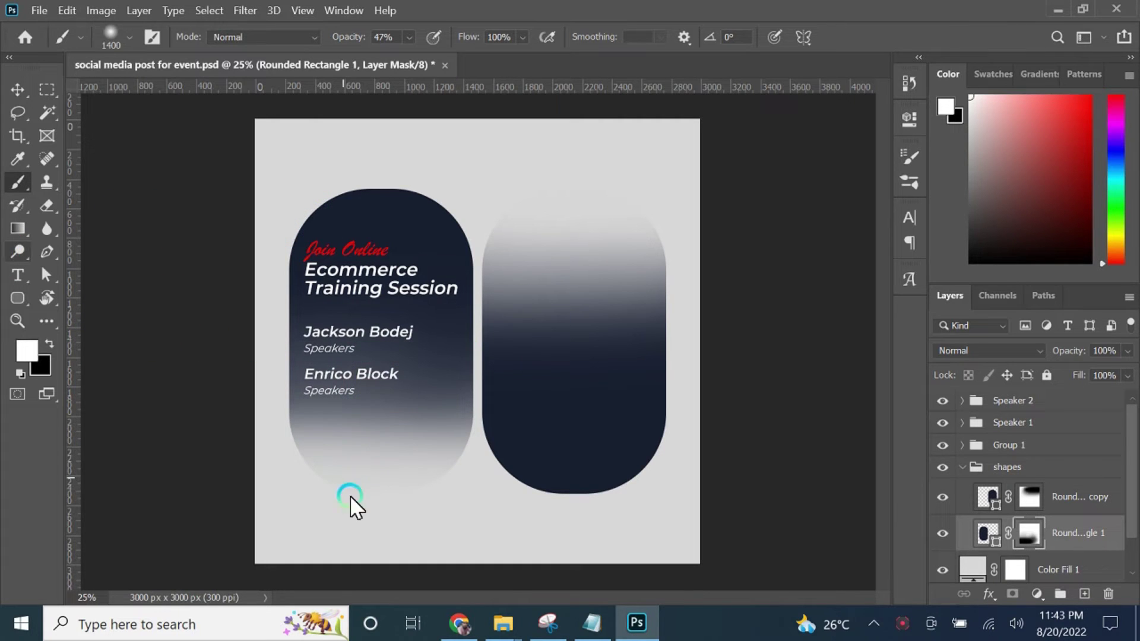
{"action": "key", "text": "x"}
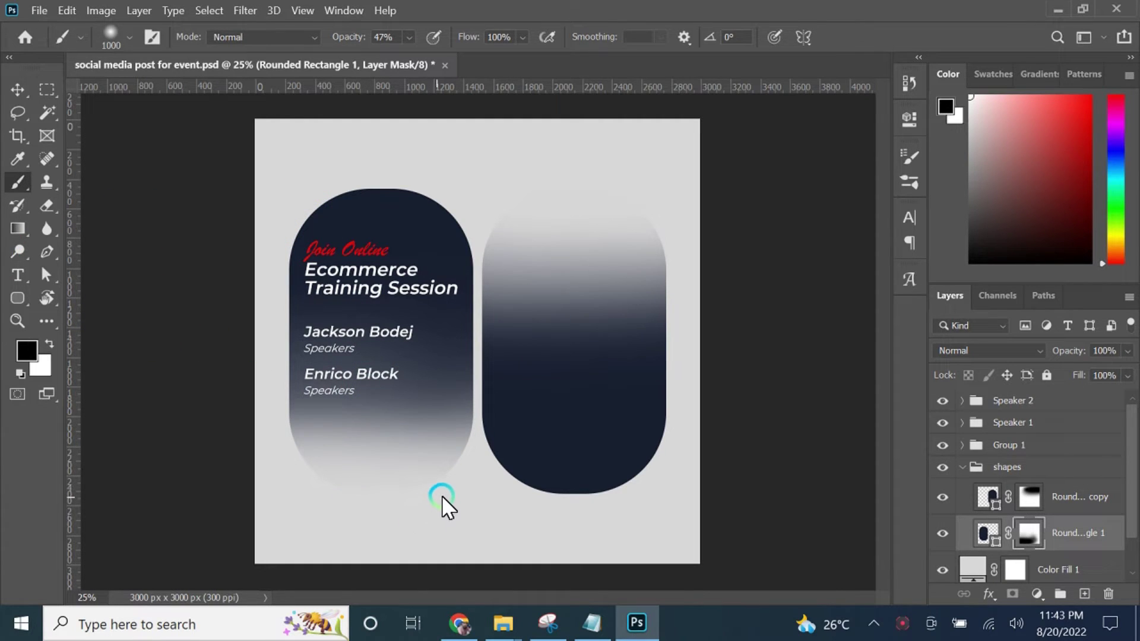
{"action": "left_click_drag", "start_coordinate": [437, 498], "coordinate": [89, 448]}
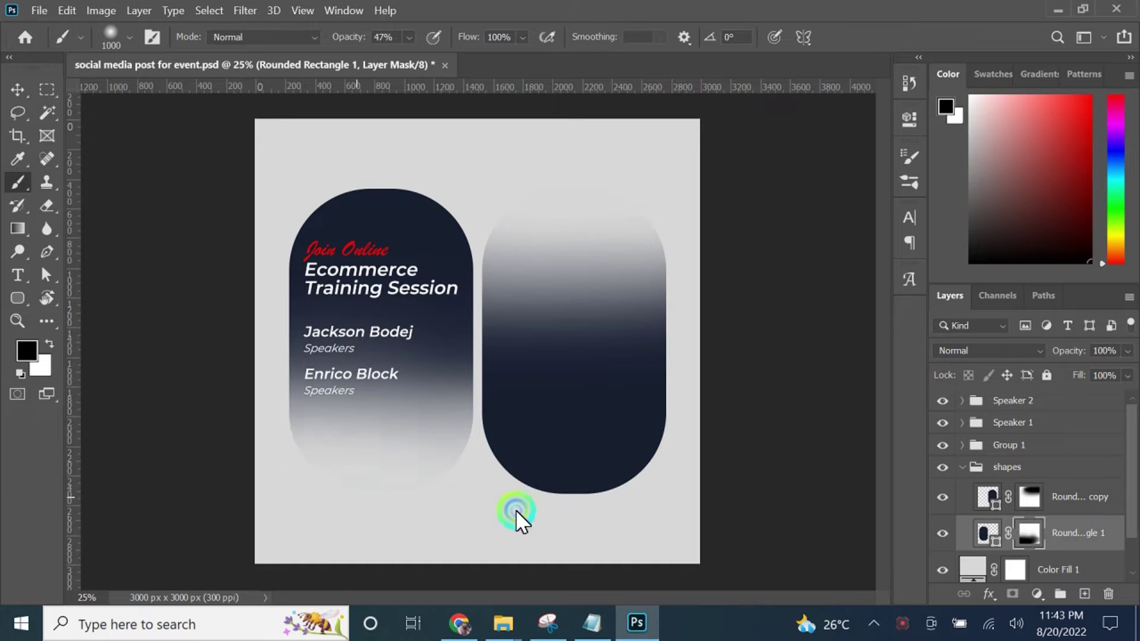
{"action": "left_click", "coordinate": [17, 89]}
{"action": "left_click", "coordinate": [978, 470]}
{"action": "left_click", "coordinate": [962, 467]}
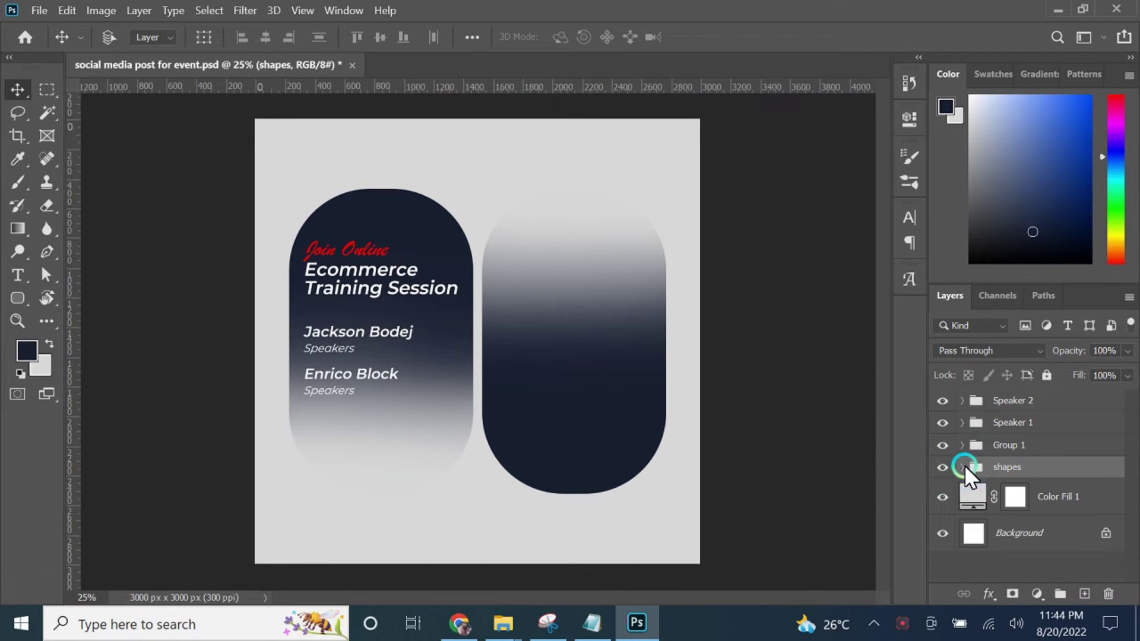
Place the man's photo from the "girls & boys images" folder above the right rounded shape's layer
{"action": "left_click", "coordinate": [582, 454], "text": "ctrl"}
{"action": "left_click", "coordinate": [503, 622]}
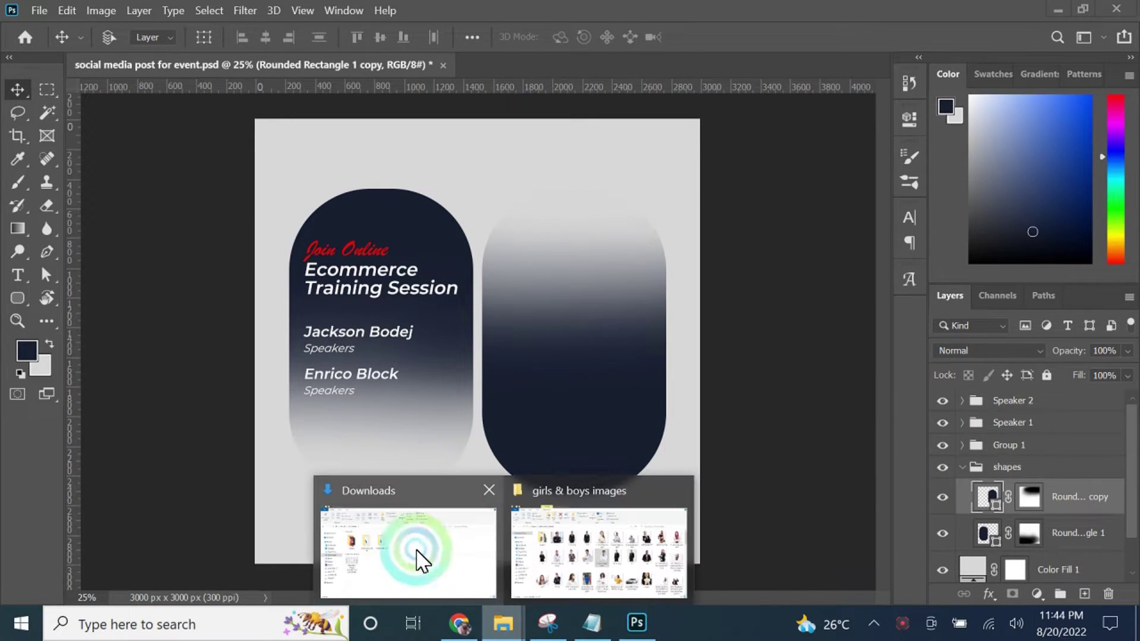
{"action": "left_click", "coordinate": [570, 537]}
{"action": "left_click_drag", "start_coordinate": [394, 326], "coordinate": [588, 461]}
Scale and position the placed photo so the man fills the right shape with his head rising above its top
{"action": "left_click_drag", "start_coordinate": [514, 386], "coordinate": [625, 388]}
{"action": "right_click", "coordinate": [524, 377]}
{"action": "left_click", "coordinate": [544, 353]}
{"action": "left_click_drag", "start_coordinate": [694, 493], "coordinate": [723, 524]}
{"action": "left_click_drag", "start_coordinate": [607, 426], "coordinate": [607, 406]}
{"action": "left_click_drag", "start_coordinate": [746, 524], "coordinate": [717, 500]}
{"action": "left_click_drag", "start_coordinate": [631, 462], "coordinate": [624, 456]}
{"action": "left_click", "coordinate": [854, 35]}
Duplicate the man's photo layer, hide the copy, and clip the original photo to the right rounded shape
{"action": "key", "text": "ctrl+j"}
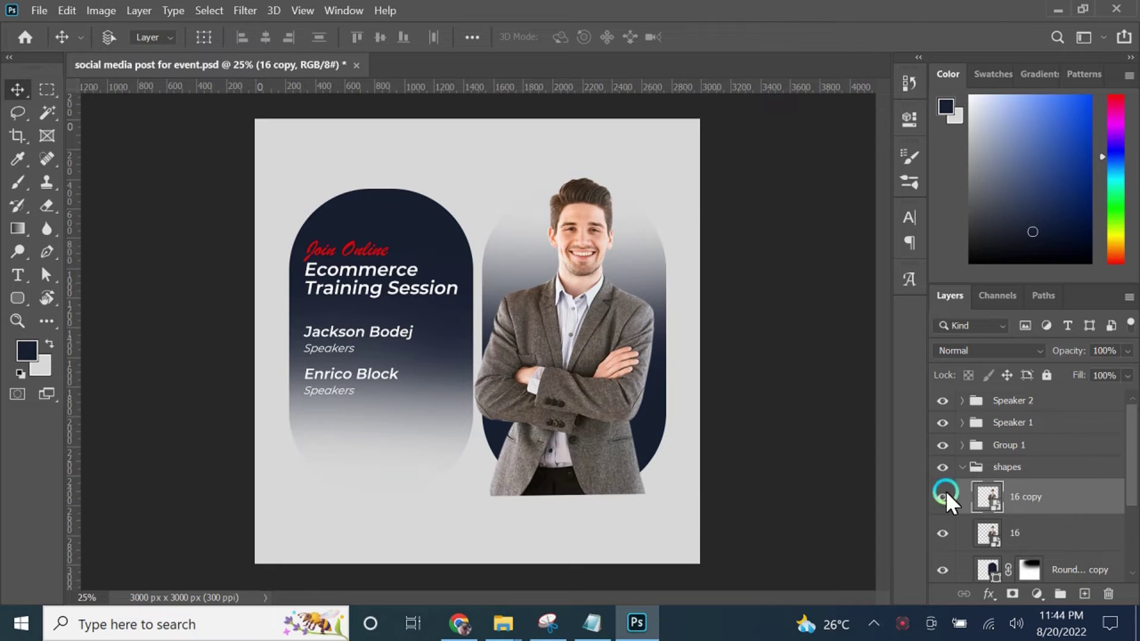
{"action": "left_click", "coordinate": [942, 497]}
{"action": "left_click", "coordinate": [1024, 536]}
{"action": "left_click", "coordinate": [988, 555], "text": "alt"}
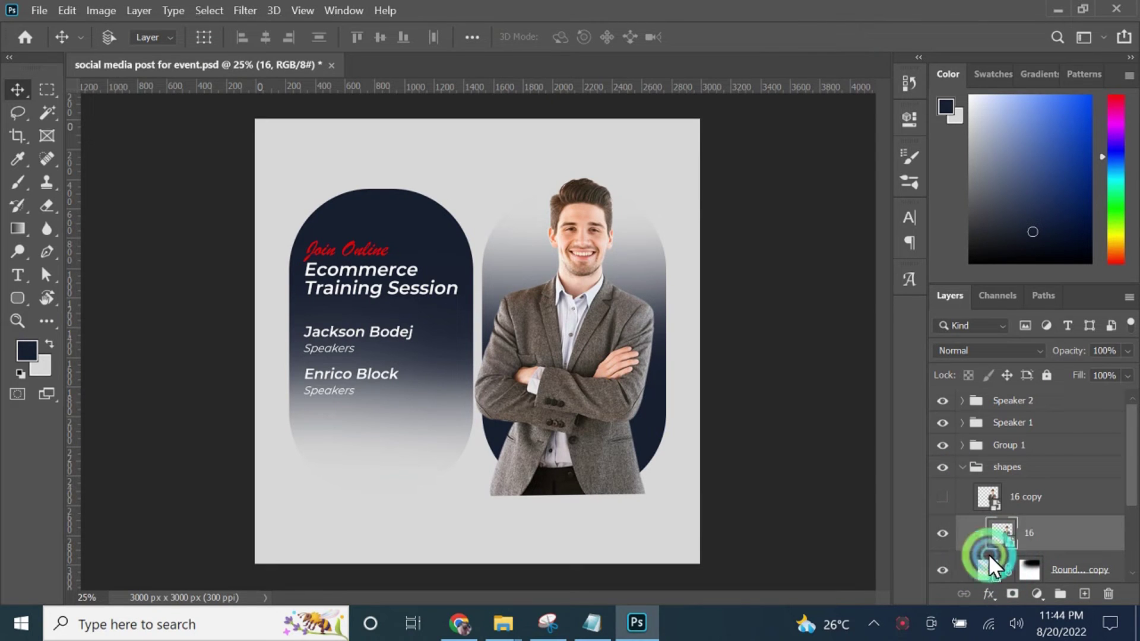
Show and rasterize the duplicated man's photo, then erase its part overflowing the right shape's lower edge with a 500 px eraser
{"action": "left_click", "coordinate": [1030, 504]}
{"action": "left_click", "coordinate": [946, 496]}
{"action": "left_click", "coordinate": [996, 496]}
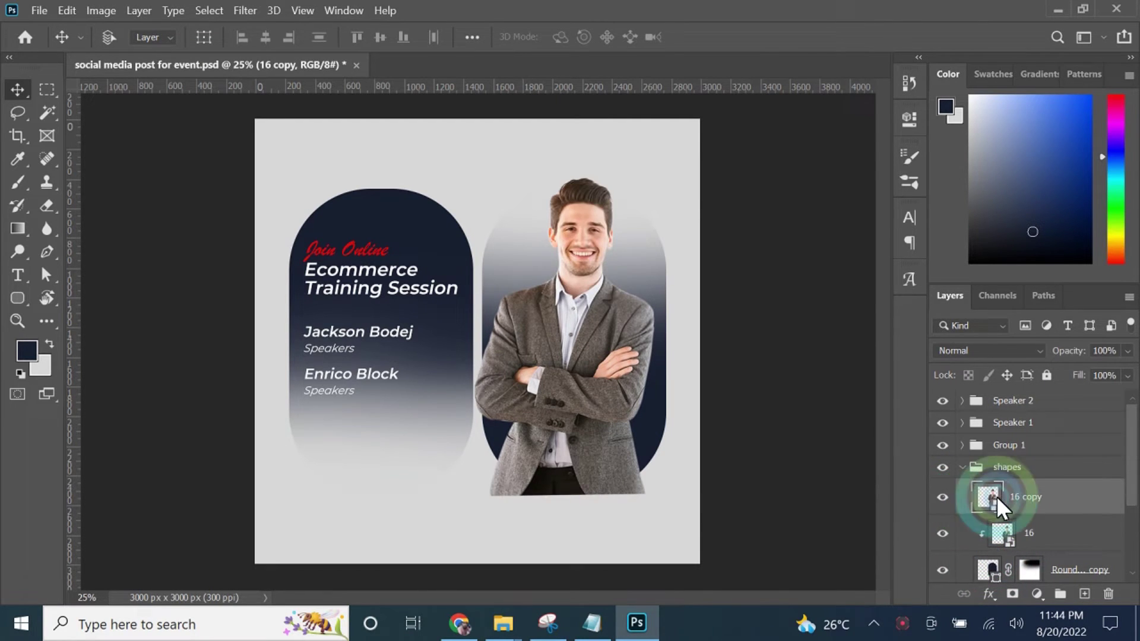
{"action": "right_click", "coordinate": [1032, 493]}
{"action": "left_click", "coordinate": [834, 337]}
{"action": "key", "text": "e"}
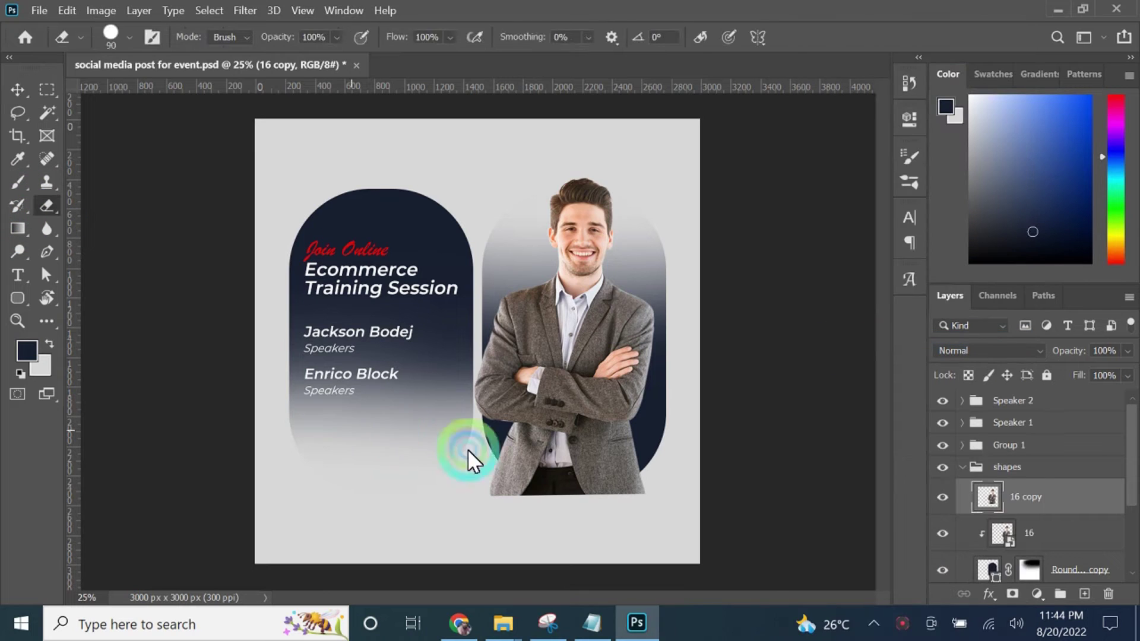
{"action": "key", "text": "bracketright"}
{"action": "left_click_drag", "start_coordinate": [500, 466], "coordinate": [567, 496]}
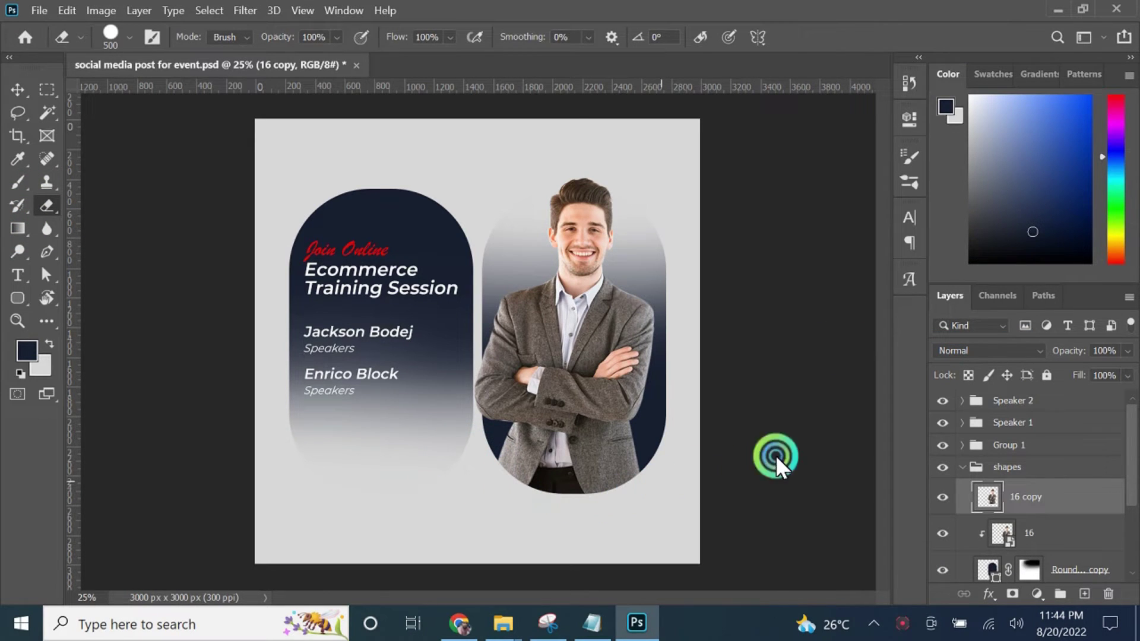
{"action": "left_click", "coordinate": [17, 90]}
Scale both of the man's photo layers together to 96.73%, collapse the shapes group, and save the document
{"action": "left_click", "coordinate": [962, 467]}
{"action": "left_click", "coordinate": [1002, 469]}
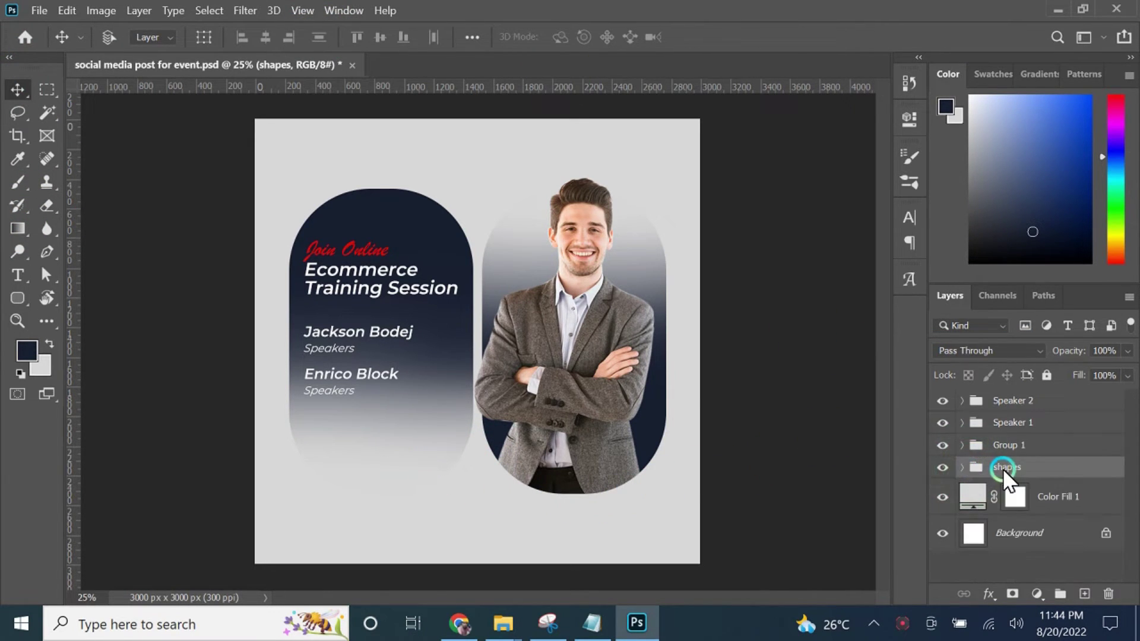
{"action": "left_click", "coordinate": [966, 475]}
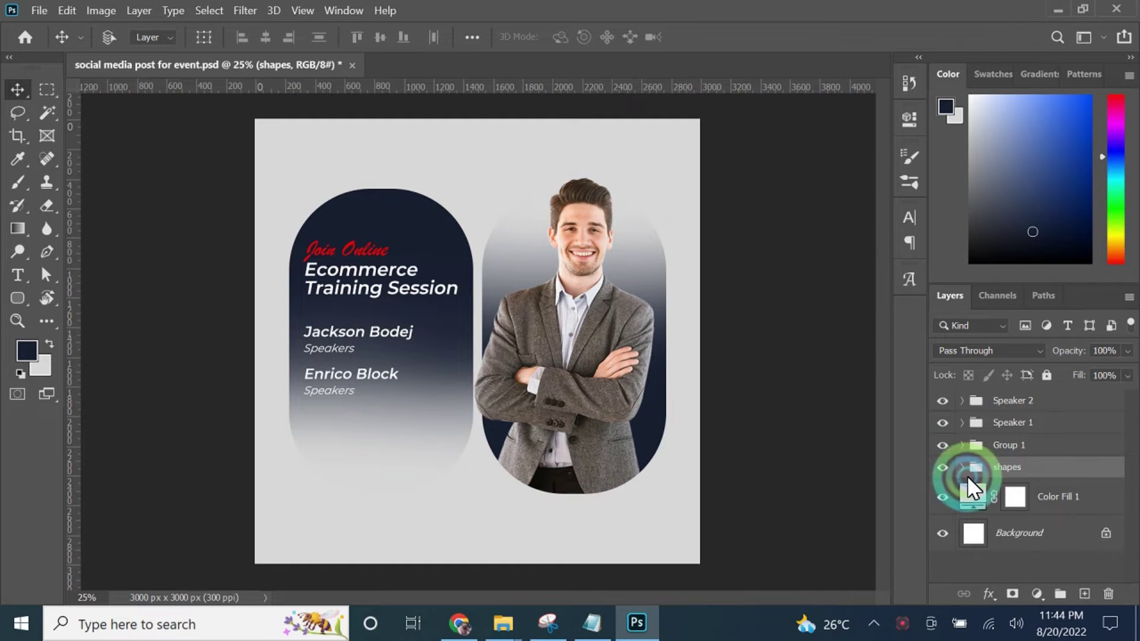
{"action": "left_click", "coordinate": [1032, 509]}
{"action": "left_click", "coordinate": [1043, 531], "text": "ctrl"}
{"action": "left_click", "coordinate": [204, 39]}
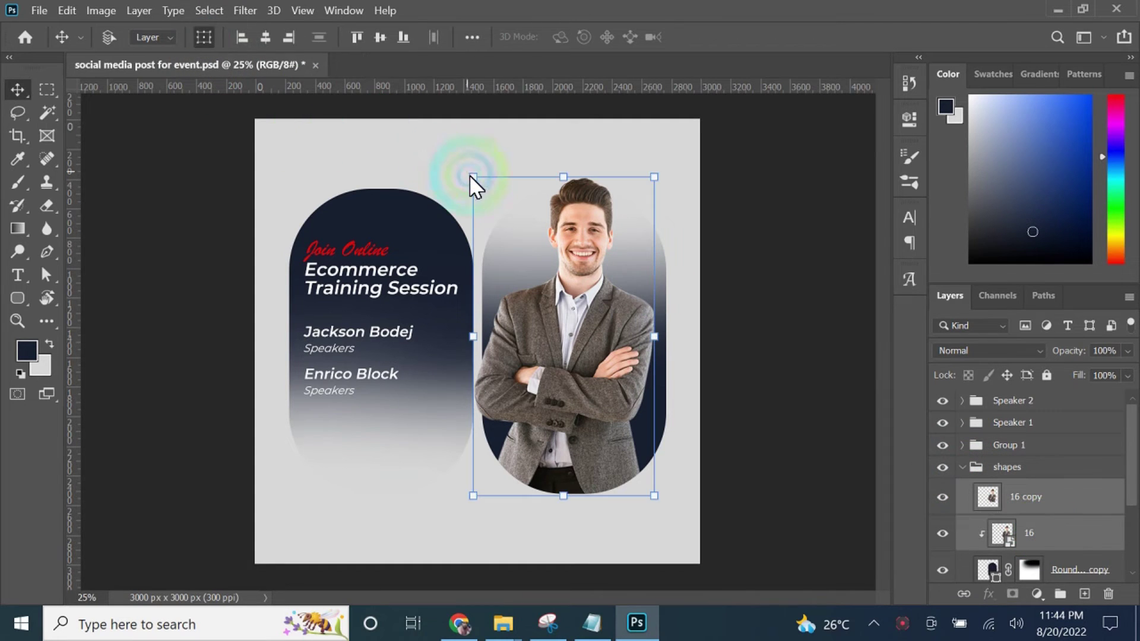
{"action": "left_click_drag", "start_coordinate": [469, 174], "coordinate": [477, 184]}
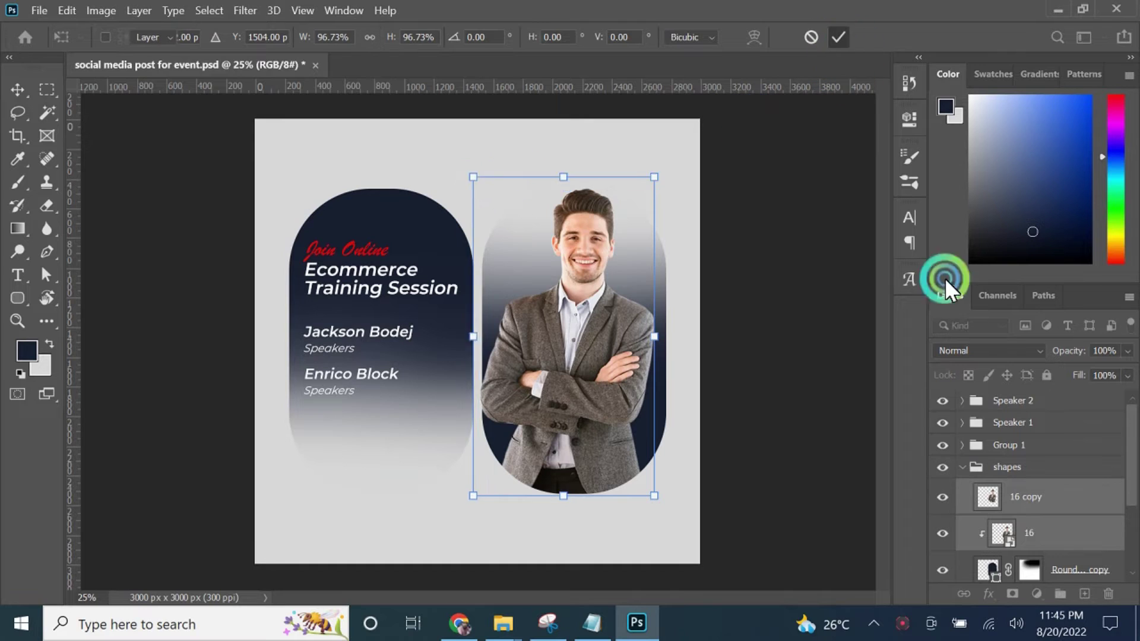
{"action": "left_click", "coordinate": [962, 466]}
{"action": "key", "text": "ctrl+s"}
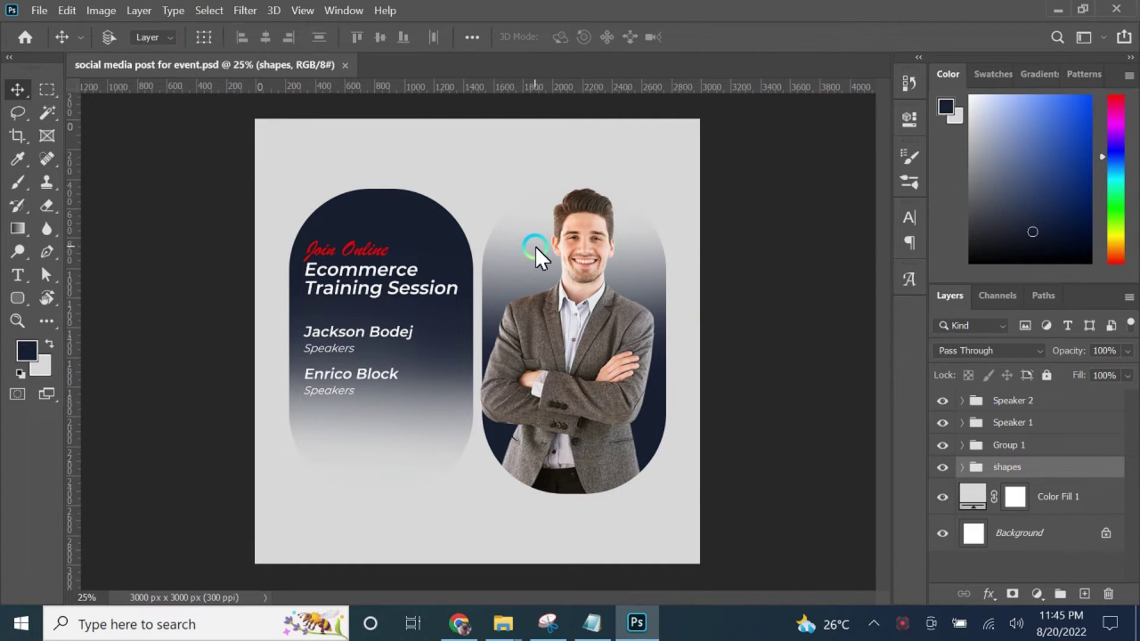
Copy the "Register Now" line from the Notepad file
{"action": "left_click", "coordinate": [592, 623]}
{"action": "left_click_drag", "start_coordinate": [618, 363], "coordinate": [585, 355]}
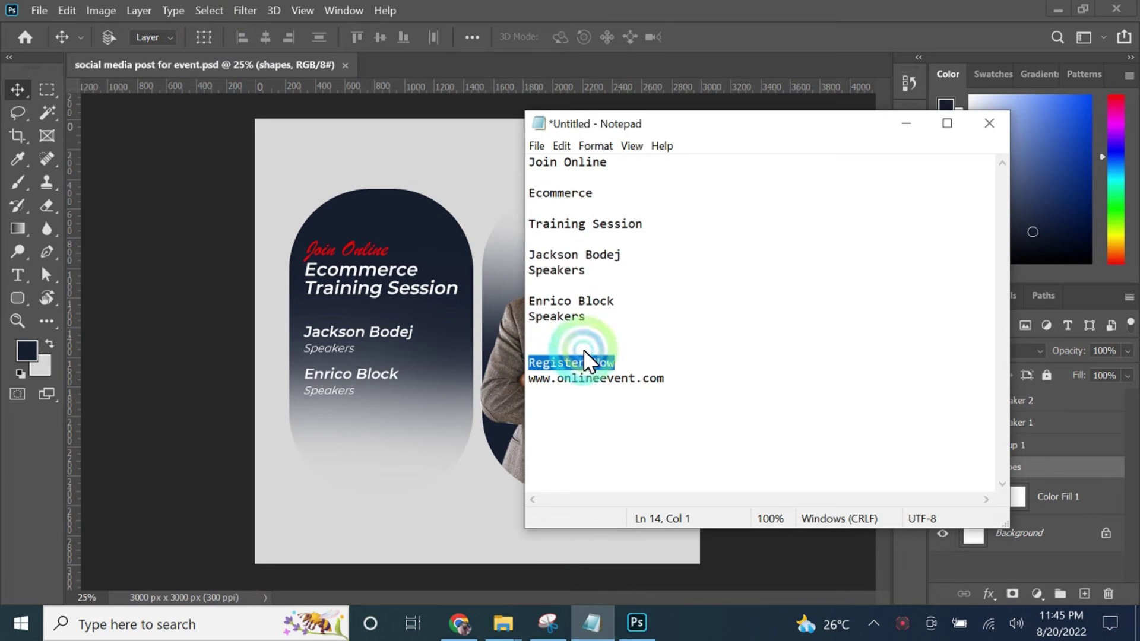
{"action": "left_click", "coordinate": [504, 362]}
Add a vertical guide along the left edge of the left rounded shape, with the Color Fill 1 layer selected
{"action": "left_click_drag", "start_coordinate": [82, 363], "coordinate": [257, 417]}
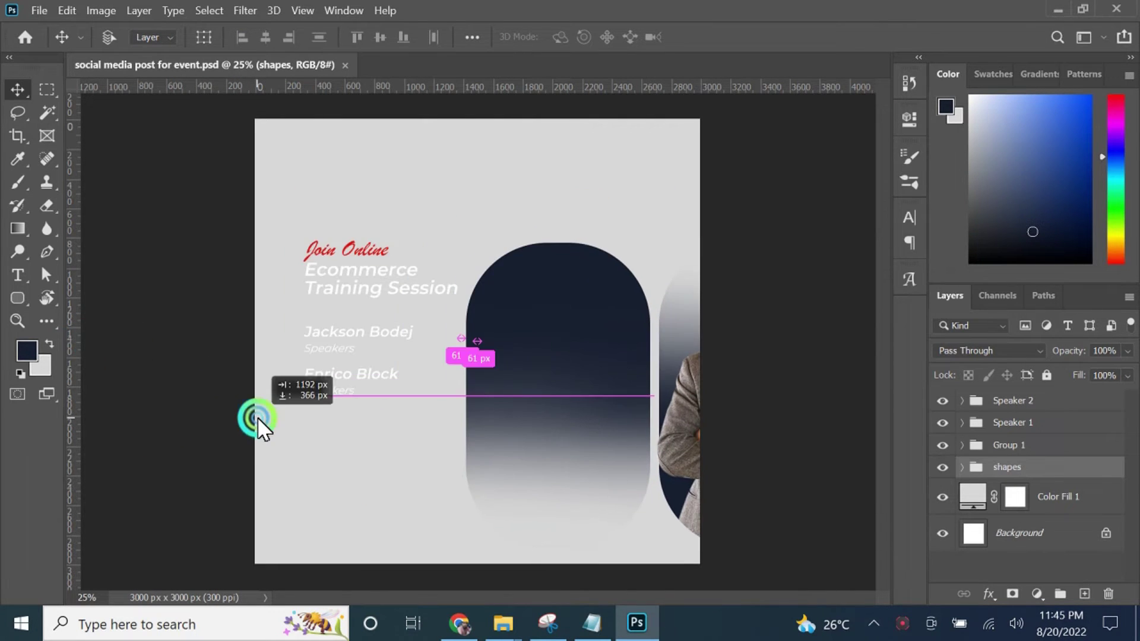
{"action": "key", "text": "ctrl+z"}
{"action": "left_click", "coordinate": [1055, 499]}
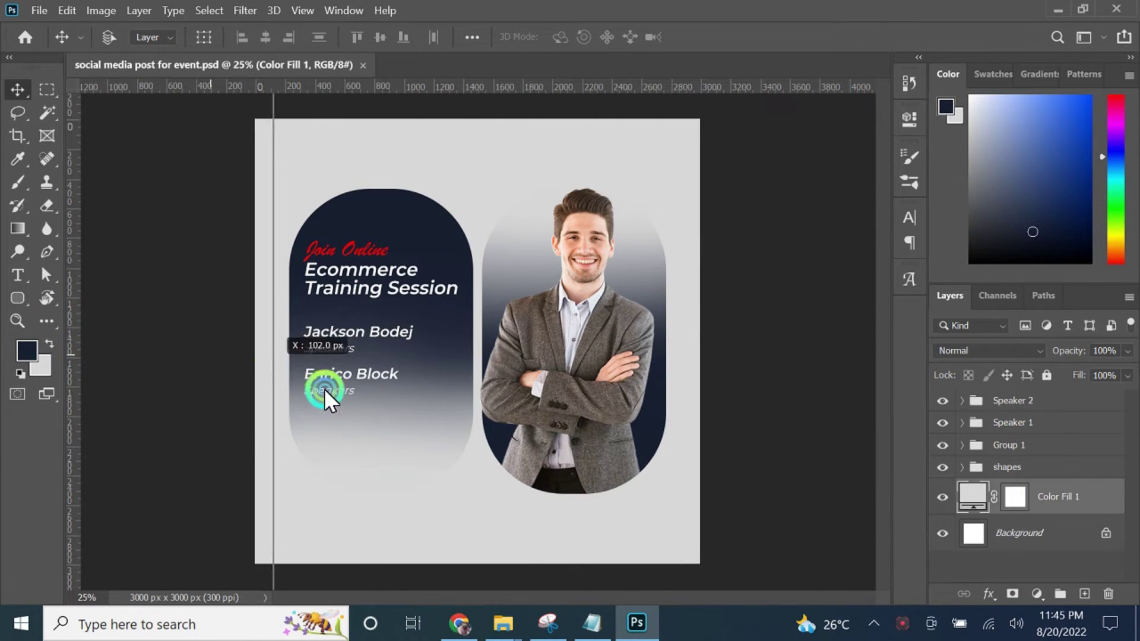
{"action": "left_click_drag", "start_coordinate": [324, 388], "coordinate": [288, 392]}
Add "Register Now" text below the left shape, starting at the guide, and set its size to 22.51 pt
{"action": "left_click", "coordinate": [18, 275]}
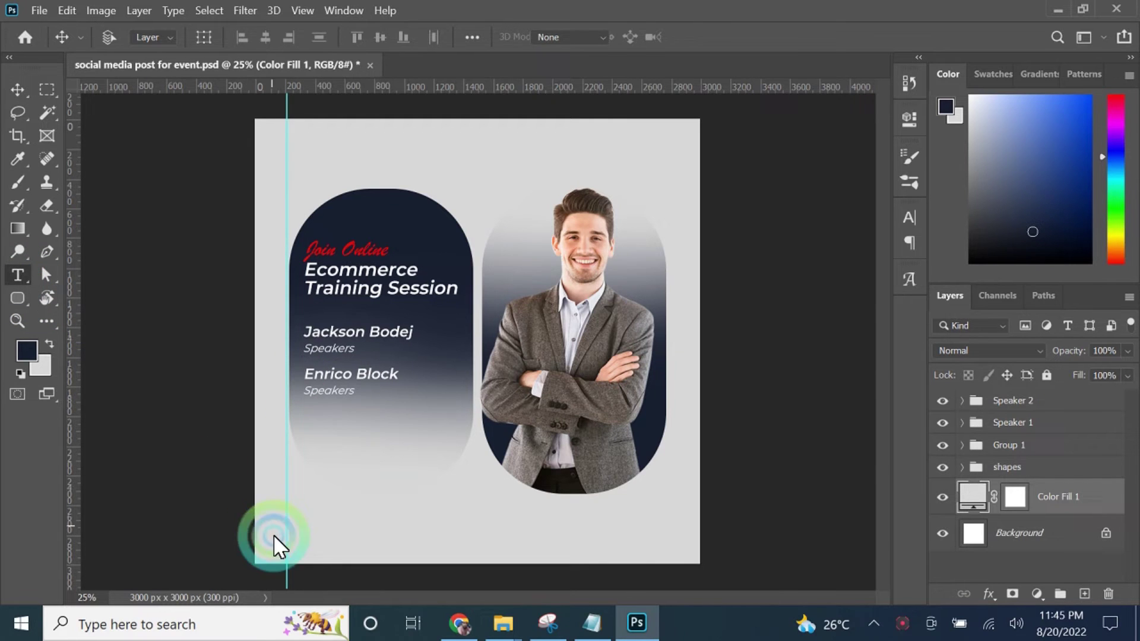
{"action": "left_click", "coordinate": [322, 547]}
{"action": "type", "text": "Register Now"}
{"action": "key", "text": "ctrl+a"}
{"action": "left_click", "coordinate": [908, 217]}
{"action": "left_click", "coordinate": [714, 264]}
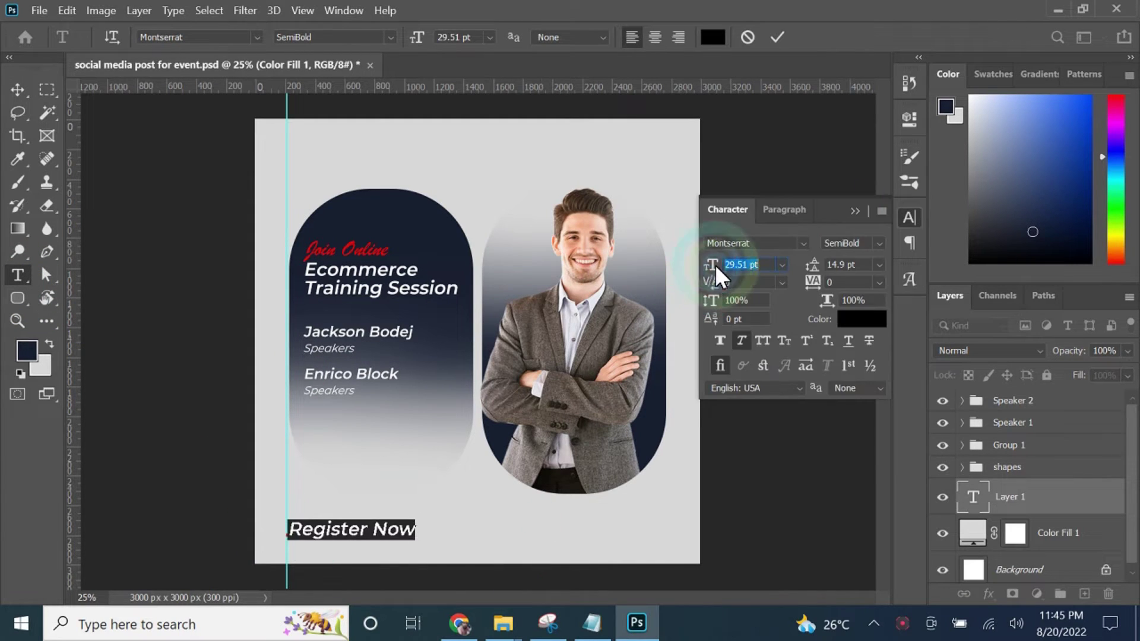
{"action": "left_click_drag", "start_coordinate": [714, 265], "coordinate": [708, 267]}
{"action": "left_click", "coordinate": [777, 37]}
Duplicate the "Register Now" text so the two lines sit one above the other along the guide
{"action": "left_click", "coordinate": [17, 89]}
{"action": "left_click", "coordinate": [318, 520]}
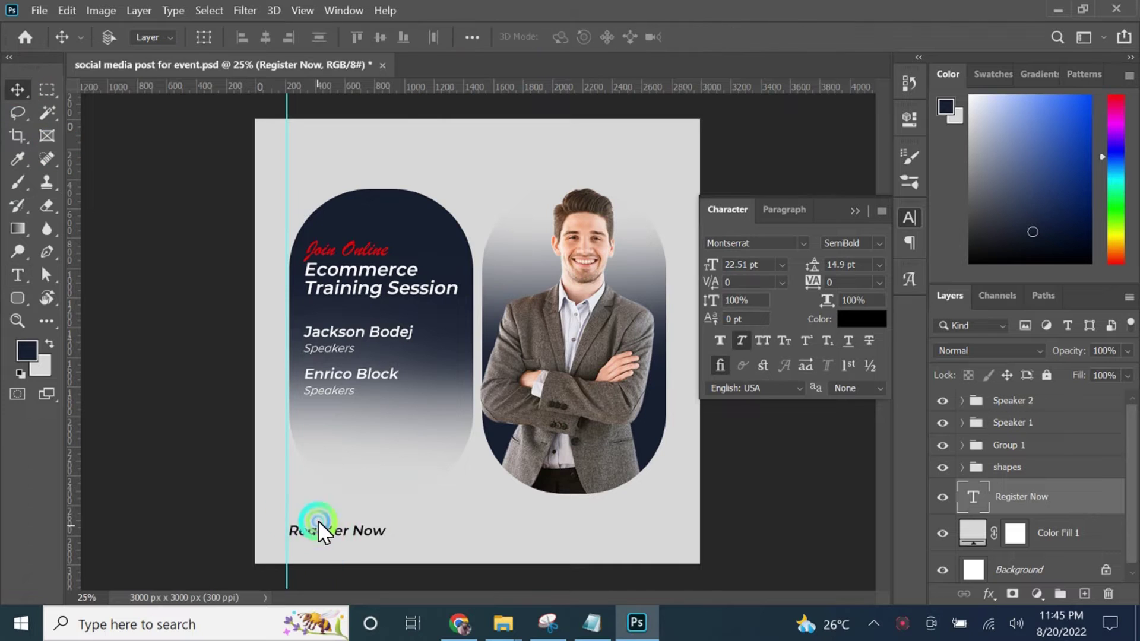
{"action": "left_click_drag", "start_coordinate": [318, 520], "coordinate": [325, 537]}
{"action": "left_click", "coordinate": [591, 623]}
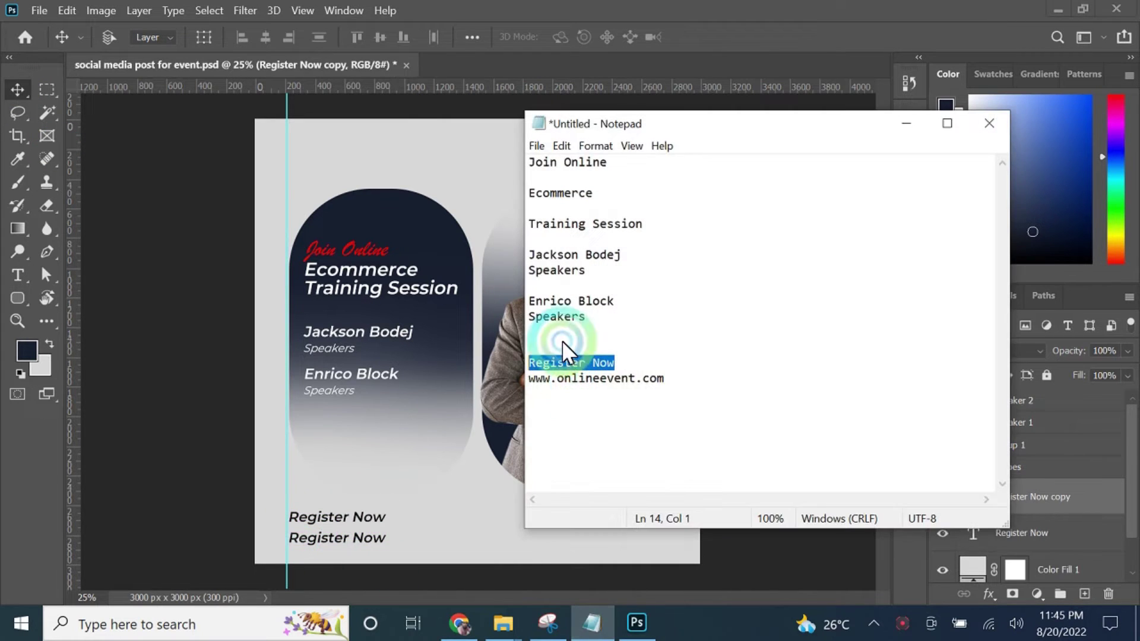
{"action": "left_click_drag", "start_coordinate": [530, 379], "coordinate": [681, 382]}
{"action": "left_click", "coordinate": [906, 123]}
{"action": "left_click", "coordinate": [18, 275]}
{"action": "left_click", "coordinate": [308, 538]}
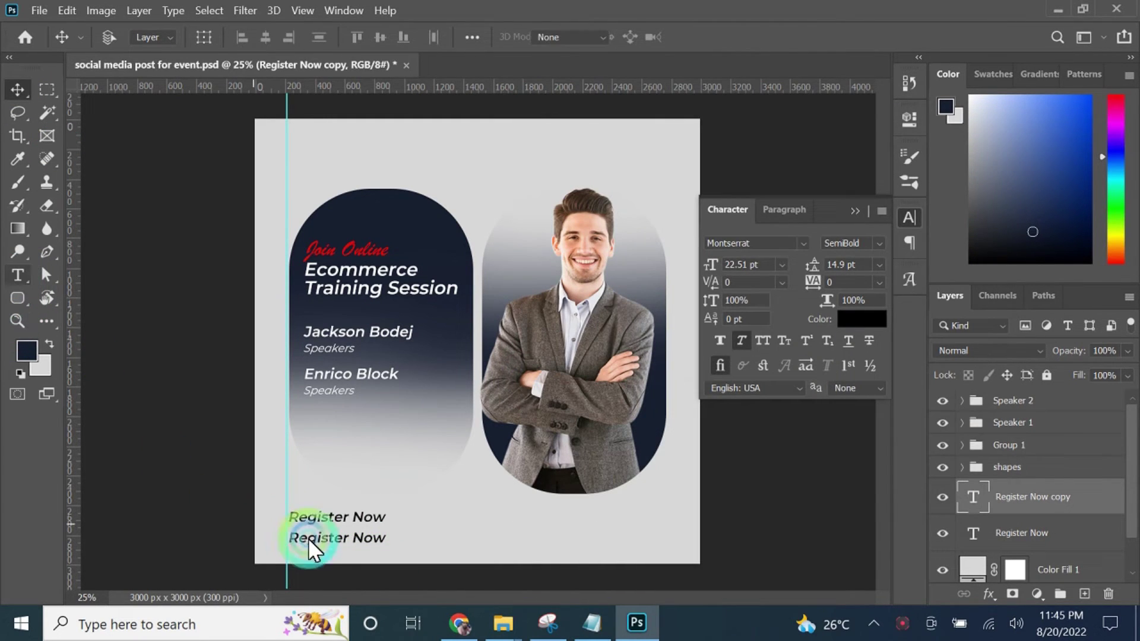
{"action": "key", "text": "ctrl+a"}
{"action": "key", "text": "ctrl+v"}
{"action": "key", "text": "ctrl+a"}
Set the web address text to Montserrat Italic at 18.51 pt and move it up closer beneath "Register Now"
{"action": "left_click", "coordinate": [874, 241]}
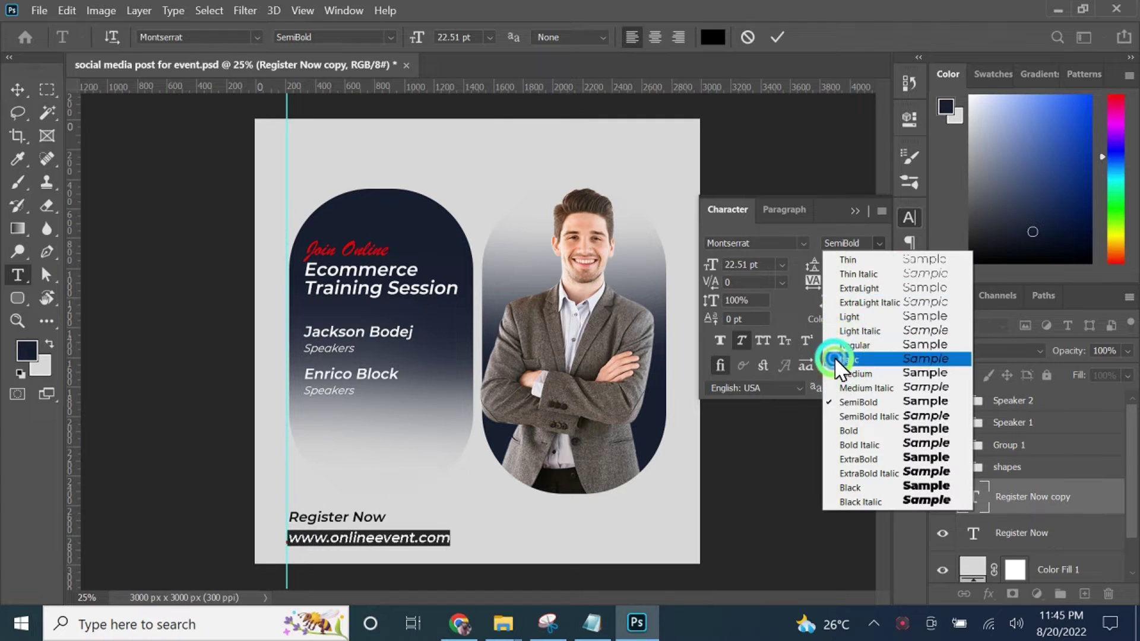
{"action": "left_click", "coordinate": [834, 358]}
{"action": "left_click_drag", "start_coordinate": [709, 265], "coordinate": [708, 266]}
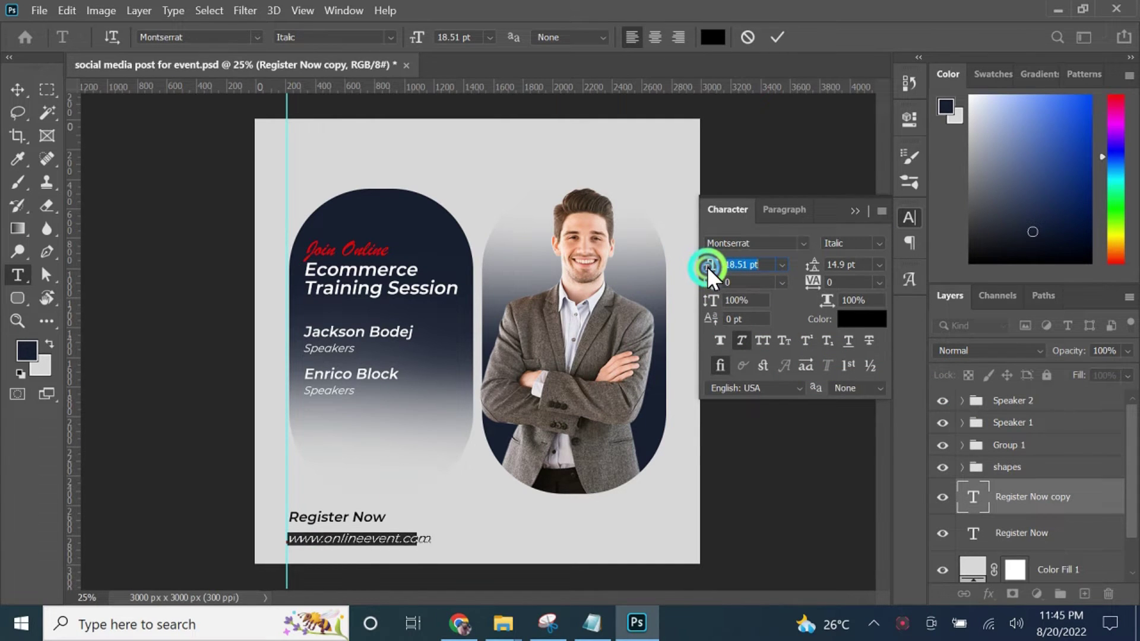
{"action": "left_click", "coordinate": [17, 89]}
{"action": "left_click_drag", "start_coordinate": [333, 538], "coordinate": [334, 533]}
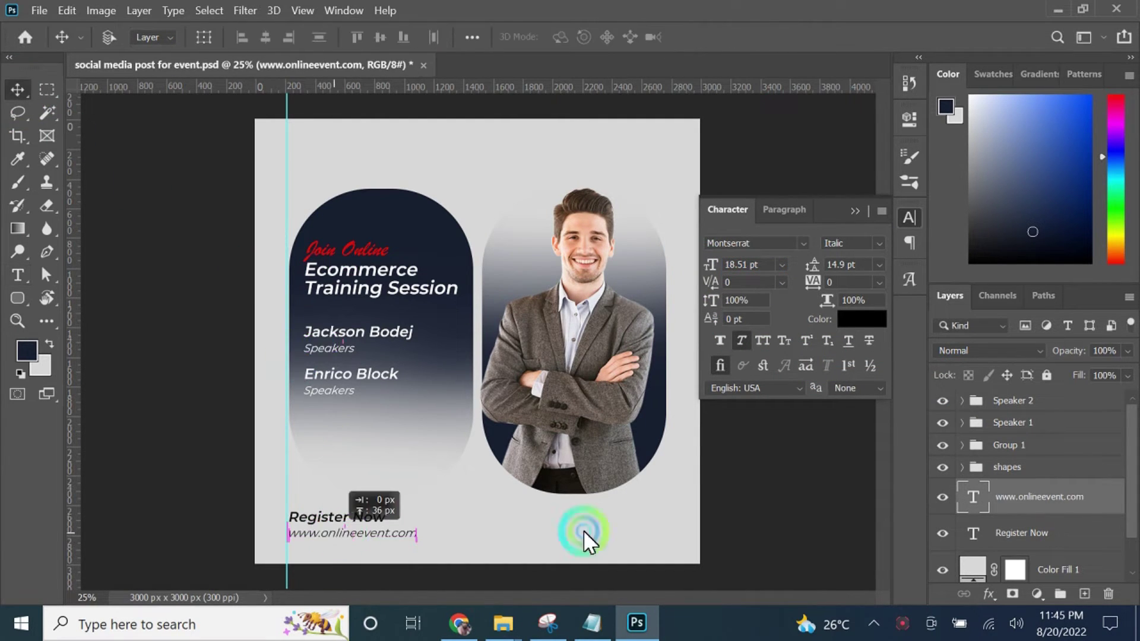
Group the "Register Now" and web address text layers and name the group "web"
{"action": "left_click", "coordinate": [988, 487]}
{"action": "left_click", "coordinate": [1019, 526], "text": "shift"}
{"action": "key", "text": "ctrl+g"}
{"action": "double_click", "coordinate": [1007, 487]}
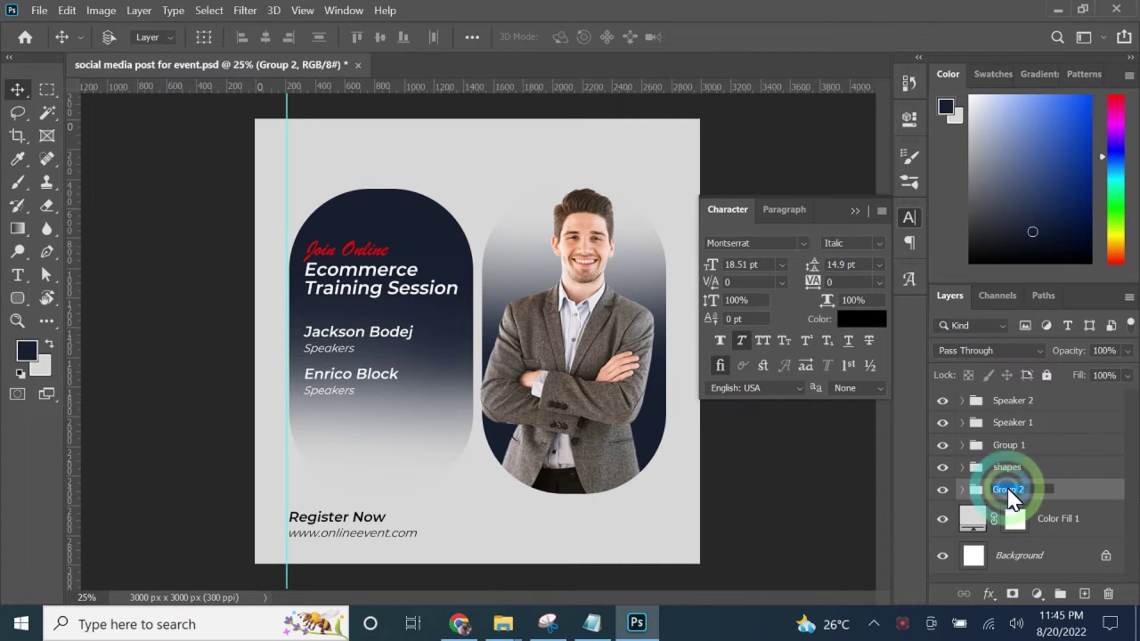
{"action": "type", "text": "web"}
{"action": "left_click", "coordinate": [1102, 482]}
Move the web group slightly down toward the canvas's bottom edge, keeping it aligned with the guide
{"action": "left_click", "coordinate": [324, 517]}
{"action": "left_click", "coordinate": [615, 256]}
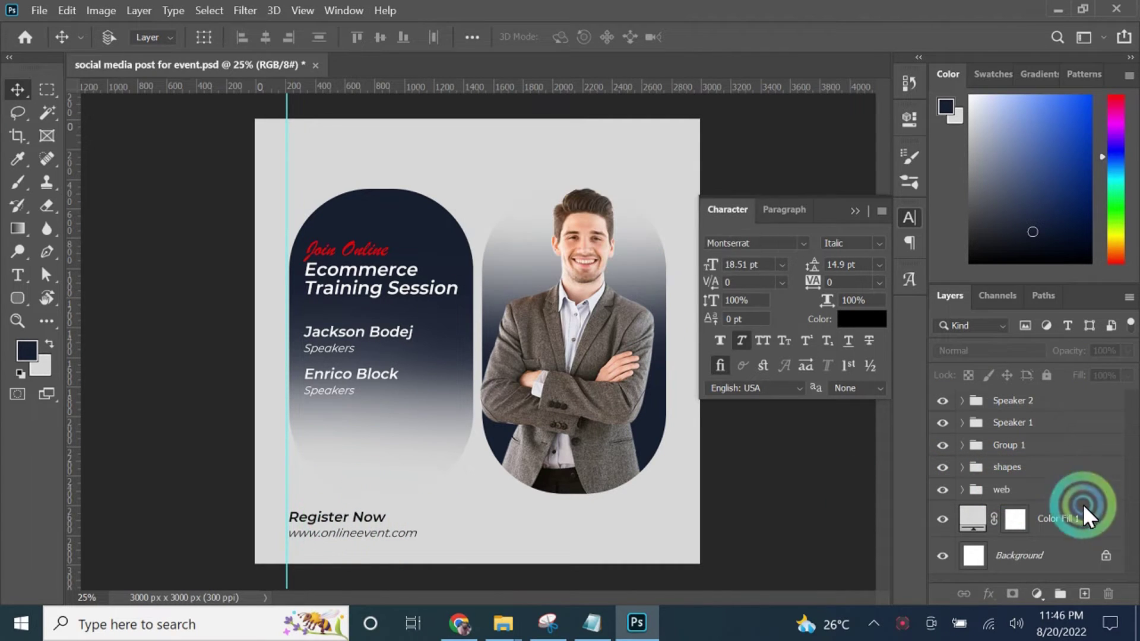
{"action": "left_click", "coordinate": [1083, 497]}
{"action": "left_click_drag", "start_coordinate": [327, 516], "coordinate": [326, 520]}
Remove the vertical guide from the canvas and save the document
{"action": "left_click", "coordinate": [262, 307]}
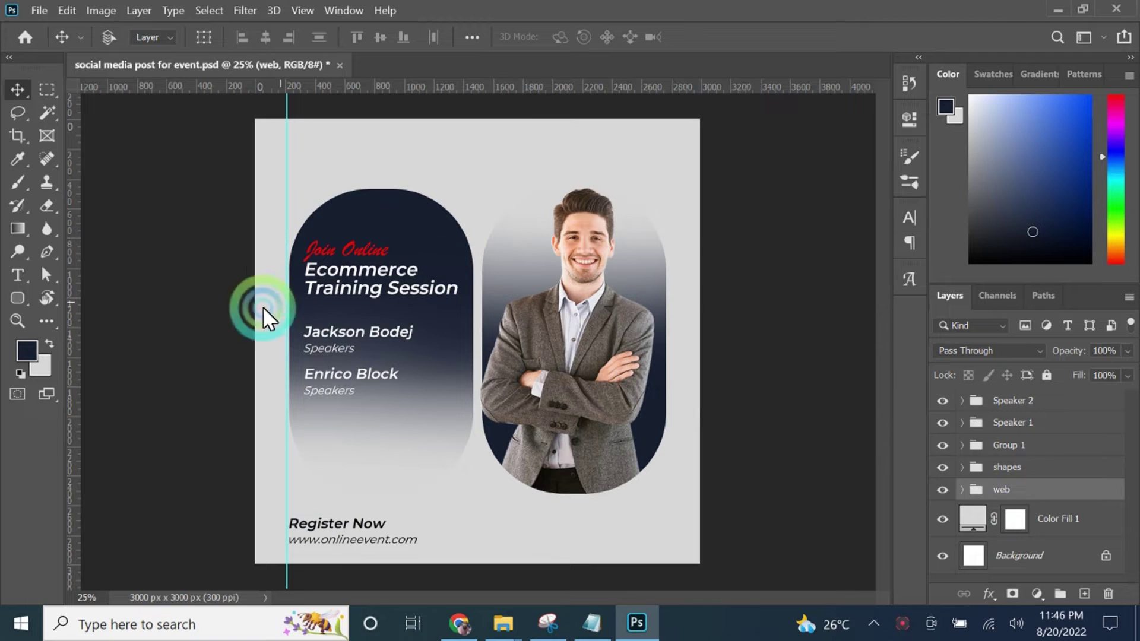
{"action": "left_click", "coordinate": [648, 476]}
{"action": "key", "text": "ctrl+s"}
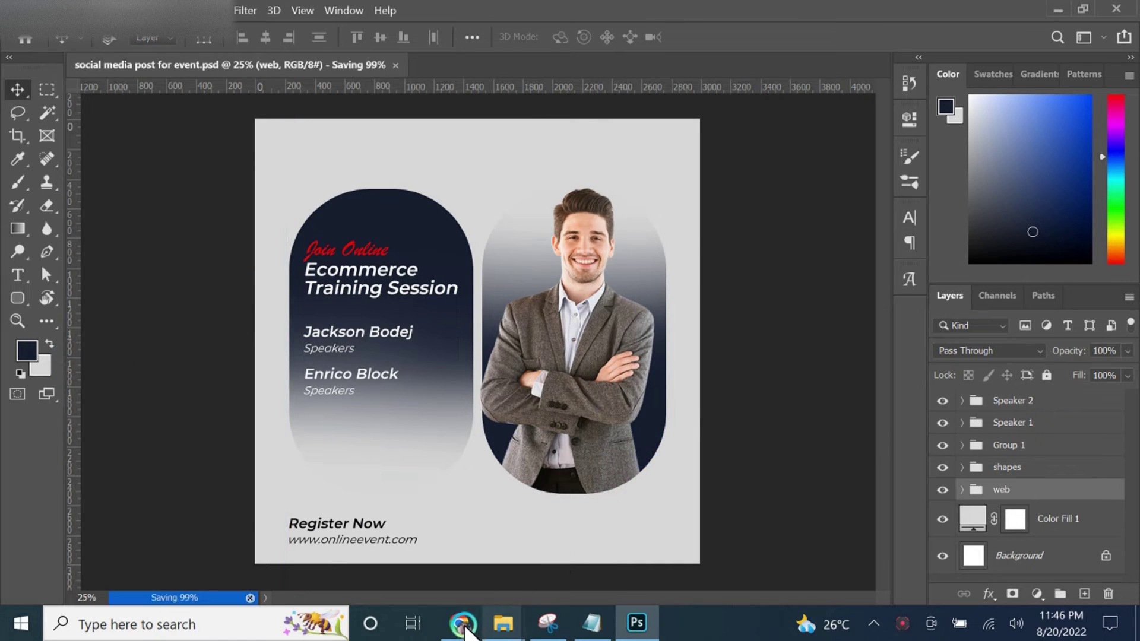
Switch to the Chrome browser and search Google Images for "business logo in png"
{"action": "left_click", "coordinate": [459, 623]}
{"action": "left_click", "coordinate": [665, 16]}
{"action": "type", "text": "busine"}
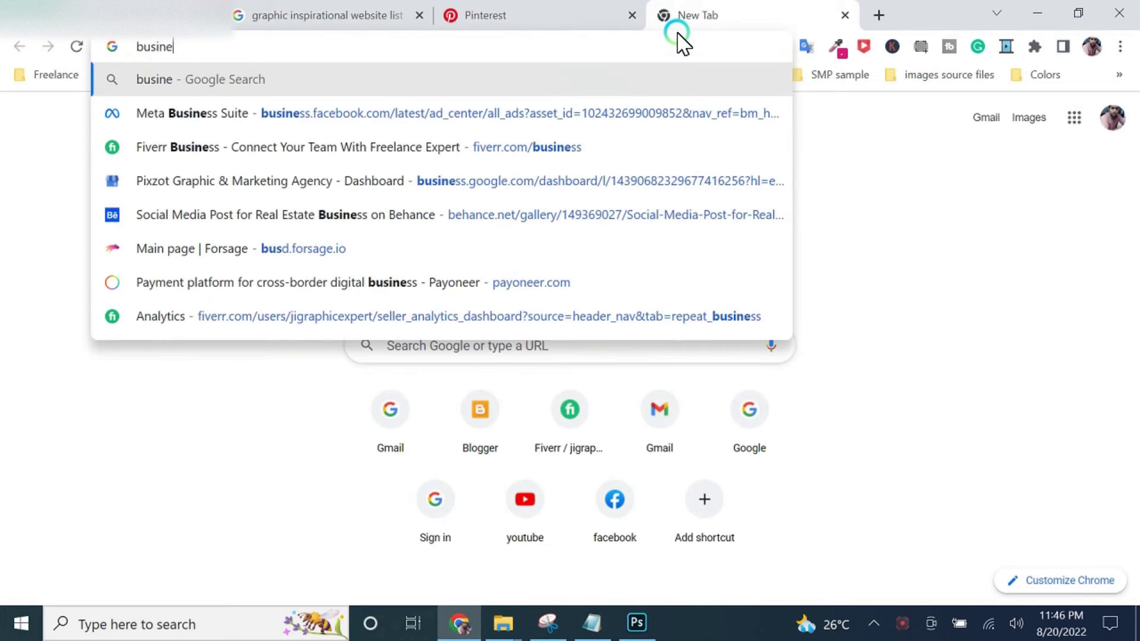
{"action": "type", "text": "ss logo in pn"}
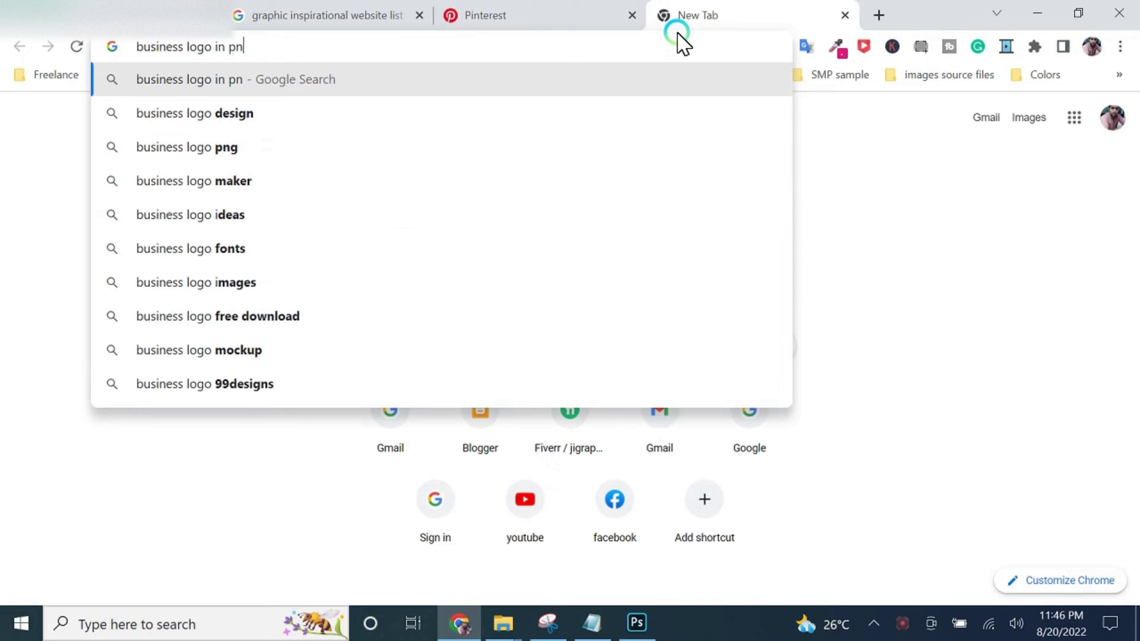
{"action": "type", "text": "g"}
{"action": "key", "text": "Return"}
{"action": "left_click", "coordinate": [189, 191]}
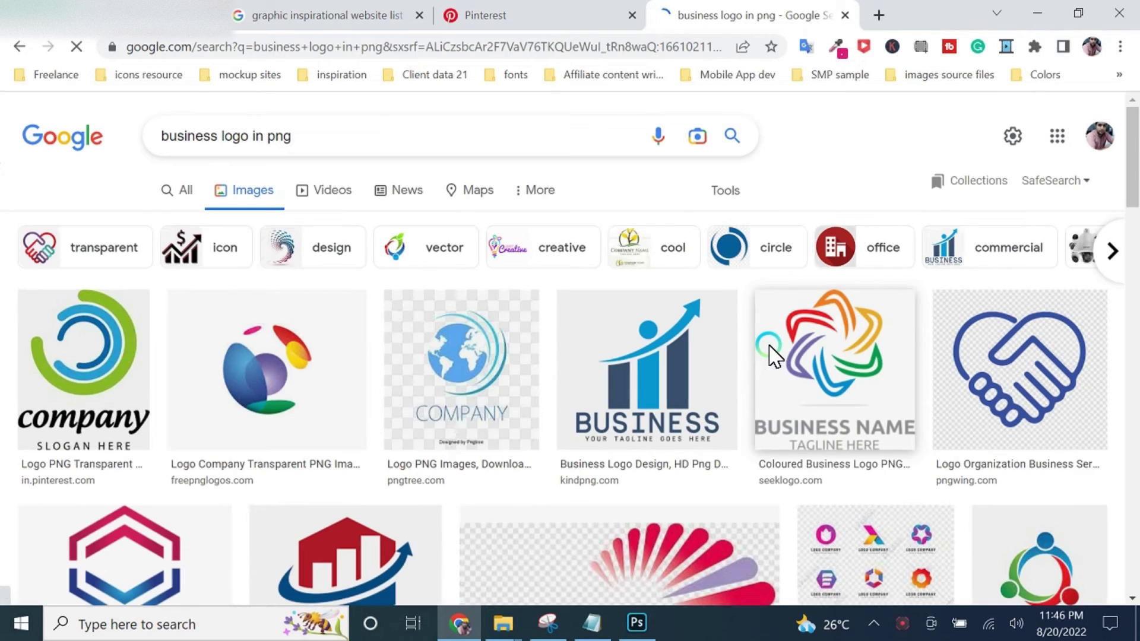
Find the blue Fast Company logo from StickPNG in the results and save it to Downloads as "sasa"
{"action": "scroll", "coordinate": [769, 355], "scroll_direction": "down", "scroll_amount": 7}
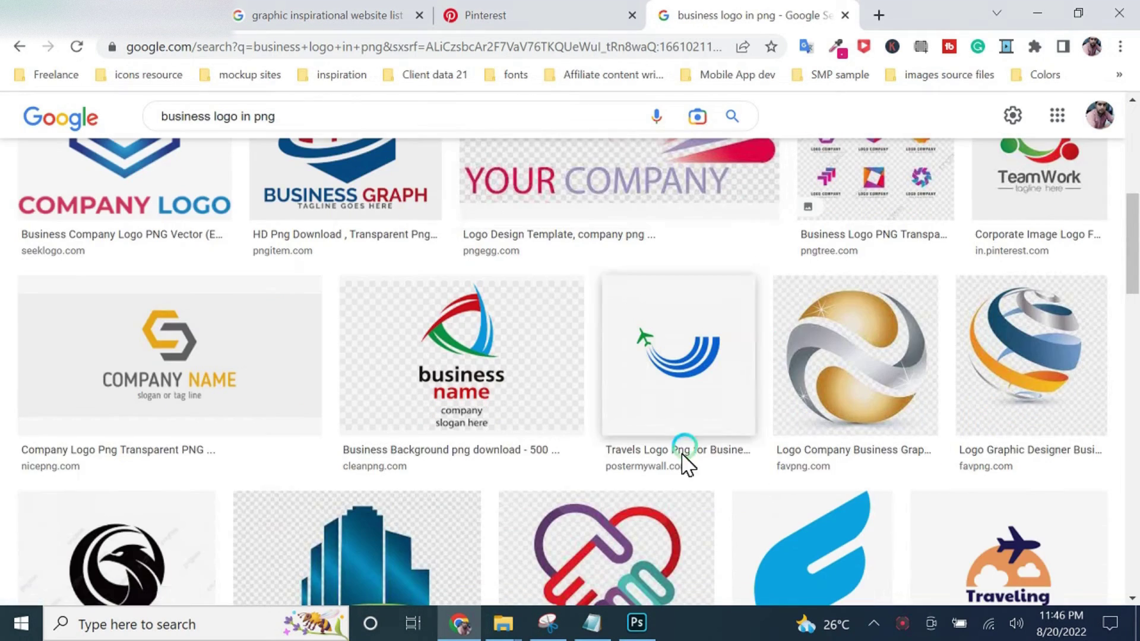
{"action": "left_click", "coordinate": [644, 624]}
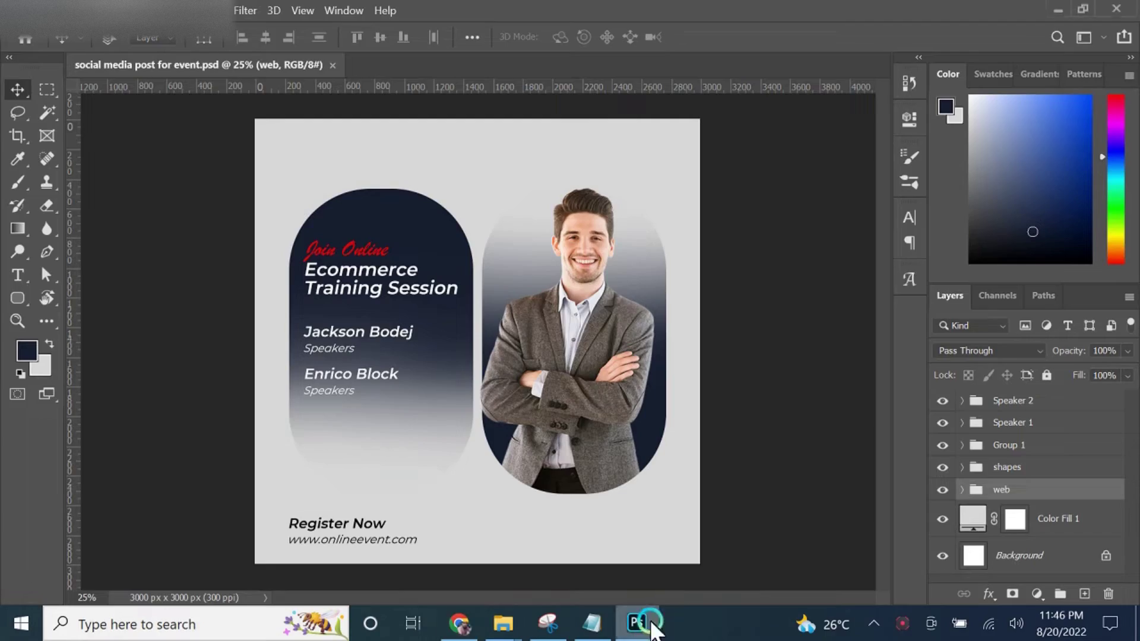
{"action": "left_click", "coordinate": [458, 623]}
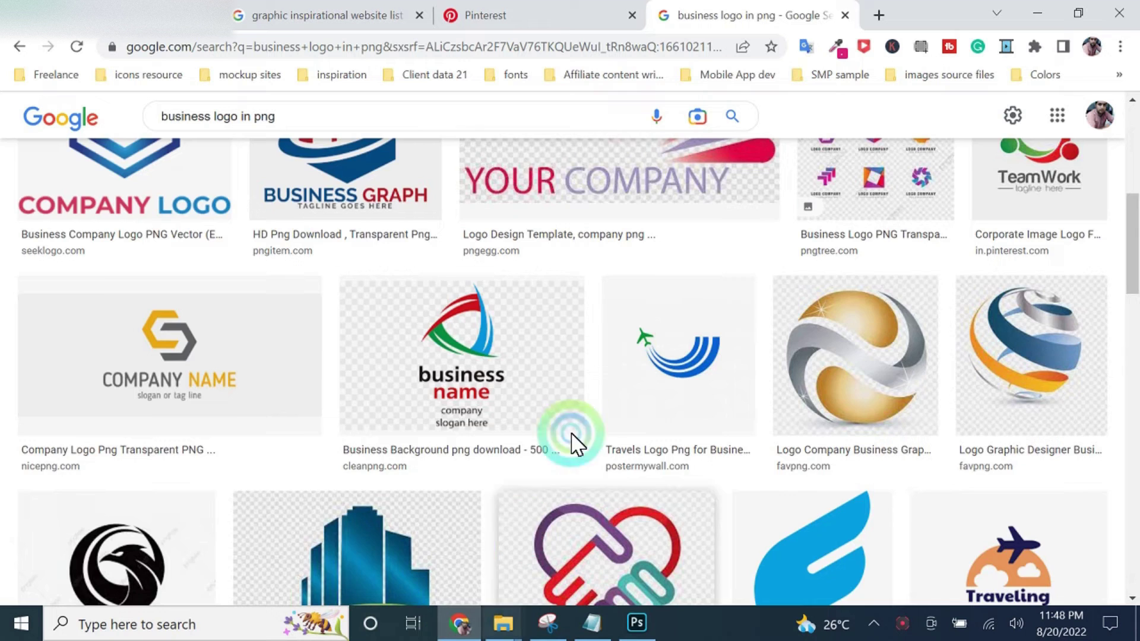
{"action": "scroll", "coordinate": [576, 433], "scroll_direction": "down", "scroll_amount": 5}
{"action": "left_click", "coordinate": [576, 430]}
{"action": "right_click", "coordinate": [888, 363]}
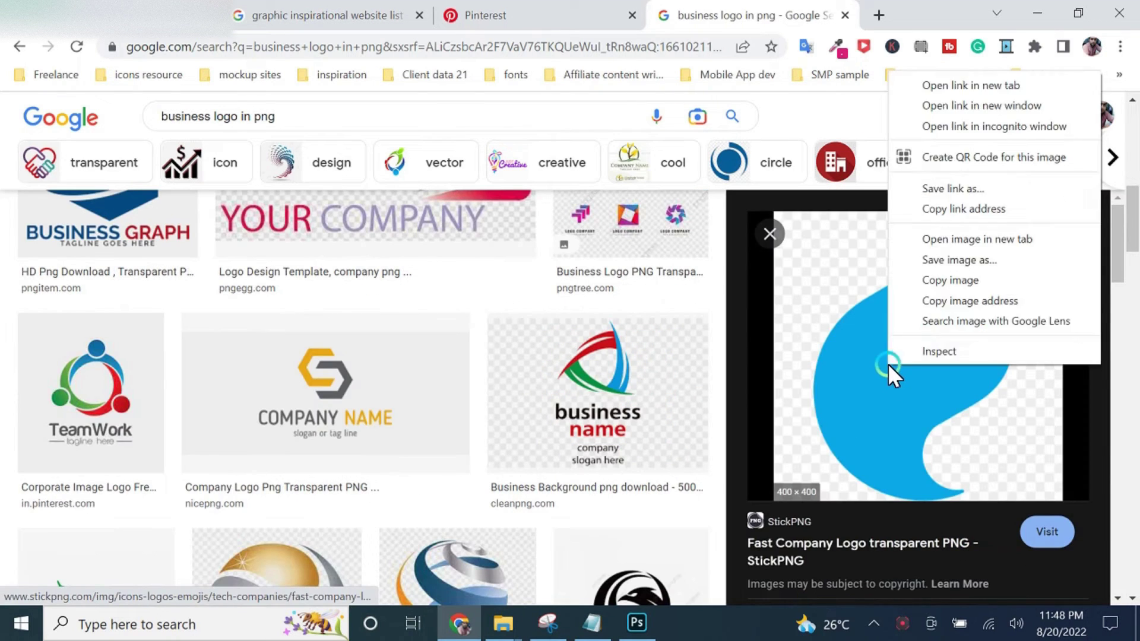
{"action": "left_click", "coordinate": [932, 274]}
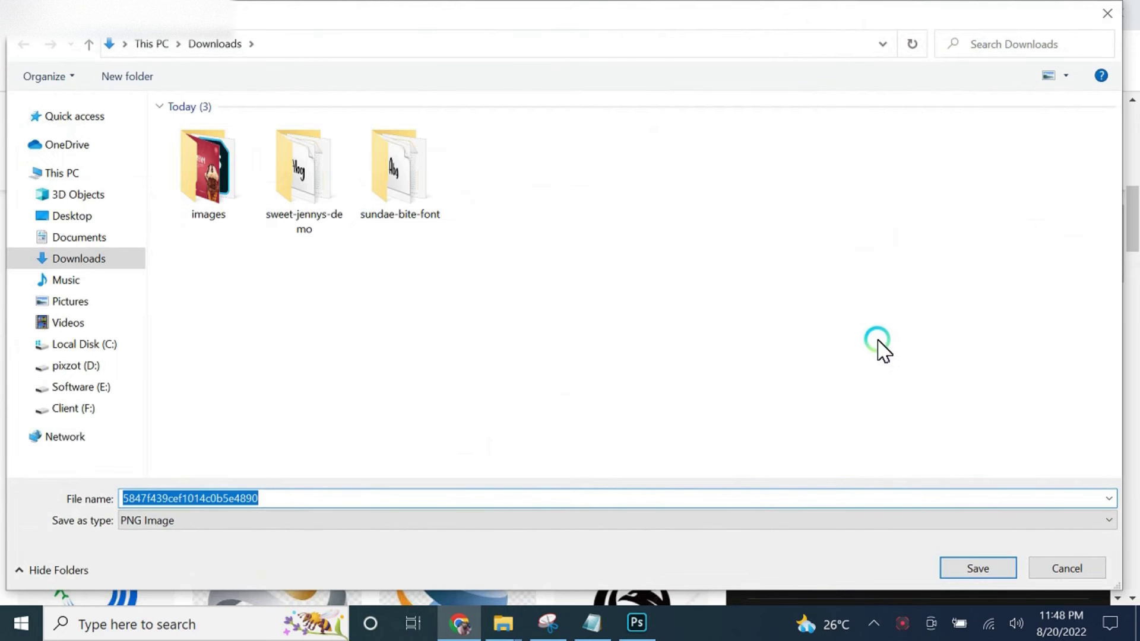
{"action": "type", "text": "sasa"}
{"action": "left_click", "coordinate": [977, 568]}
Place sasa.png from Downloads into the Photoshop post and scale it down to a small logo above the left shape
{"action": "mouse_move", "coordinate": [502, 622]}
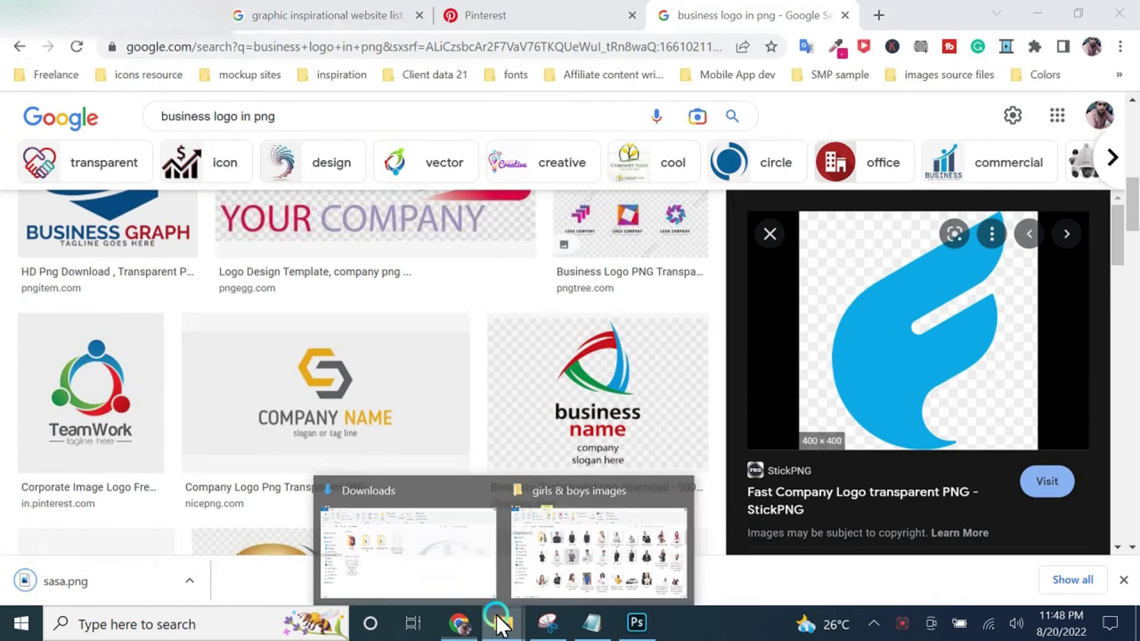
{"action": "left_click", "coordinate": [407, 546]}
{"action": "left_click_drag", "start_coordinate": [475, 256], "coordinate": [340, 181]}
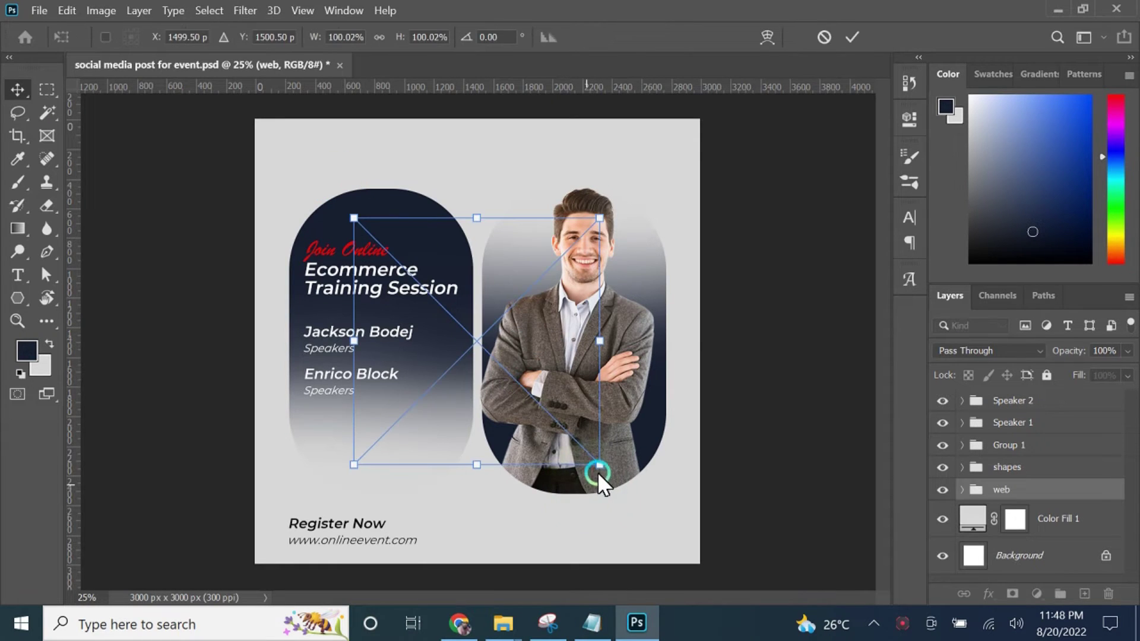
{"action": "left_click_drag", "start_coordinate": [593, 473], "coordinate": [291, 151]}
{"action": "left_click", "coordinate": [845, 35]}
Add the text "OnlineEvent" in Montserrat Medium Italic and place it directly beside the small logo mark
{"action": "key", "text": "t"}
{"action": "left_click", "coordinate": [334, 146]}
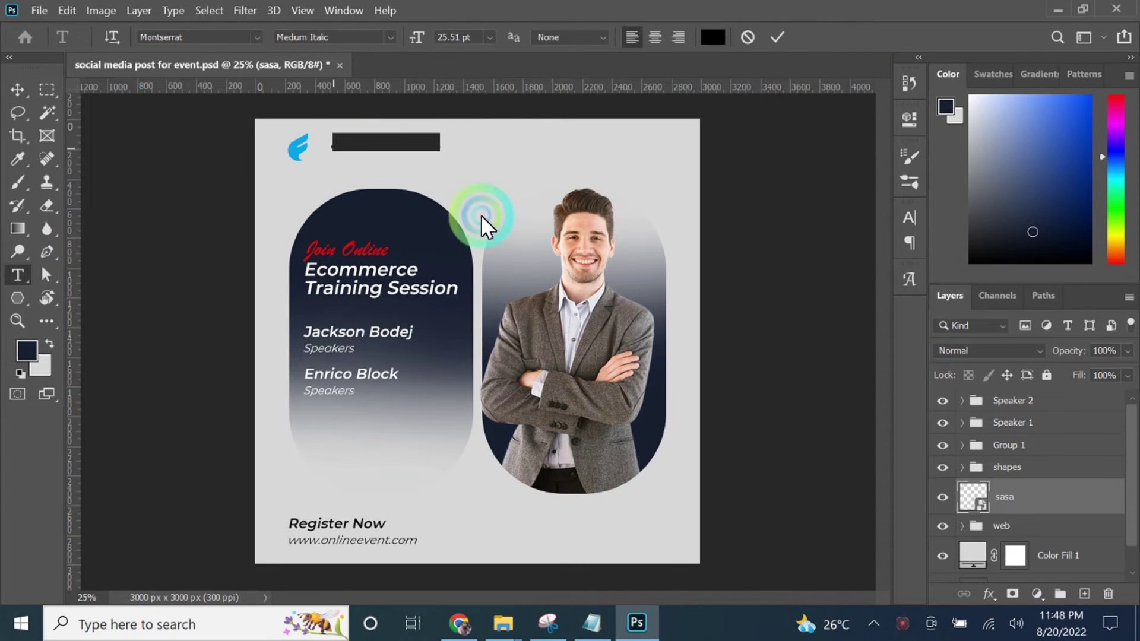
{"action": "type", "text": "Online"}
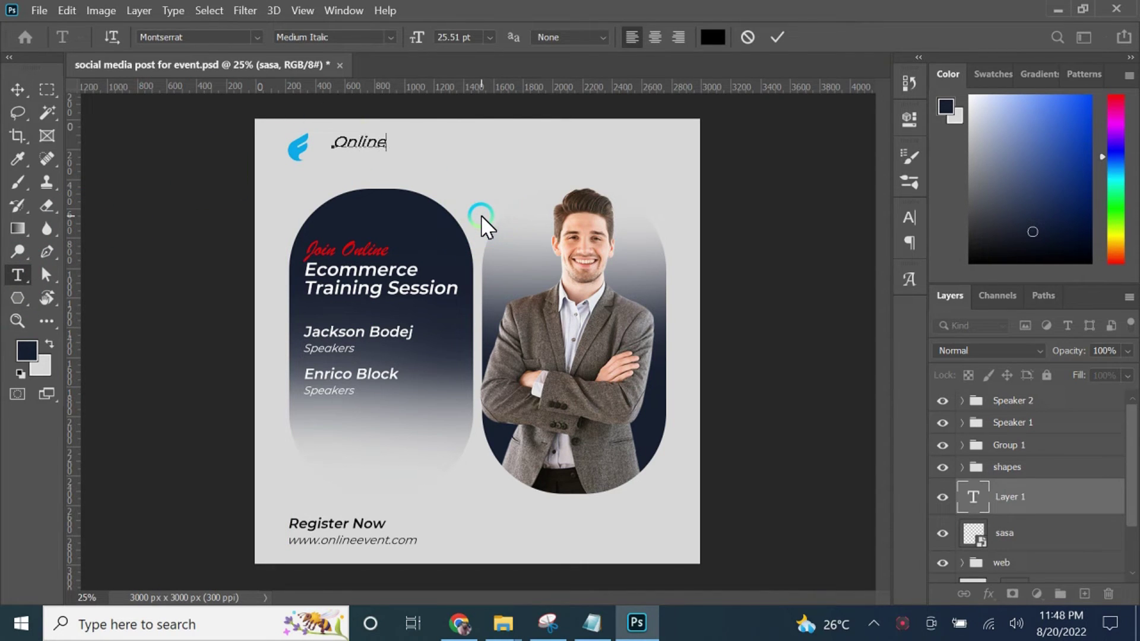
{"action": "type", "text": "Event"}
{"action": "left_click", "coordinate": [17, 89]}
{"action": "left_click_drag", "start_coordinate": [323, 165], "coordinate": [340, 153]}
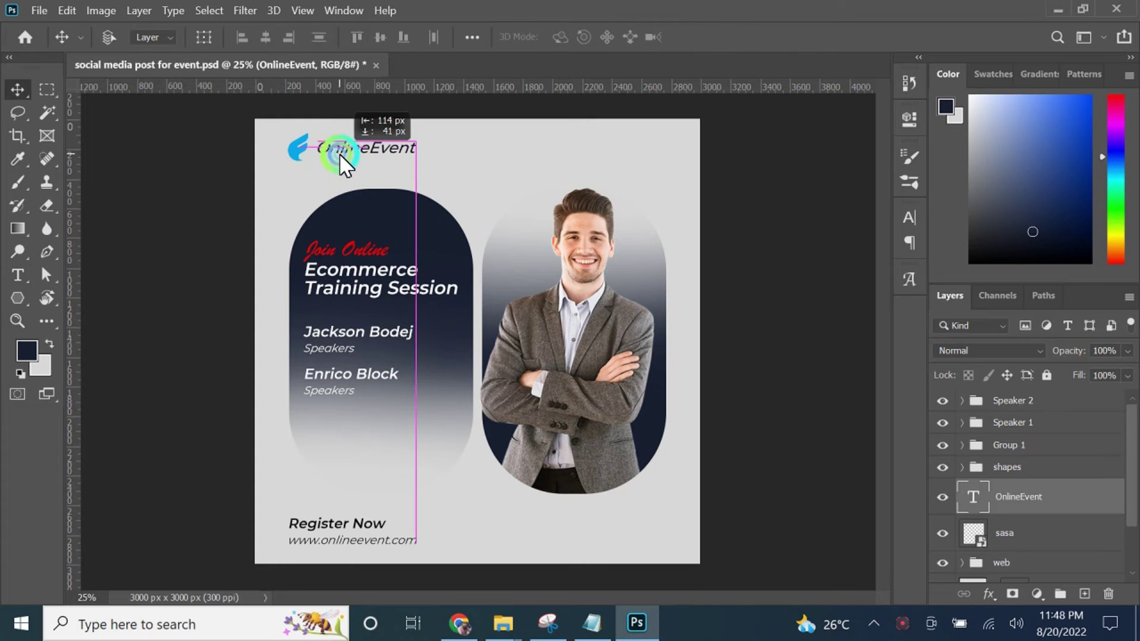
Apply a Color Overlay to the sasa logo layer in the dark navy foreground colour #171e30
{"action": "left_click", "coordinate": [1009, 533]}
{"action": "left_click", "coordinate": [988, 594]}
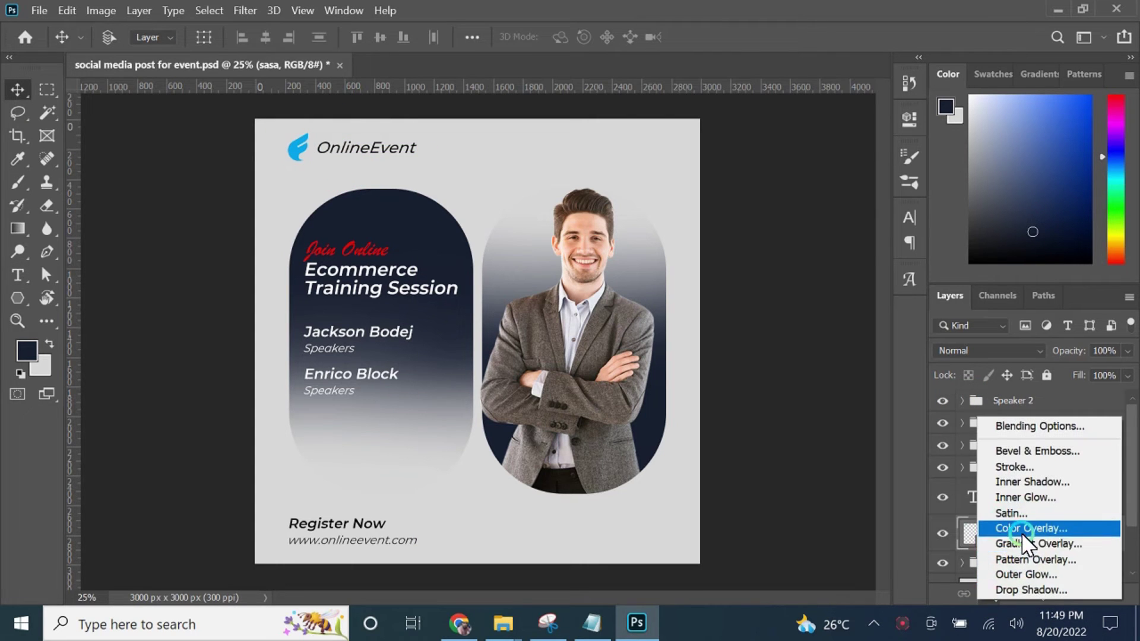
{"action": "left_click", "coordinate": [850, 202]}
{"action": "left_click", "coordinate": [819, 163]}
{"action": "left_click", "coordinate": [21, 355]}
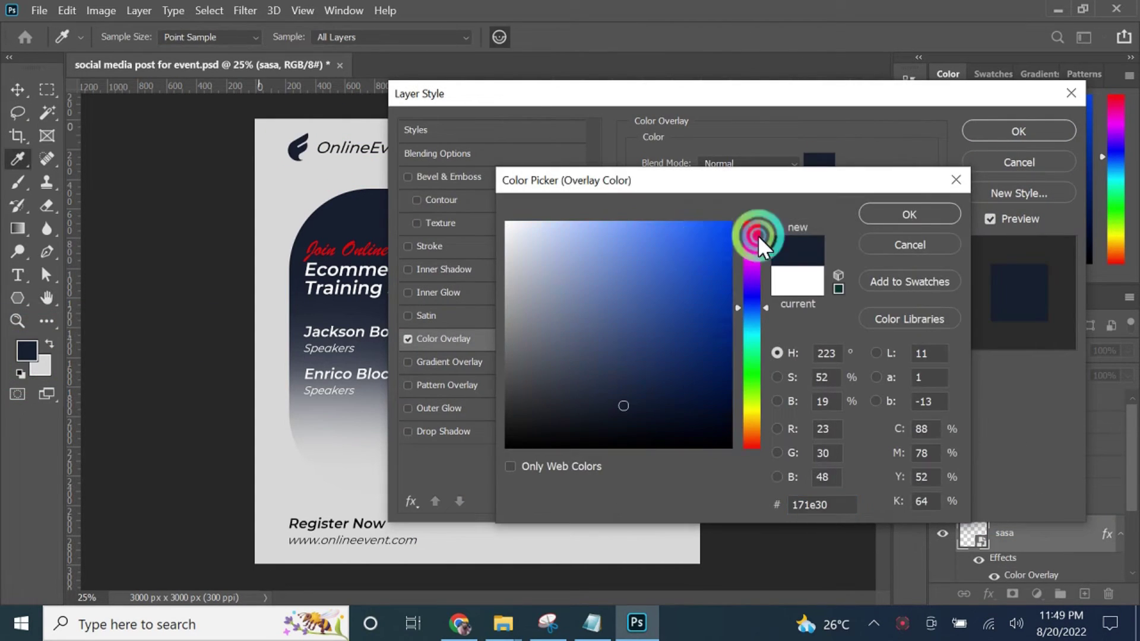
{"action": "left_click", "coordinate": [908, 215]}
{"action": "left_click", "coordinate": [1046, 121]}
{"action": "left_click", "coordinate": [482, 186]}
Bring the OnlineEvent text slightly closer to the logo mark and group both layers as "logo", shifted a little down
{"action": "left_click", "coordinate": [360, 149], "text": "ctrl"}
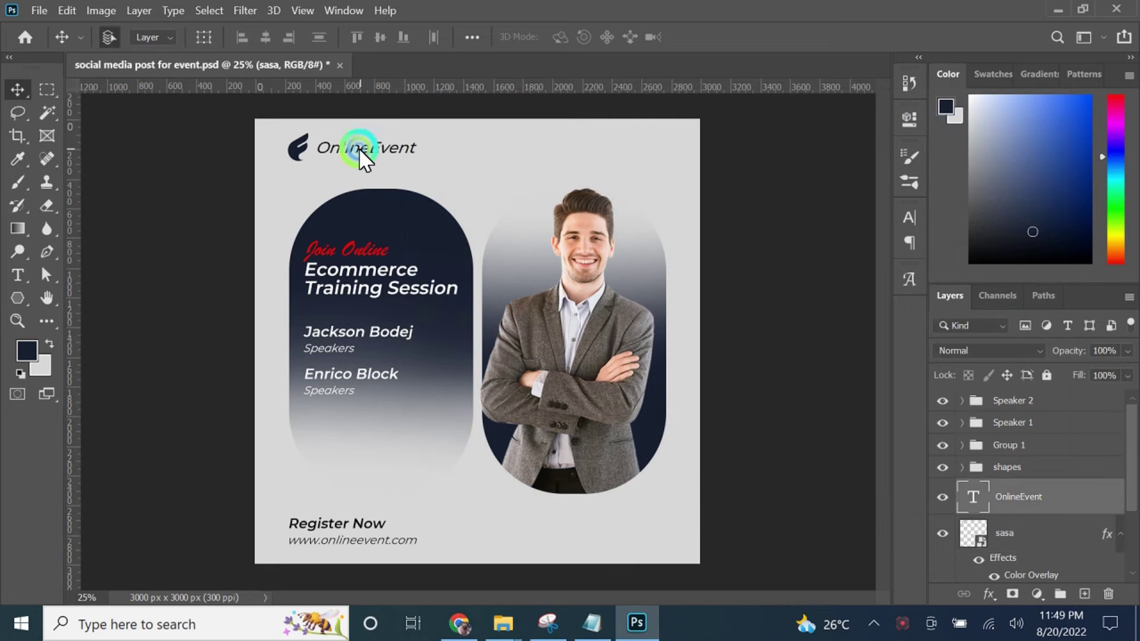
{"action": "left_click_drag", "start_coordinate": [375, 147], "coordinate": [371, 146]}
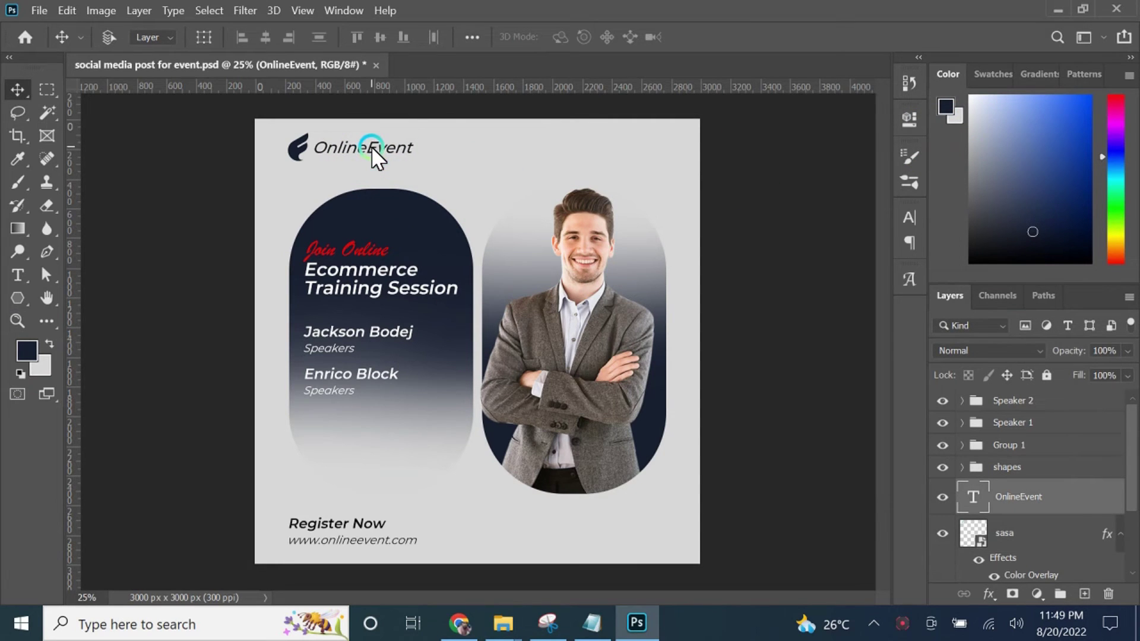
{"action": "left_click", "coordinate": [1002, 529], "text": "ctrl"}
{"action": "key", "text": "ctrl+g"}
{"action": "double_click", "coordinate": [1006, 487]}
{"action": "type", "text": "logo"}
{"action": "key", "text": "Return"}
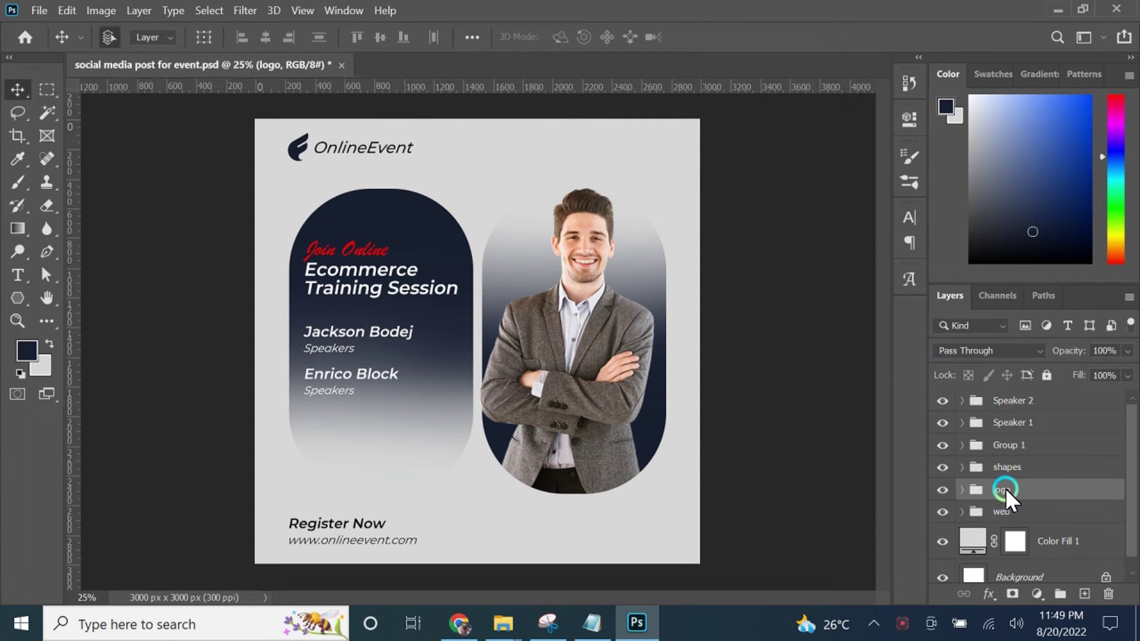
{"action": "left_click_drag", "start_coordinate": [326, 138], "coordinate": [327, 148]}
{"action": "left_click", "coordinate": [906, 625]}
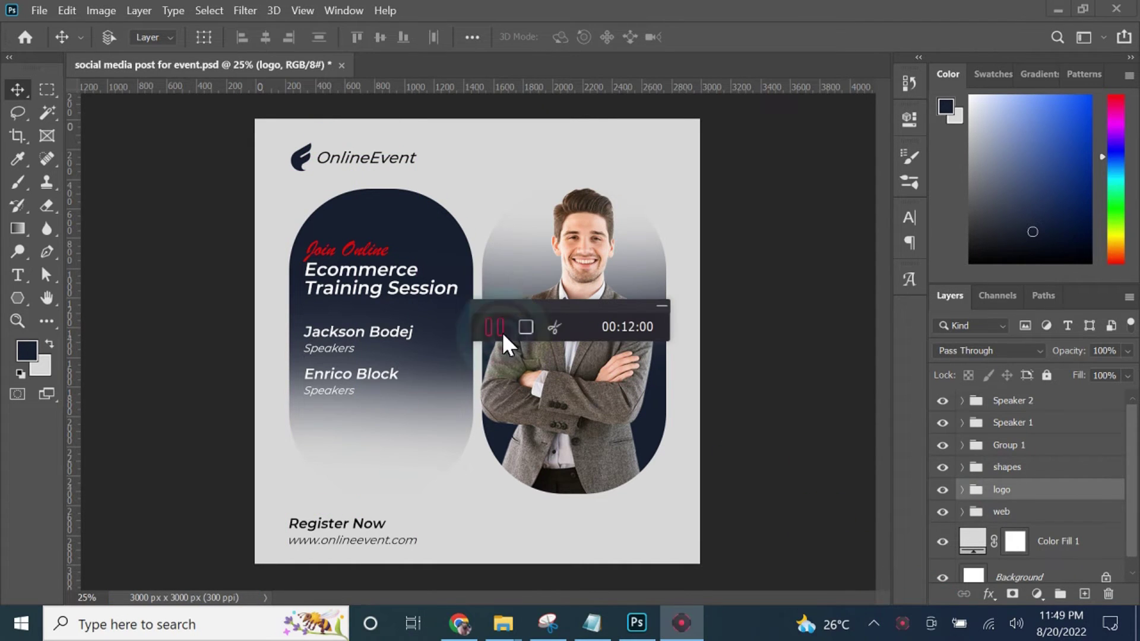
{"action": "left_click", "coordinate": [653, 310]}
{"action": "left_click", "coordinate": [857, 450]}
{"action": "left_click", "coordinate": [942, 445]}
{"action": "left_click", "coordinate": [941, 445]}
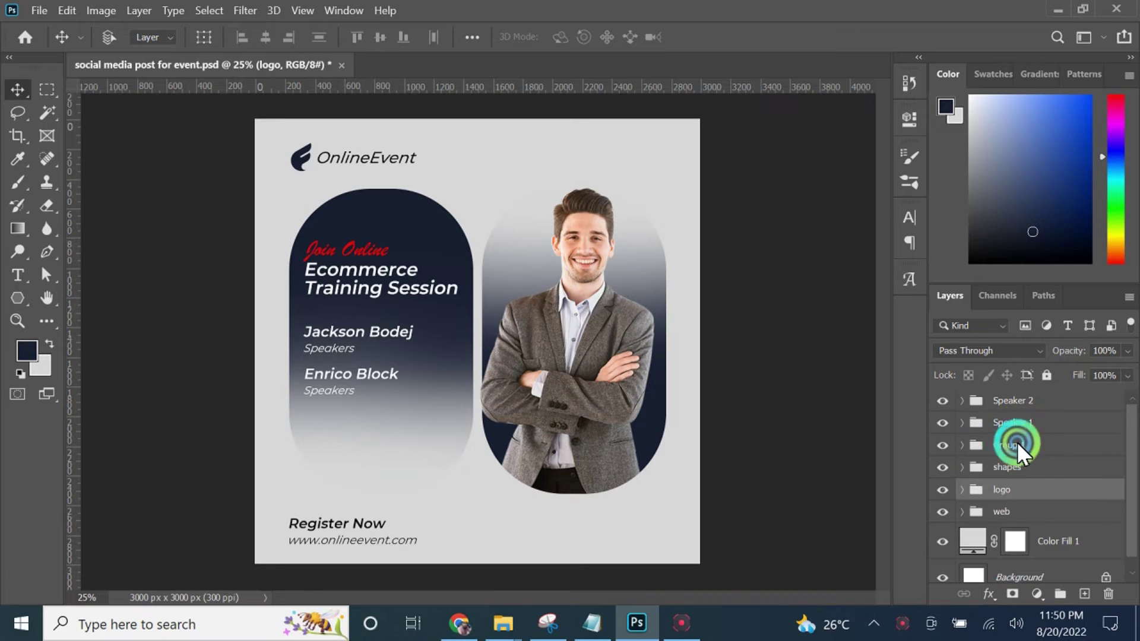
Select the Speaker 2, Speaker 1, Group 1 and shapes groups and scale them down together around their centre
{"action": "left_click", "coordinate": [1016, 445]}
{"action": "left_click", "coordinate": [1020, 403], "text": "shift"}
{"action": "left_click", "coordinate": [1013, 463], "text": "shift"}
{"action": "left_click", "coordinate": [204, 37]}
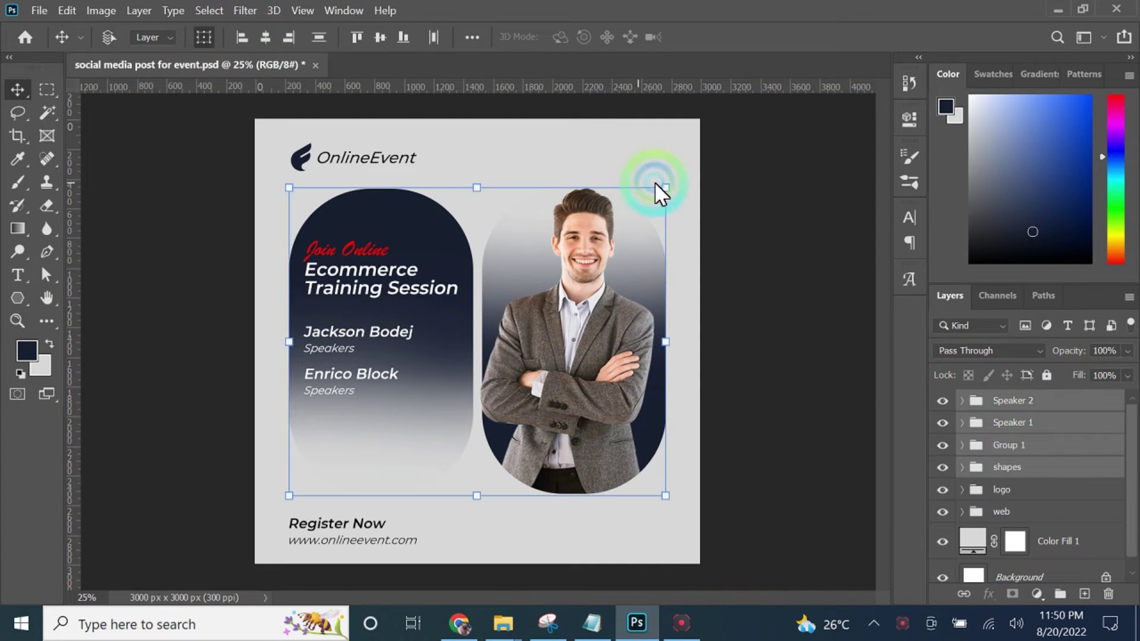
{"action": "left_click_drag", "start_coordinate": [660, 186], "coordinate": [641, 203]}
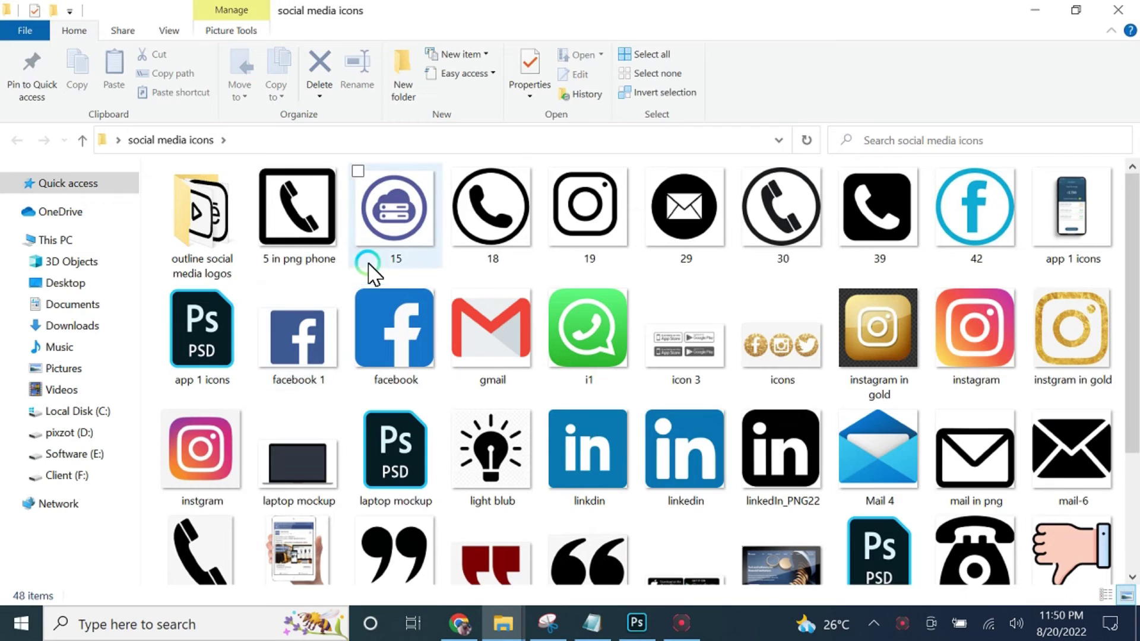
Place the youtube icon from the "outline social media logos" folder into the post and move it to the canvas's upper-right area
{"action": "left_click", "coordinate": [697, 211]}
{"action": "double_click", "coordinate": [201, 219]}
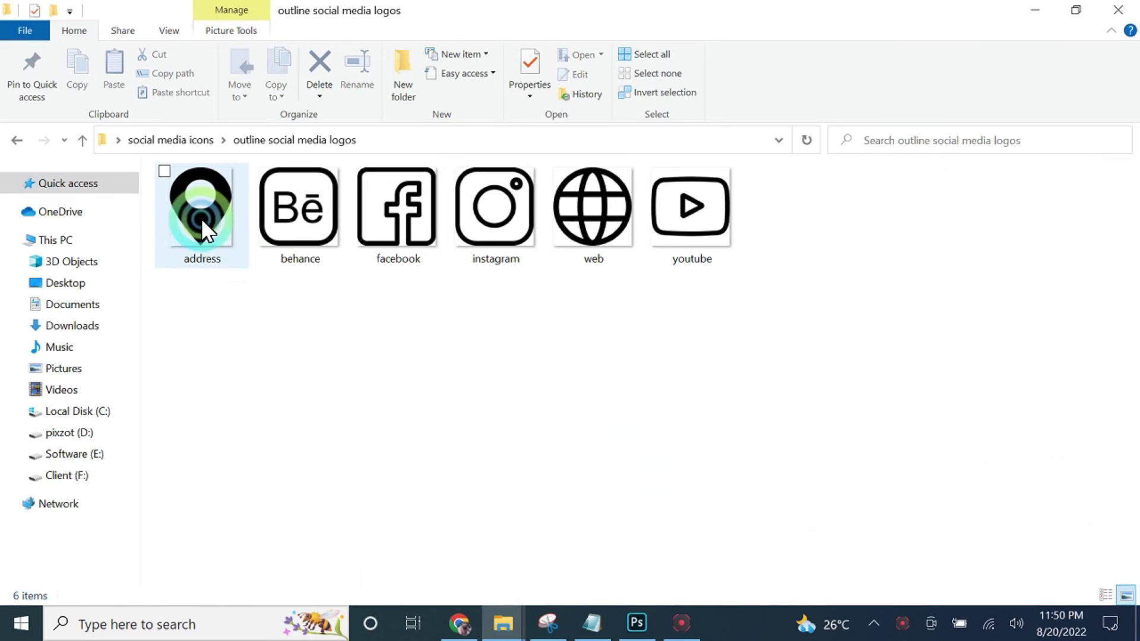
{"action": "left_click_drag", "start_coordinate": [689, 209], "coordinate": [525, 172]}
{"action": "left_click_drag", "start_coordinate": [600, 207], "coordinate": [492, 332]}
{"action": "left_click", "coordinate": [857, 37]}
{"action": "left_click", "coordinate": [206, 39]}
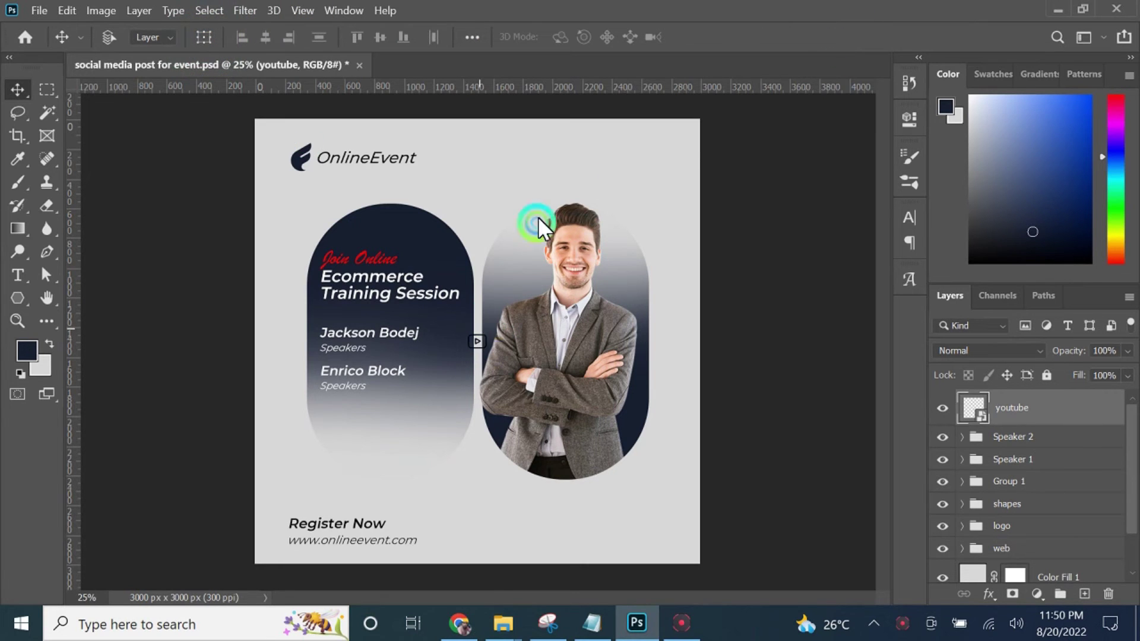
{"action": "left_click_drag", "start_coordinate": [538, 216], "coordinate": [658, 152]}
Place the instagram icon from the same folder, scaled to about 7.44%, just left of the YouTube icon
{"action": "mouse_move", "coordinate": [503, 623]}
{"action": "left_click", "coordinate": [657, 535]}
{"action": "left_click_drag", "start_coordinate": [496, 208], "coordinate": [587, 177]}
{"action": "left_click_drag", "start_coordinate": [571, 241], "coordinate": [635, 167]}
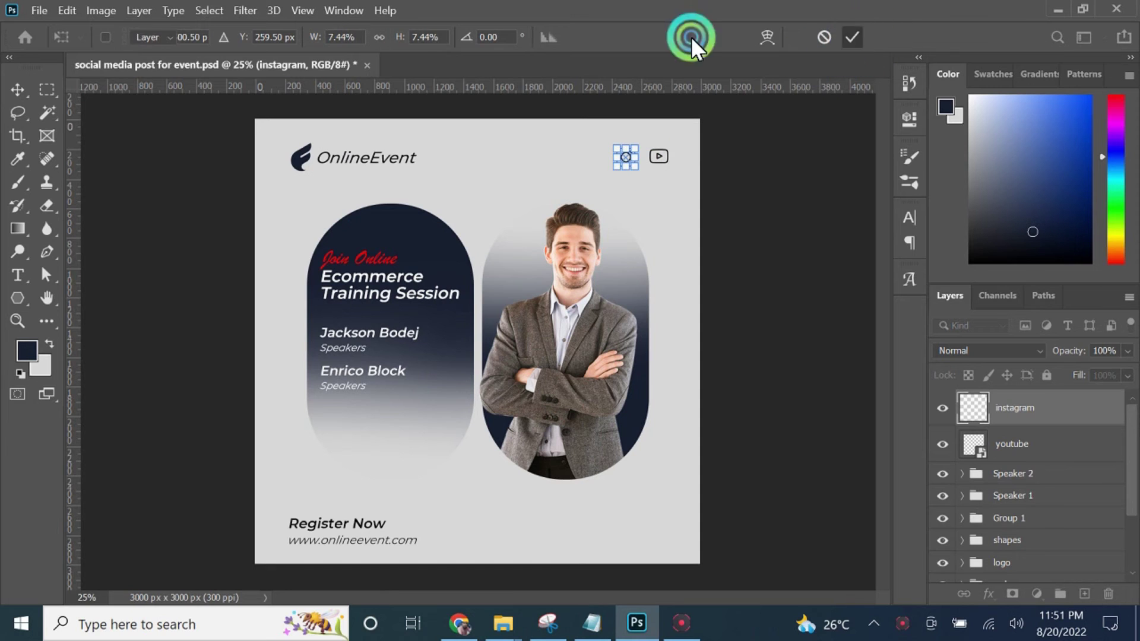
Scale the Instagram icon down to match the YouTube icon's height and align it beside that icon
{"action": "key", "text": "z"}
{"action": "left_click", "coordinate": [653, 151]}
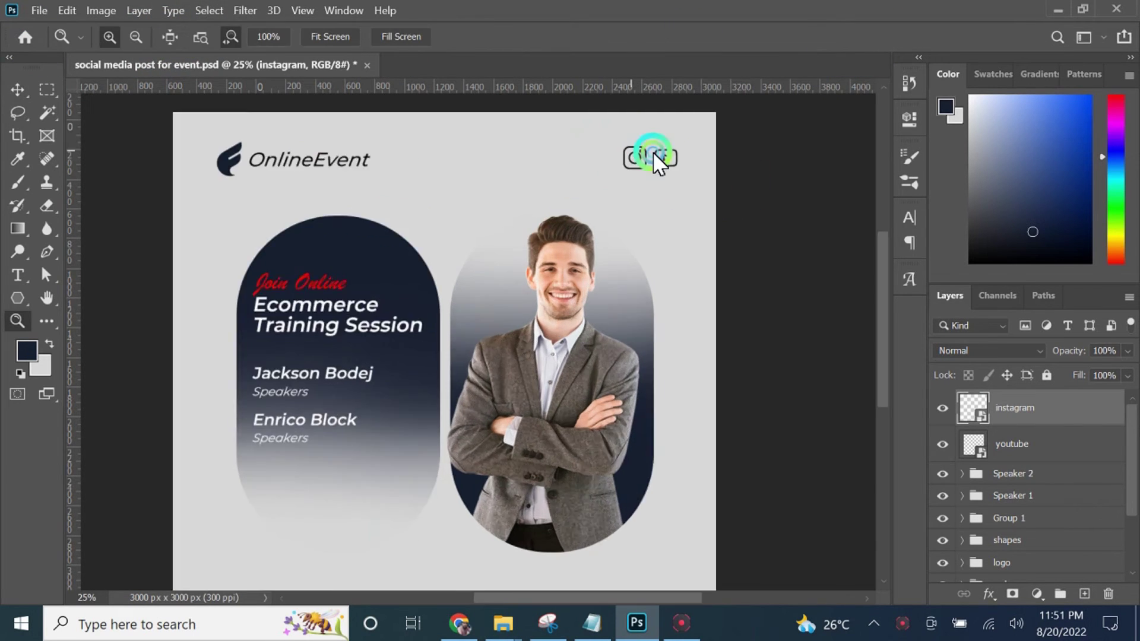
{"action": "left_click", "coordinate": [657, 154]}
{"action": "left_click", "coordinate": [660, 157]}
{"action": "left_click_drag", "start_coordinate": [660, 156], "coordinate": [557, 184]}
{"action": "left_click", "coordinate": [557, 183]}
{"action": "left_click", "coordinate": [17, 89]}
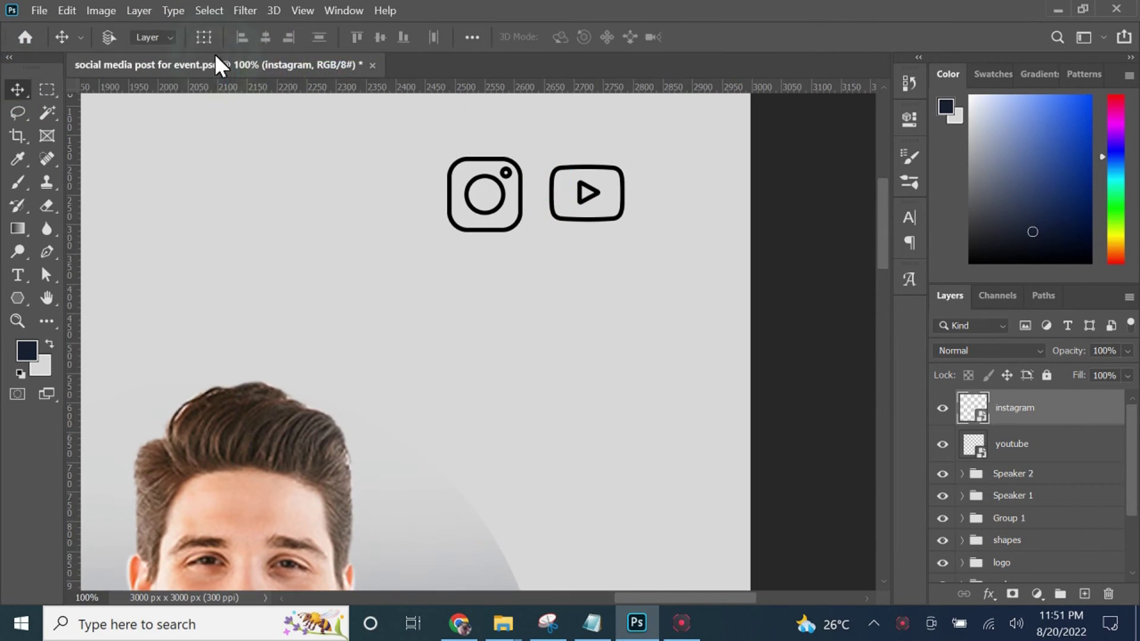
{"action": "left_click_drag", "start_coordinate": [450, 157], "coordinate": [460, 166]}
{"action": "mouse_move", "coordinate": [502, 187]}
{"action": "left_mouse_down"}
{"action": "mouse_move", "coordinate": [586, 185]}
{"action": "mouse_move", "coordinate": [496, 202]}
{"action": "left_mouse_up"}
{"action": "left_click", "coordinate": [792, 128]}
{"action": "left_click", "coordinate": [454, 174]}
Place the facebook icon from the outline logos folder, scaled to match the Instagram icon and positioned to its left
{"action": "left_click", "coordinate": [503, 623]}
{"action": "left_click", "coordinate": [646, 573]}
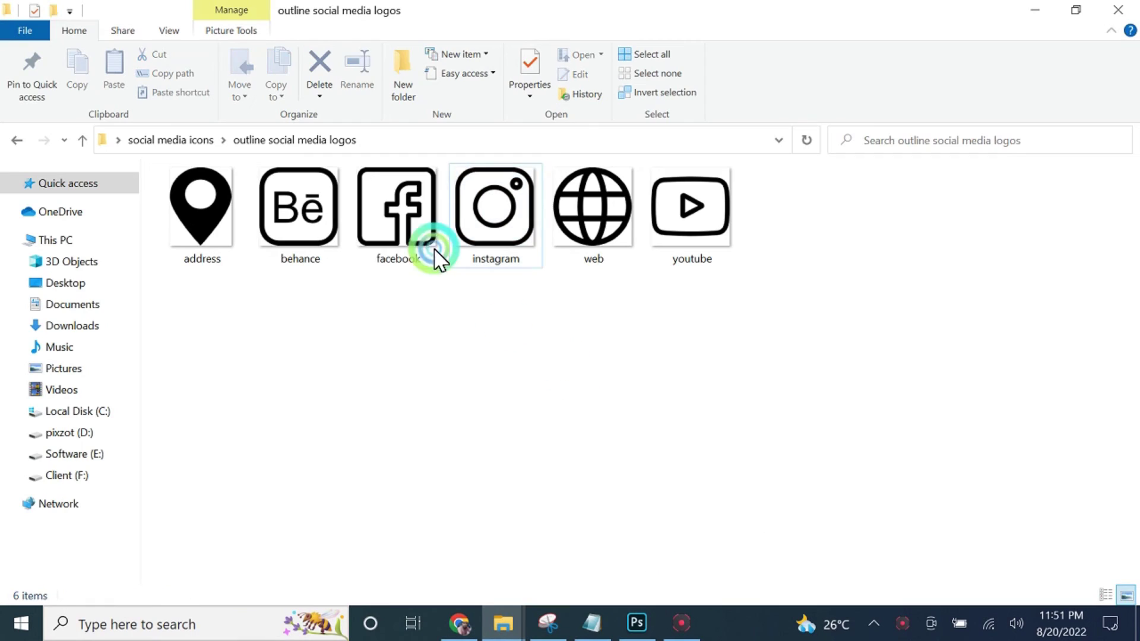
{"action": "left_click_drag", "start_coordinate": [434, 249], "coordinate": [432, 398]}
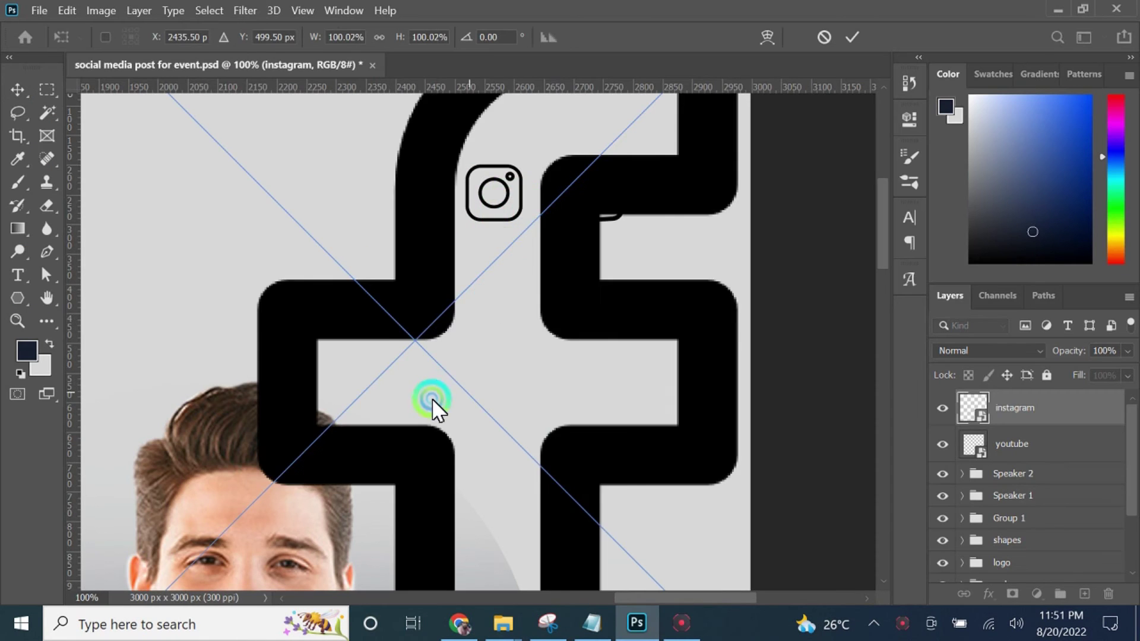
{"action": "left_click_drag", "start_coordinate": [589, 112], "coordinate": [432, 397]}
{"action": "left_click_drag", "start_coordinate": [764, 121], "coordinate": [625, 256]}
{"action": "left_click_drag", "start_coordinate": [708, 201], "coordinate": [521, 226]}
{"action": "left_click", "coordinate": [852, 37]}
{"action": "left_click_drag", "start_coordinate": [497, 189], "coordinate": [411, 191]}
Group the three icon layers as "social icons" and move the group slightly left
{"action": "left_click", "coordinate": [1025, 475], "text": "shift"}
{"action": "key", "text": "ctrl+g"}
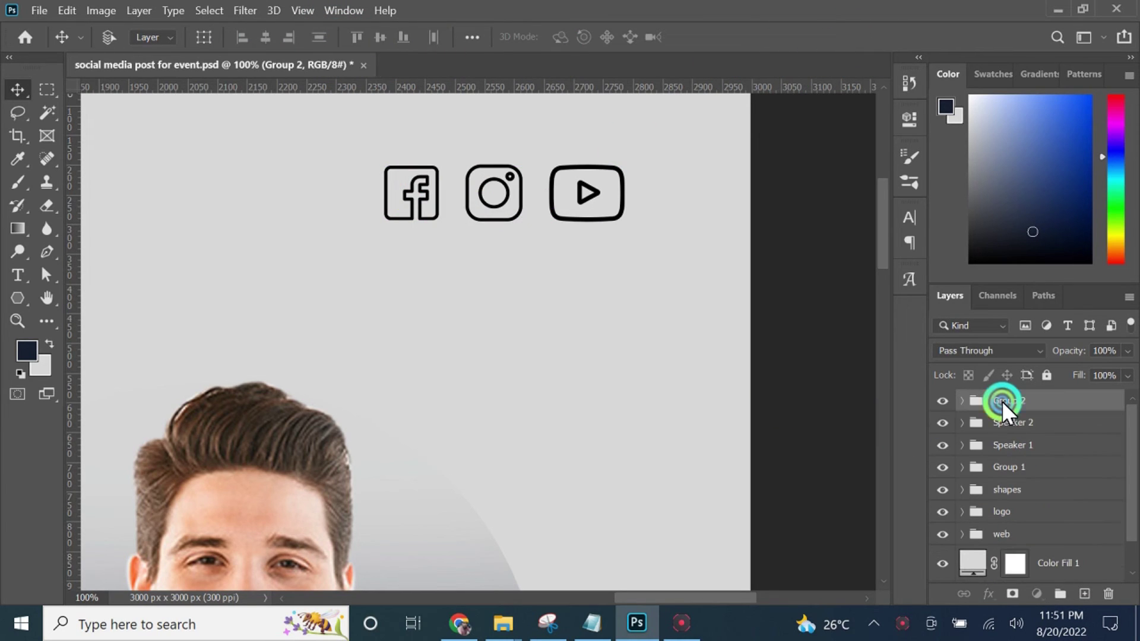
{"action": "double_click", "coordinate": [1002, 401]}
{"action": "type", "text": "social icons"}
{"action": "key", "text": "Return"}
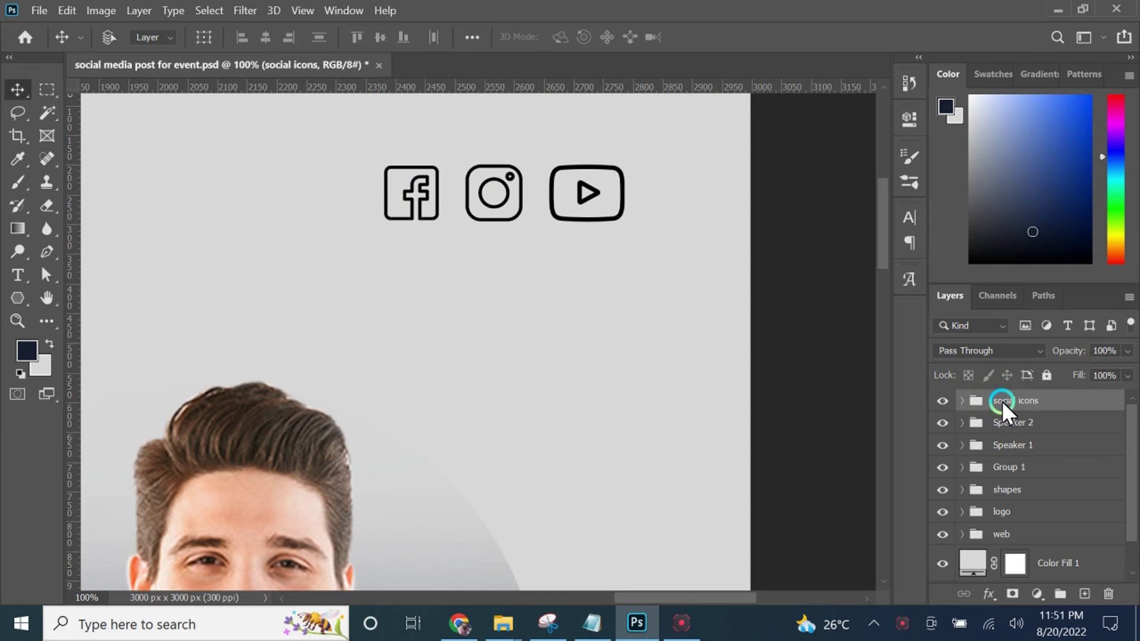
{"action": "key", "text": "z"}
{"action": "left_click", "coordinate": [337, 37]}
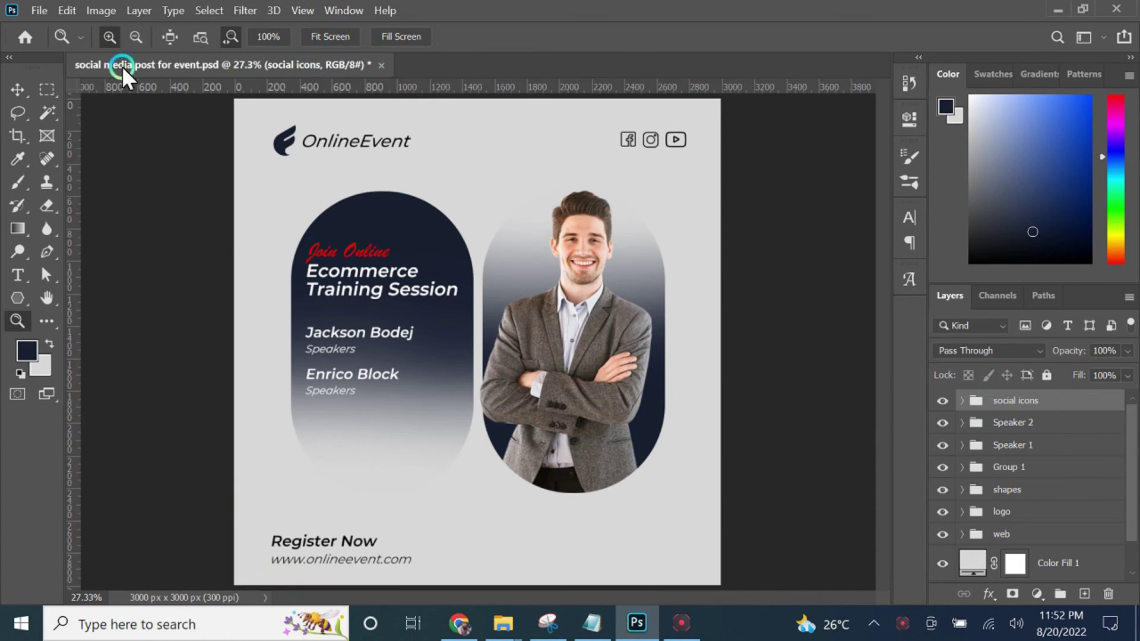
{"action": "left_click_drag", "start_coordinate": [663, 142], "coordinate": [654, 143]}
Select the web group, switch to Chrome, open pexels.com and search it for "building"
{"action": "left_click", "coordinate": [1023, 528]}
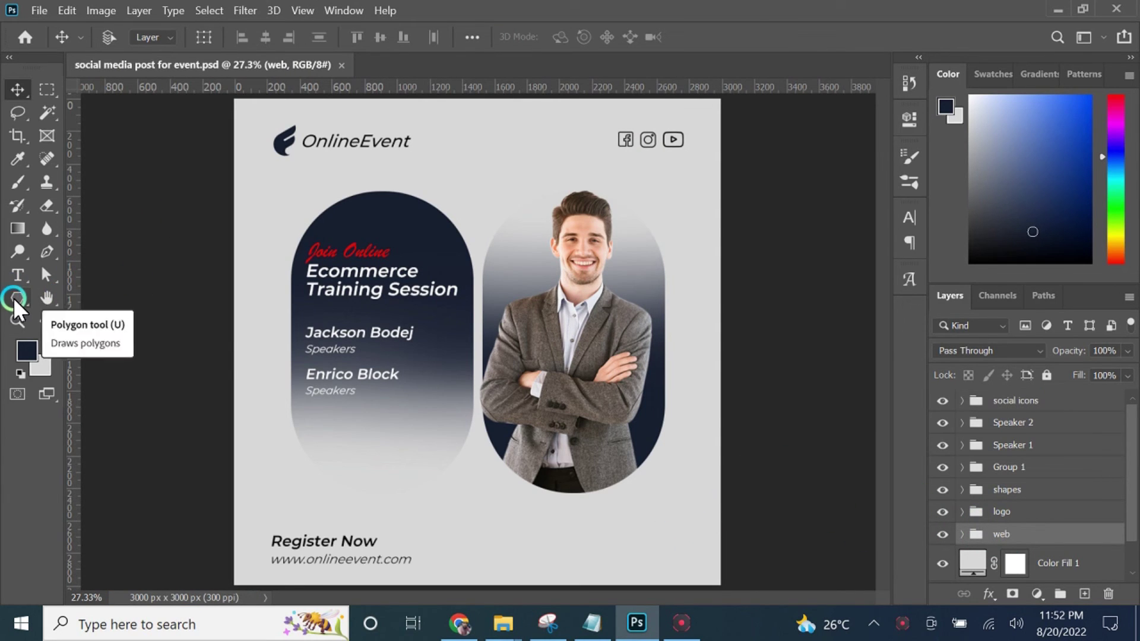
{"action": "mouse_move", "coordinate": [502, 624]}
{"action": "left_click", "coordinate": [361, 572]}
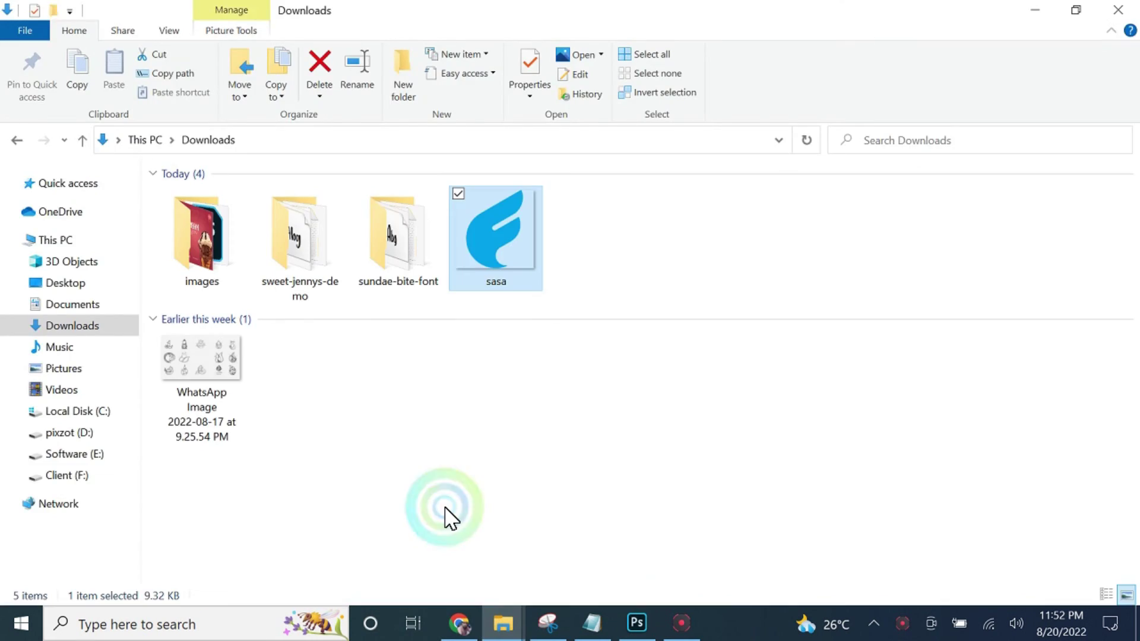
{"action": "left_click", "coordinate": [459, 623]}
{"action": "left_click", "coordinate": [877, 13]}
{"action": "type", "text": "p"}
{"action": "key", "text": "Return"}
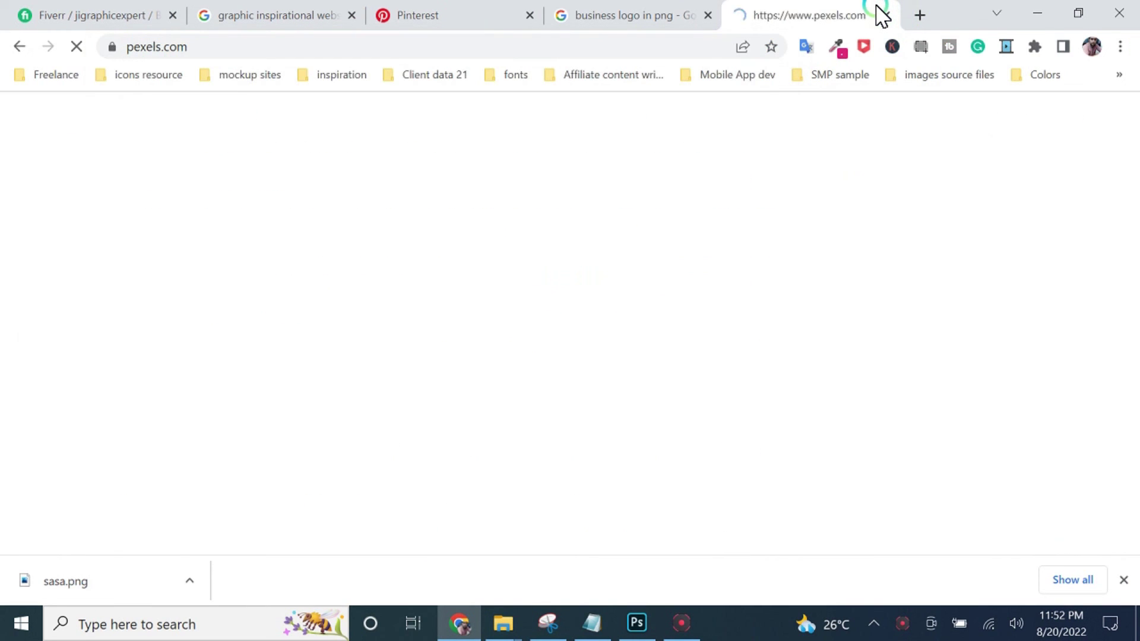
{"action": "left_click", "coordinate": [430, 362]}
{"action": "type", "text": "building"}
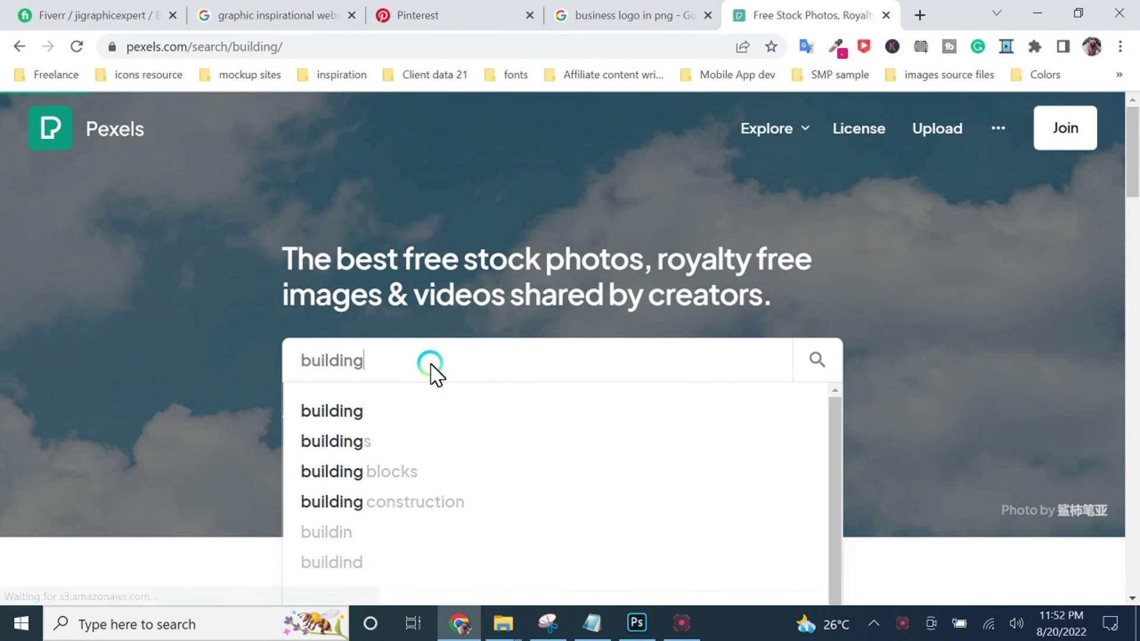
{"action": "key", "text": "Return"}
Download the black-and-white aerial skyscraper photo from the Pexels results and refresh the Downloads folder
{"action": "scroll", "coordinate": [687, 470], "scroll_direction": "down", "scroll_amount": 15}
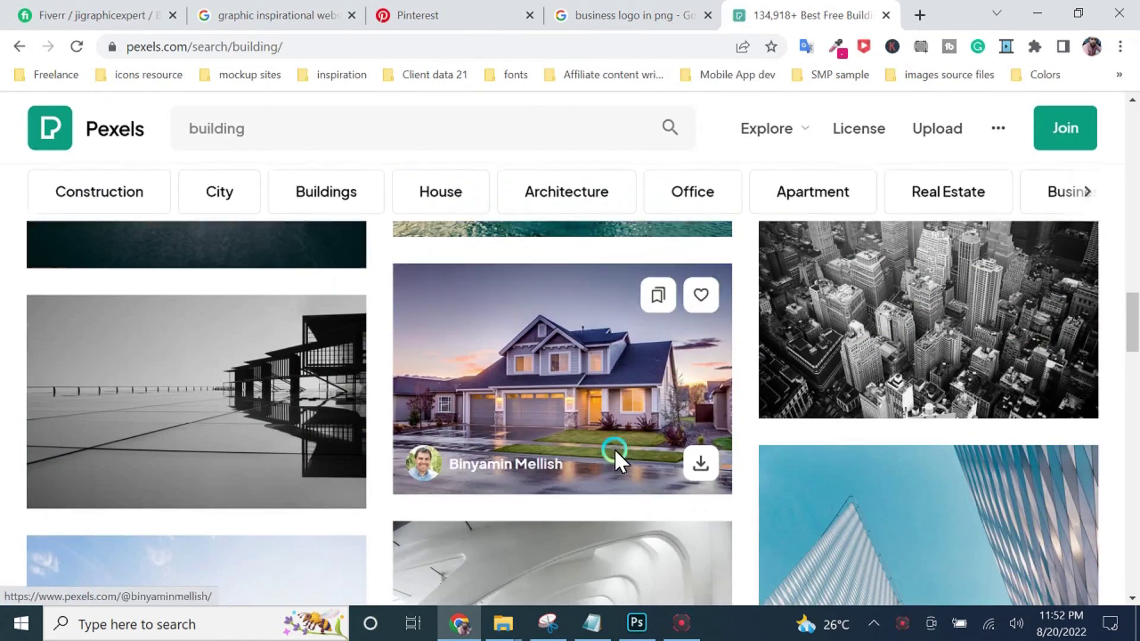
{"action": "left_click", "coordinate": [1066, 387]}
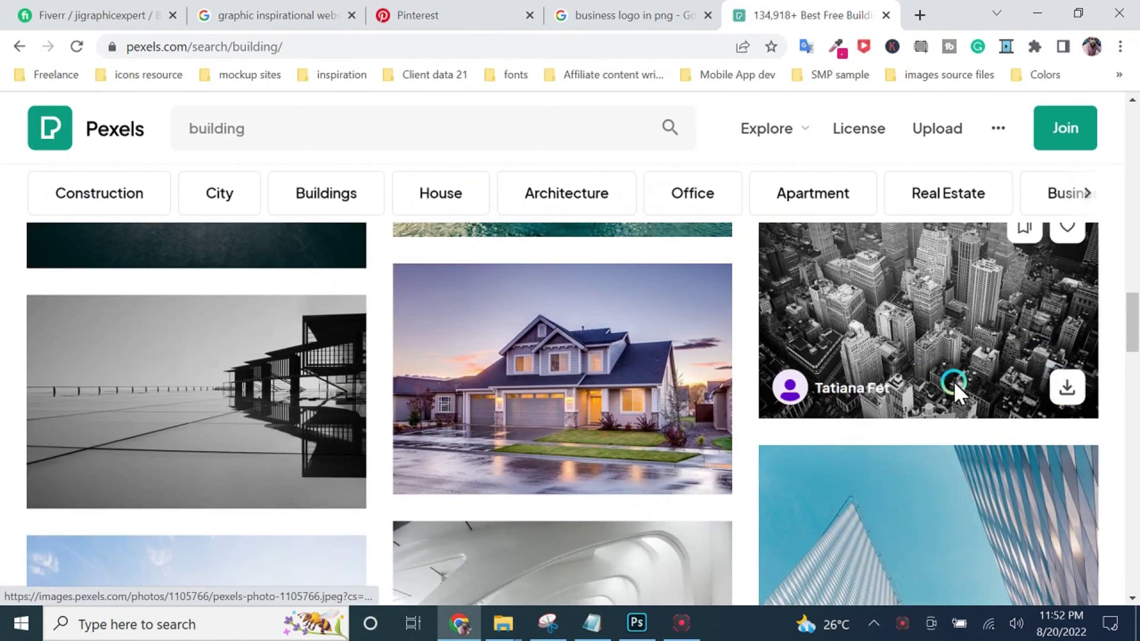
{"action": "left_click", "coordinate": [511, 622]}
{"action": "left_click", "coordinate": [362, 543]}
{"action": "right_click", "coordinate": [346, 213]}
{"action": "left_click", "coordinate": [392, 286]}
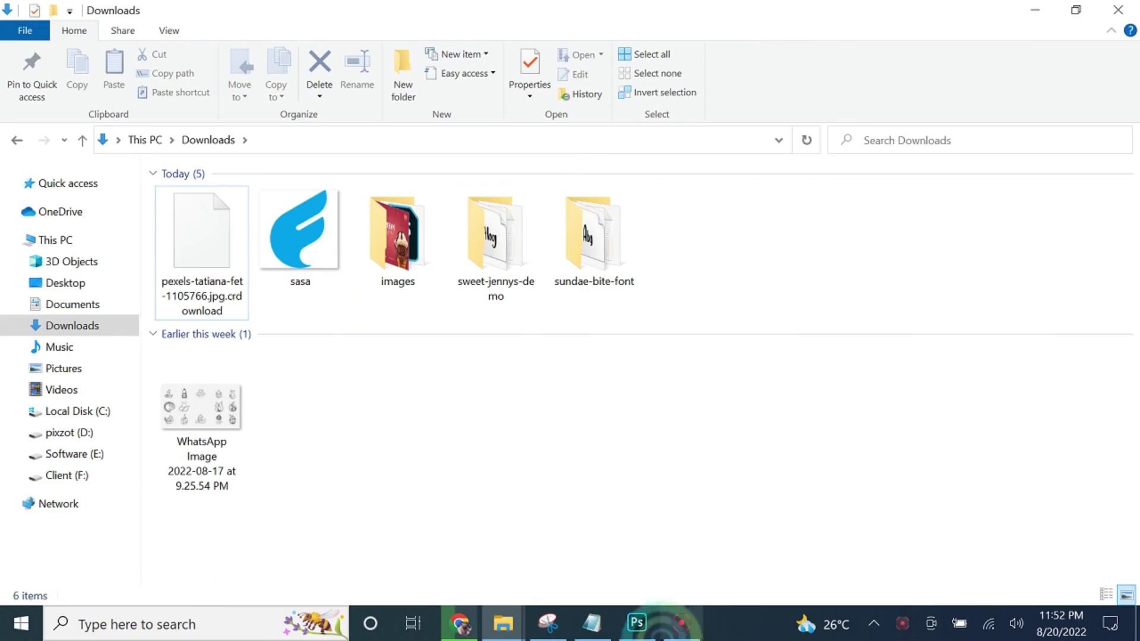
Place the downloaded city photo in the post, scale it to 34.73% to cover the canvas, and move its layer below the web group
{"action": "left_click_drag", "start_coordinate": [591, 270], "coordinate": [764, 511]}
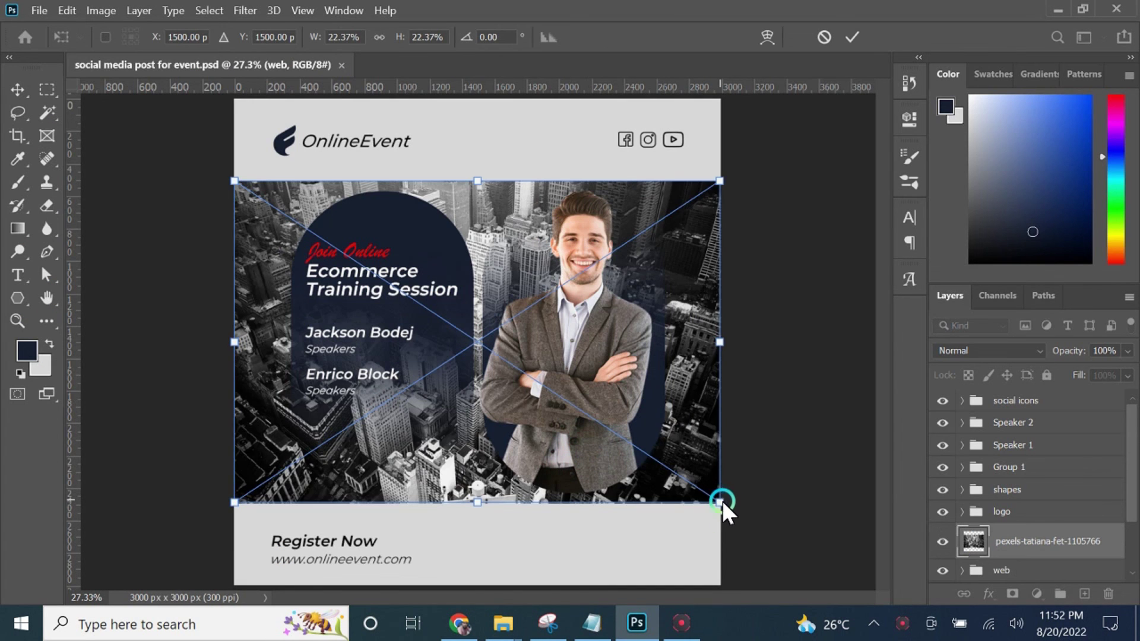
{"action": "left_click", "coordinate": [852, 38]}
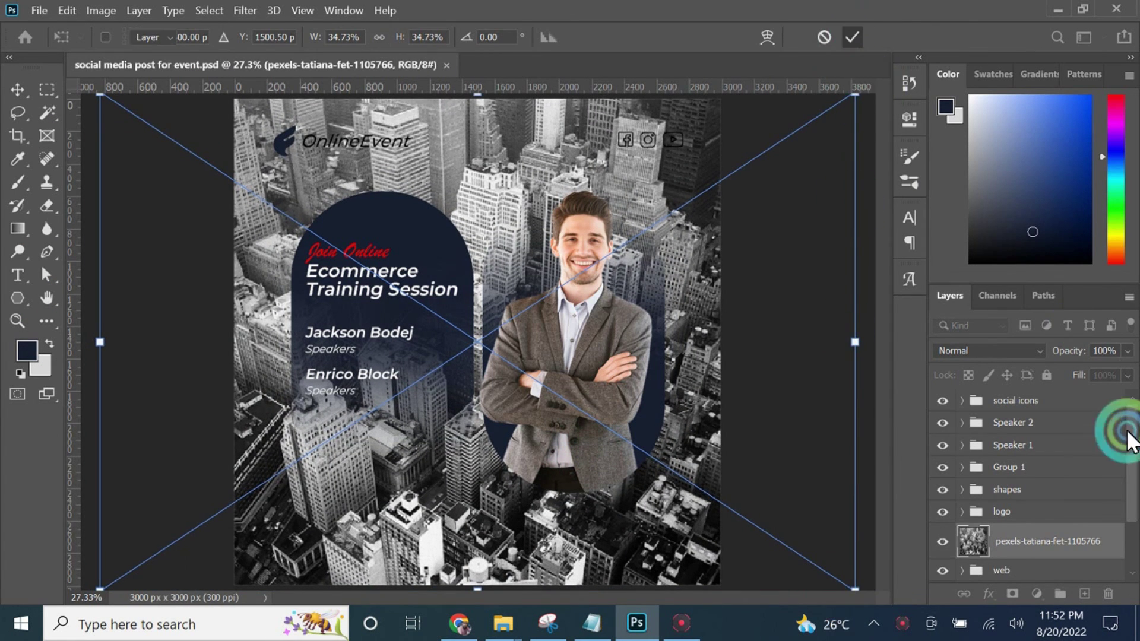
{"action": "left_click_drag", "start_coordinate": [1130, 432], "coordinate": [1129, 481]}
{"action": "left_click_drag", "start_coordinate": [1071, 457], "coordinate": [1057, 512]}
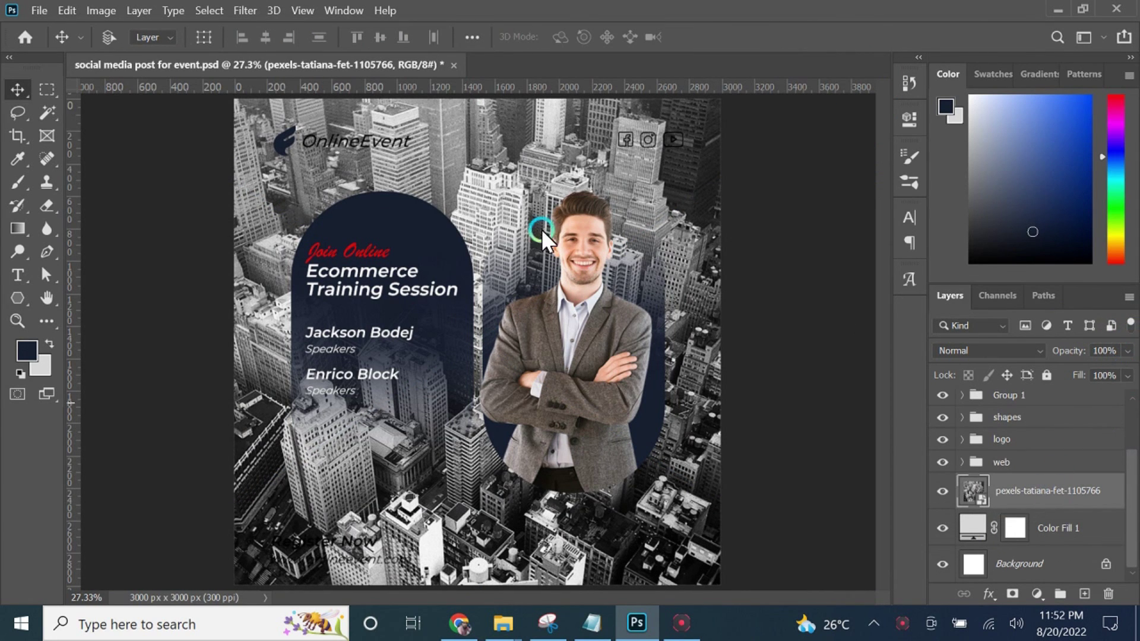
Set the city photo layer's opacity to 8% and add a layer mask, with the Brush tool set to black for masking
{"action": "left_click_drag", "start_coordinate": [1120, 370], "coordinate": [1050, 371]}
{"action": "left_click", "coordinate": [1012, 593]}
{"action": "left_click", "coordinate": [17, 182]}
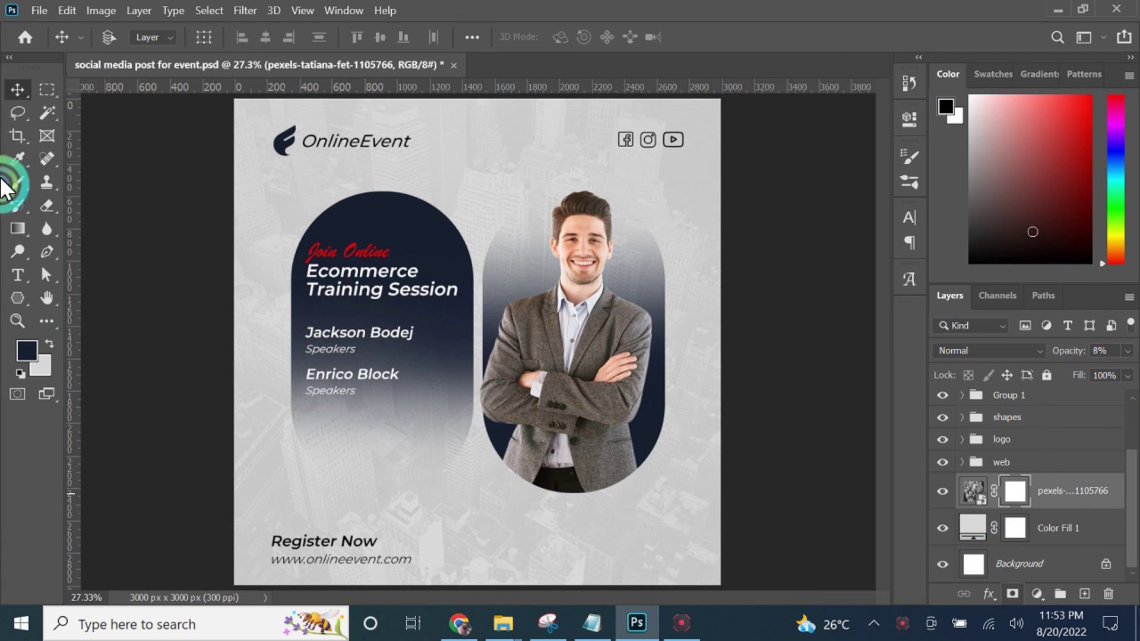
{"action": "key", "text": "d"}
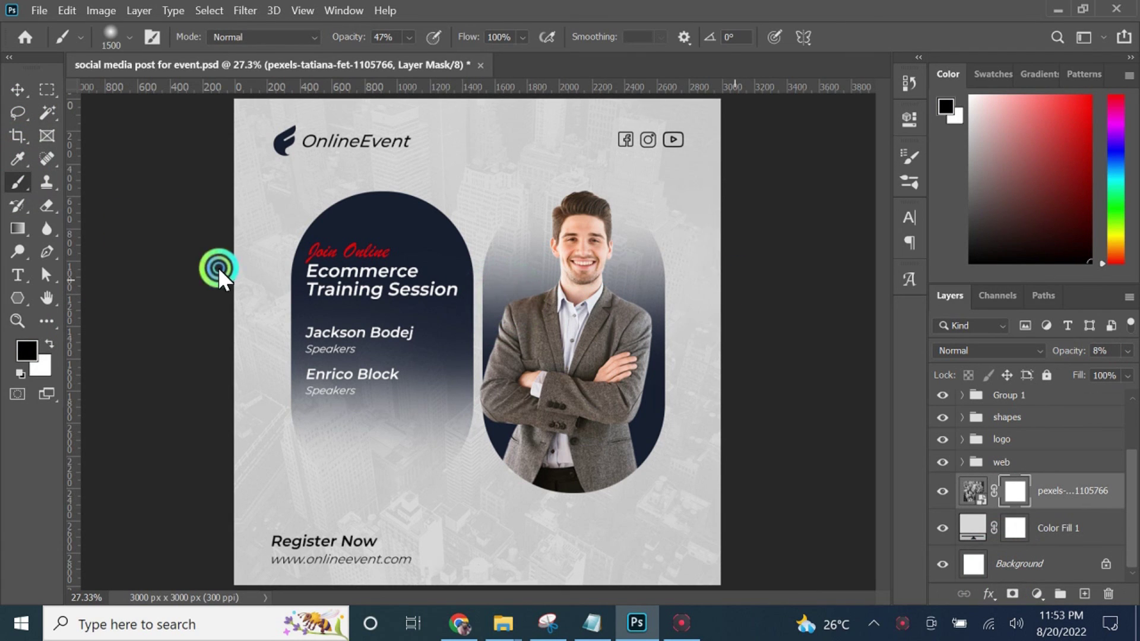